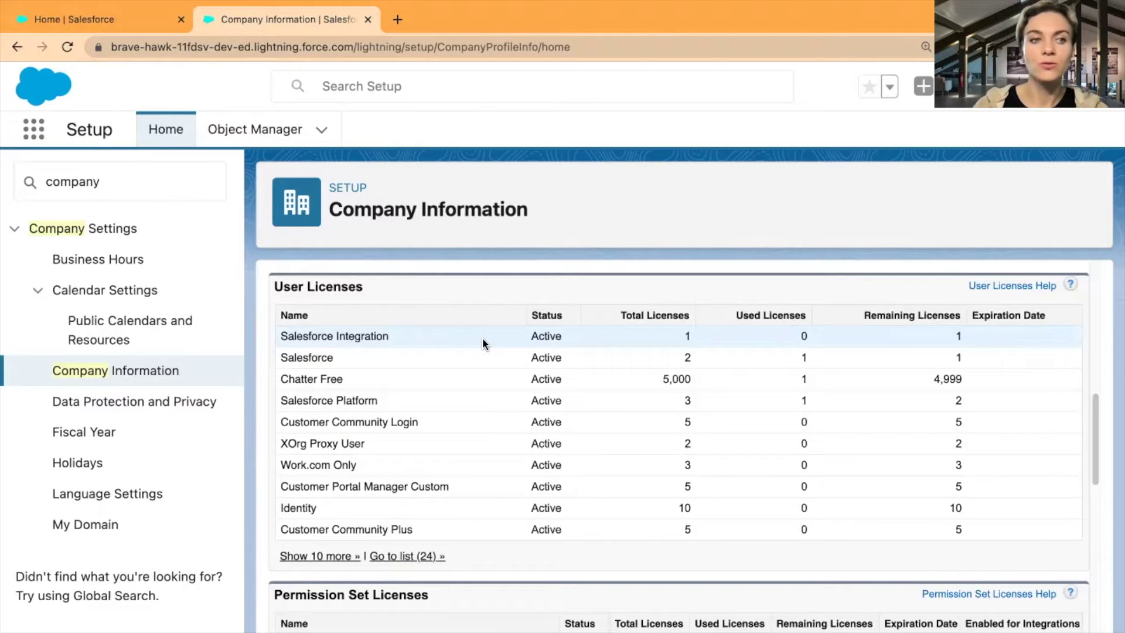
- Find the Users page in Setup by searching for "user" and start creating a new user
drag(122, 180, 35, 186)
text(user)
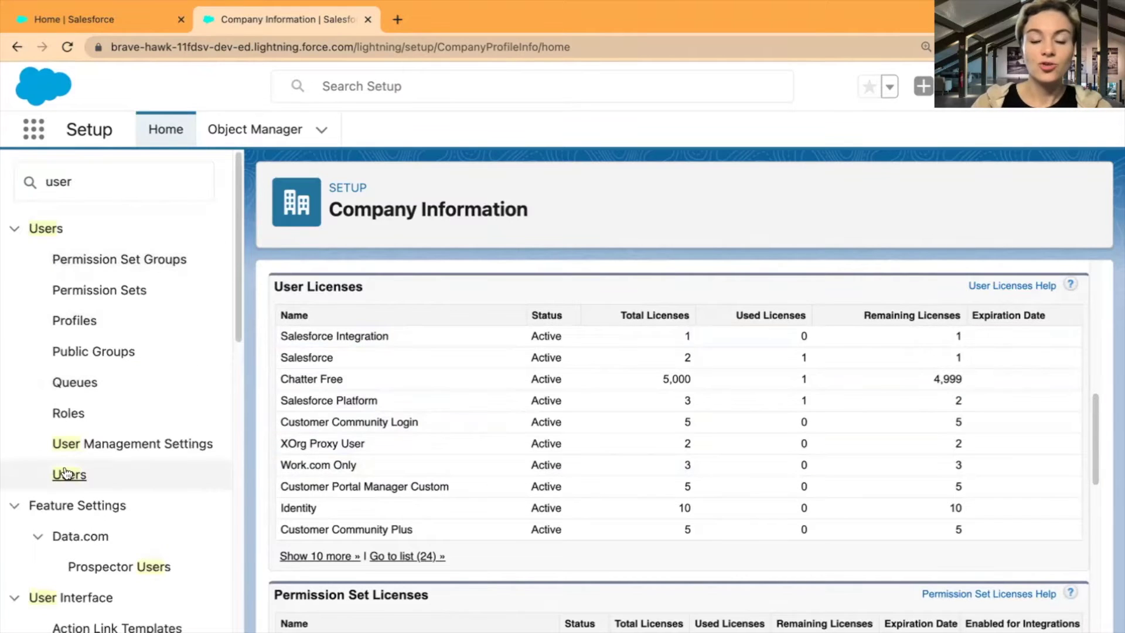
click(67, 474)
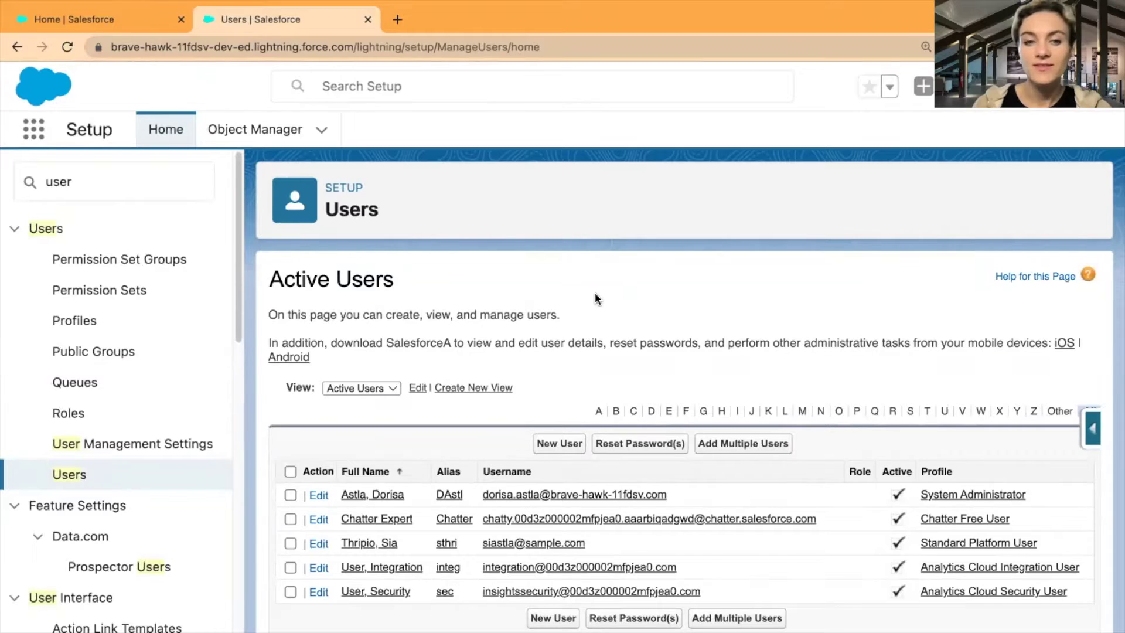
click(558, 445)
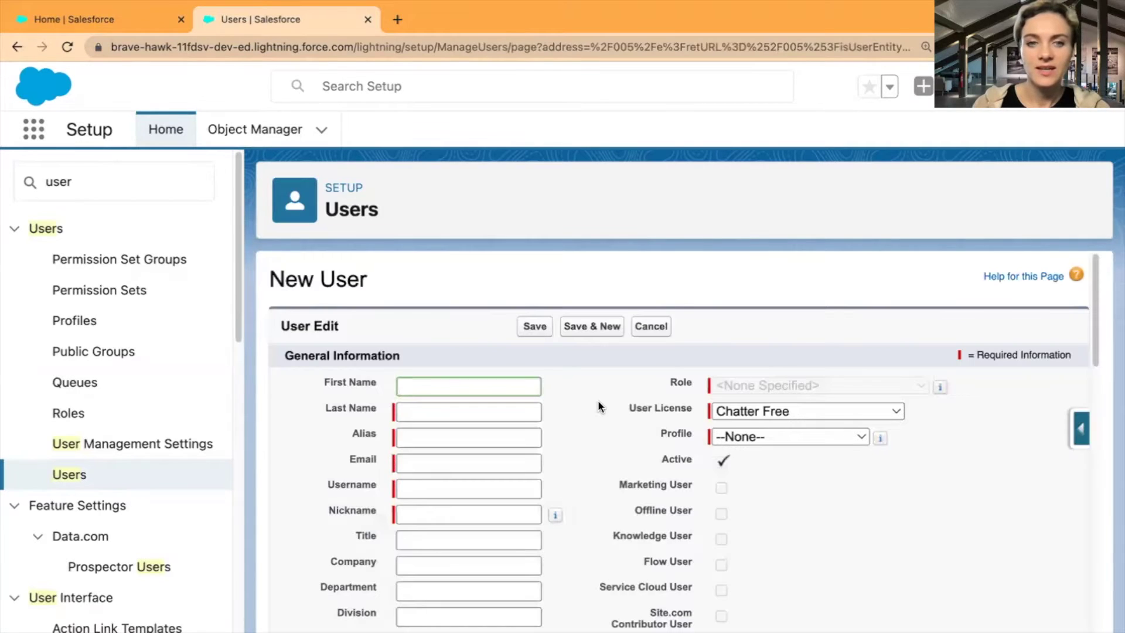
- Set the new user's license to Salesforce Integration with the Salesforce API Only System Integrations profile
scroll(604, 416, down, 1)
scroll(639, 381, up, 1)
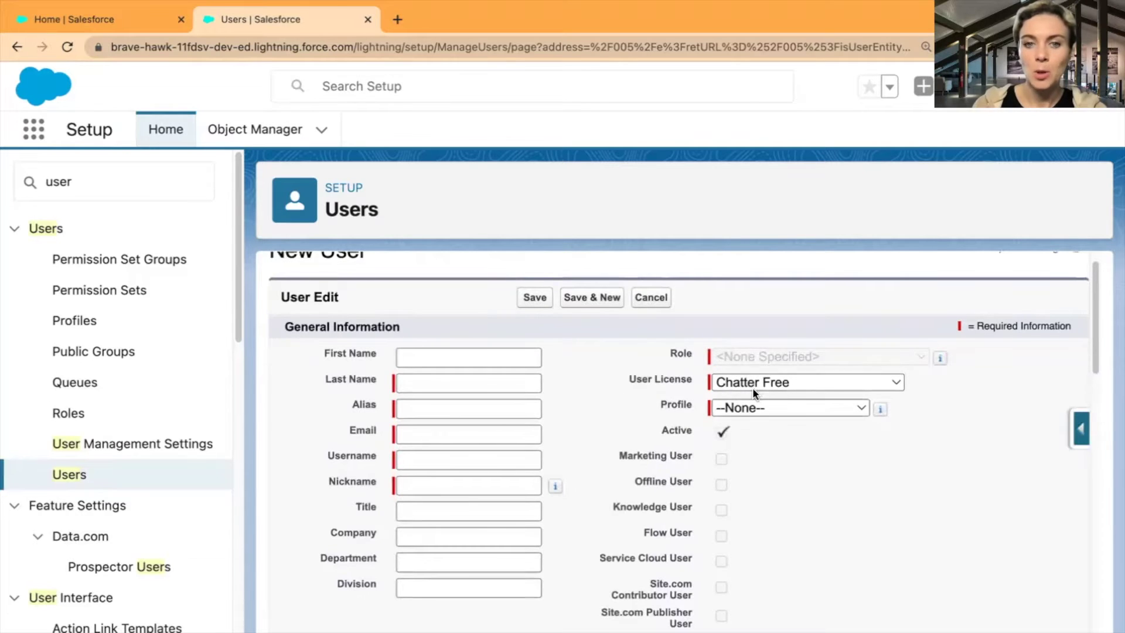
click(813, 386)
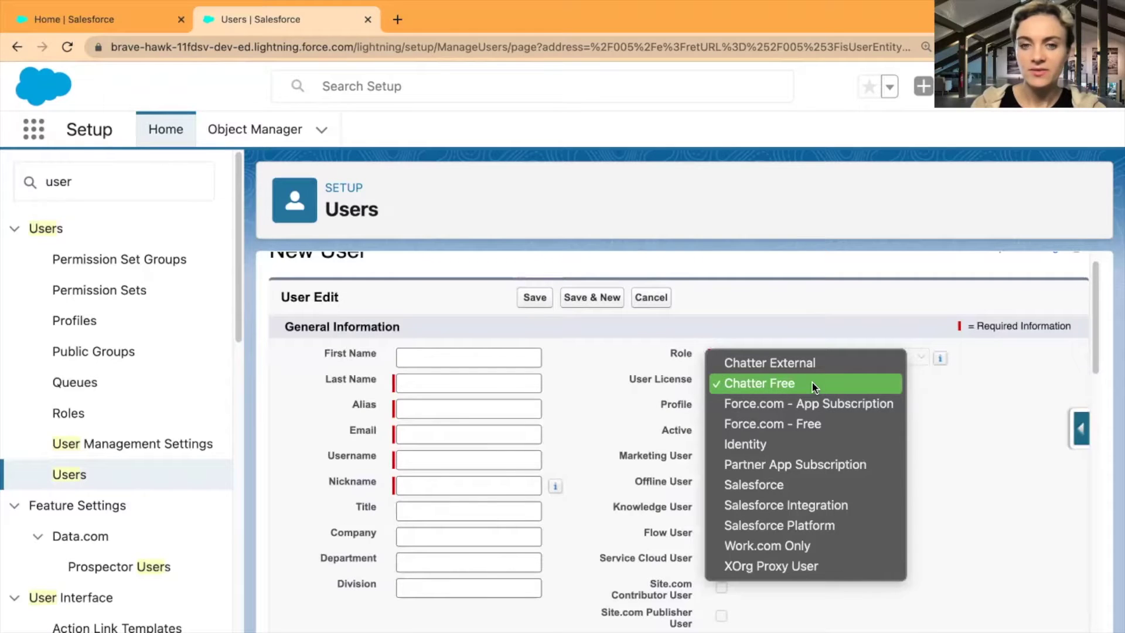
click(835, 505)
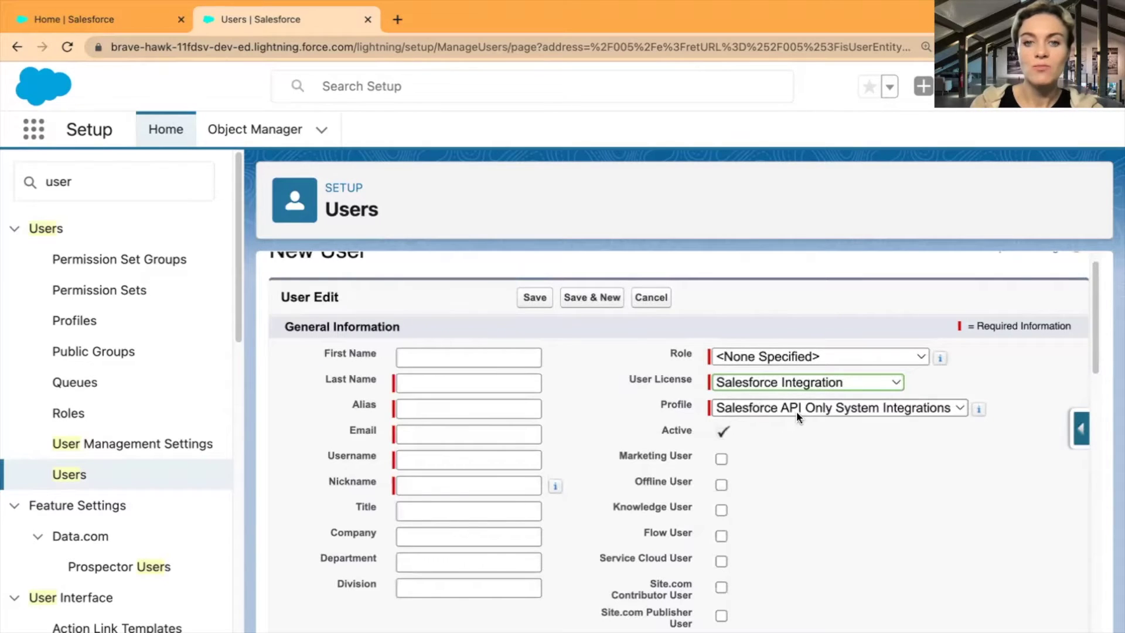
click(937, 409)
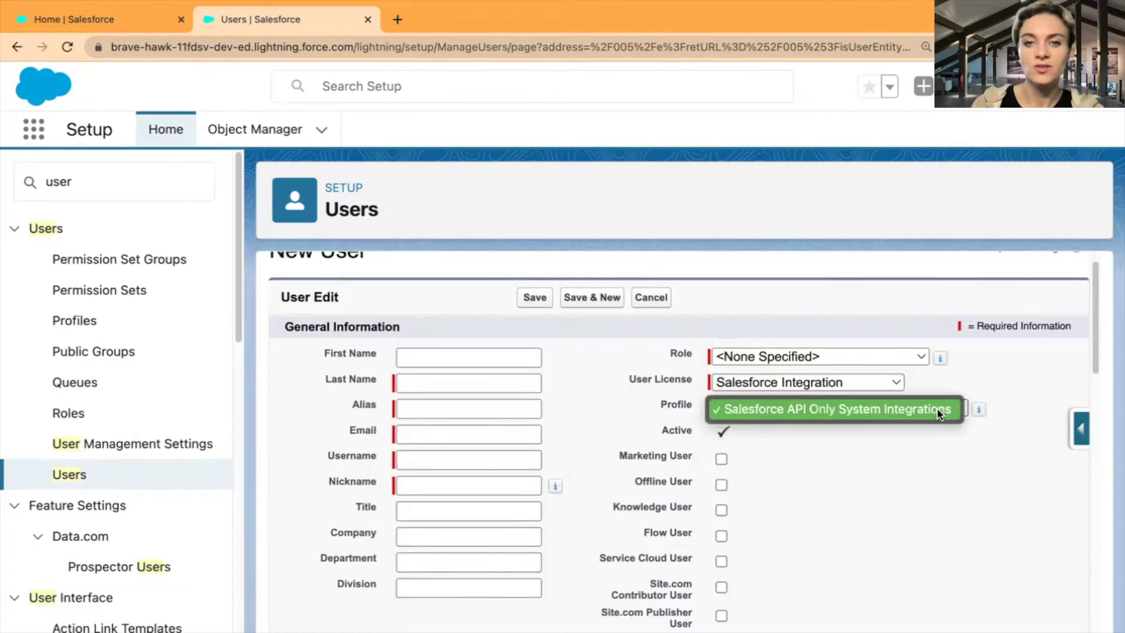
click(943, 415)
click(953, 410)
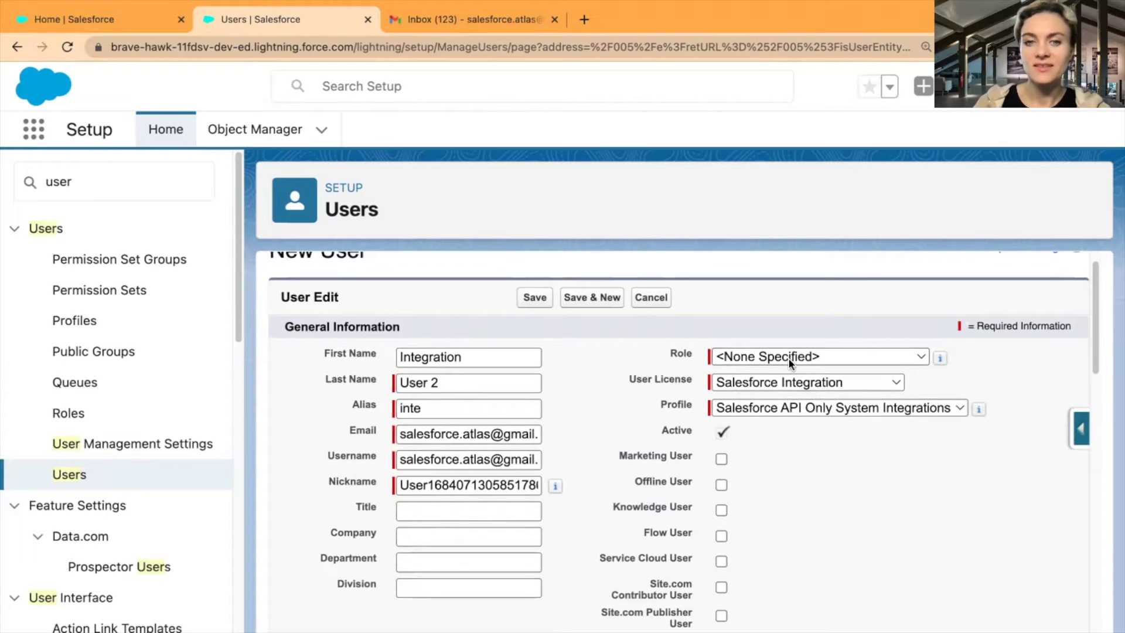
- Set the new user's role to Marketing Team, keep the API-only profile and clear the Flow User option
click(830, 359)
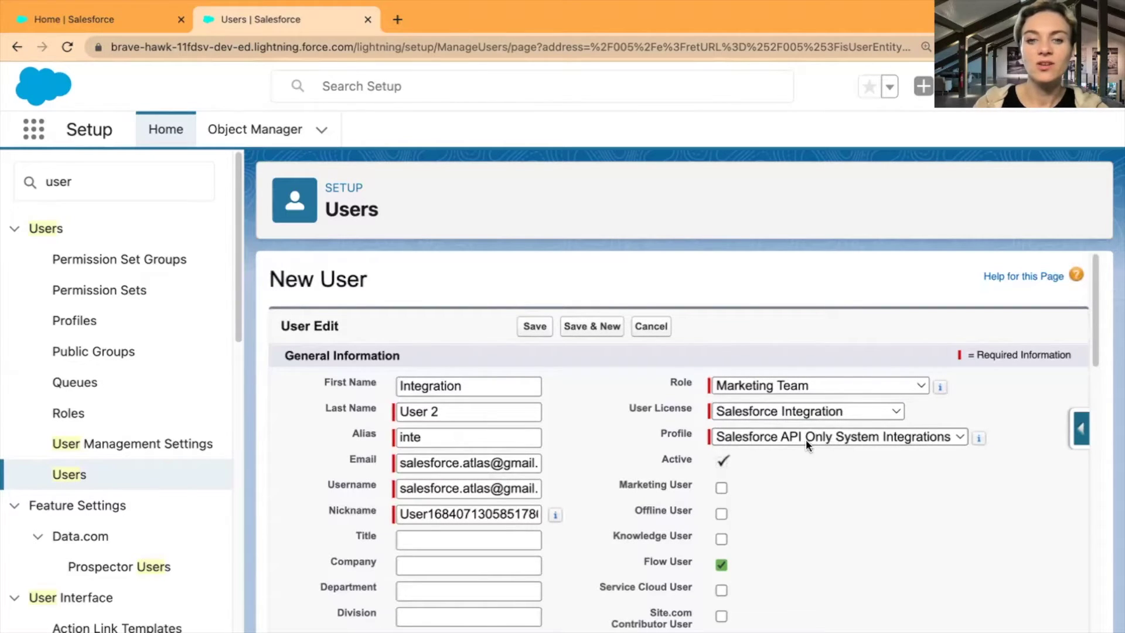
click(831, 435)
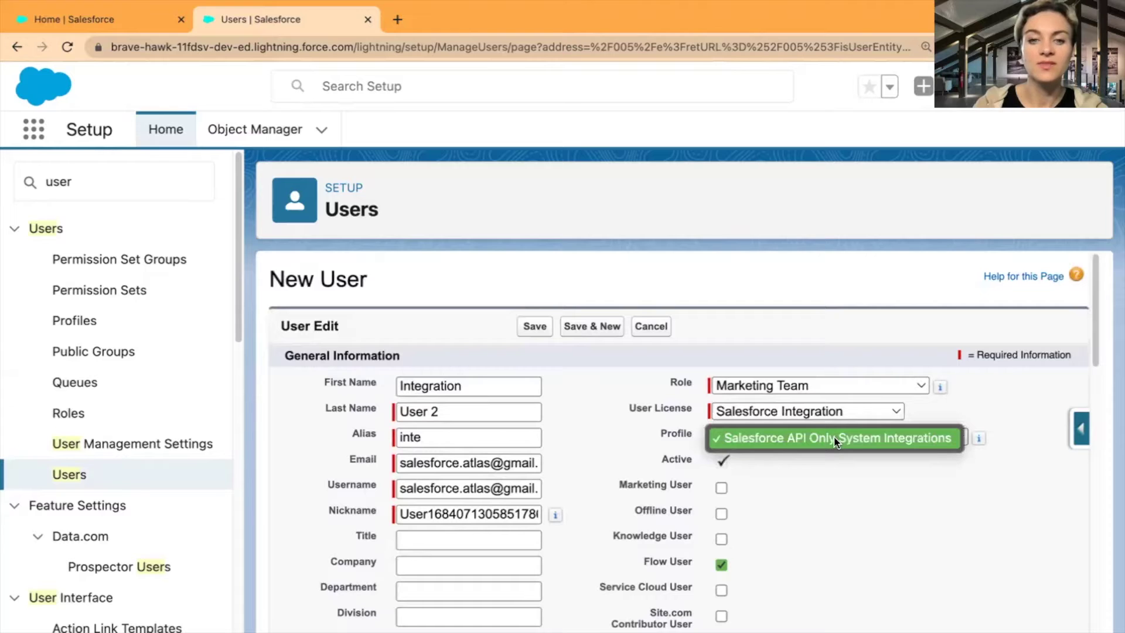
click(916, 440)
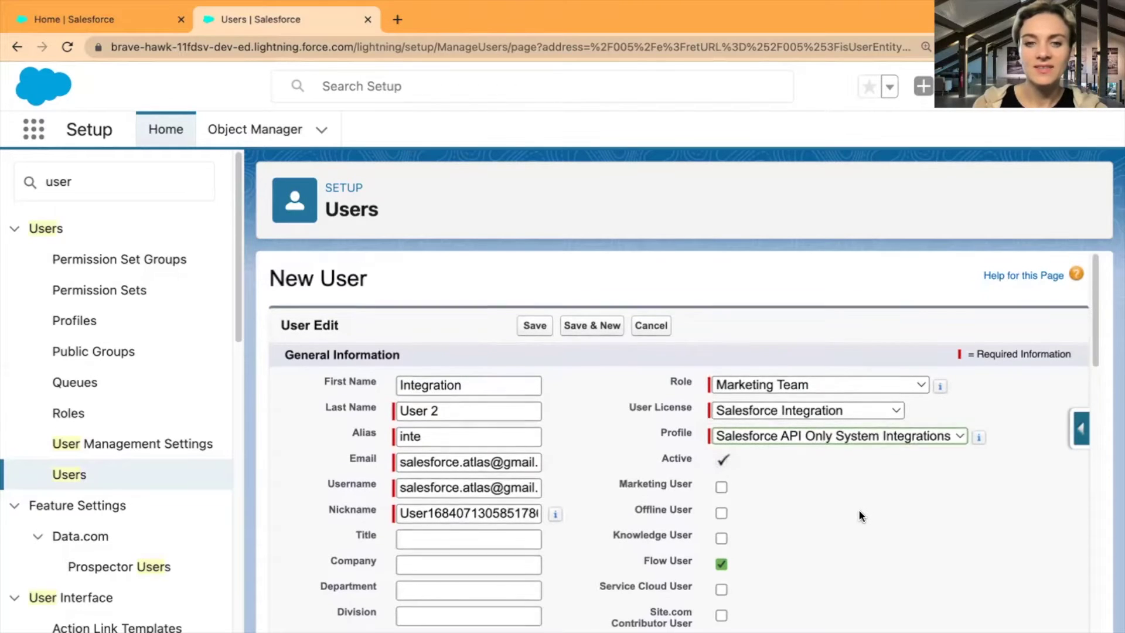
scroll(859, 515, down, 1)
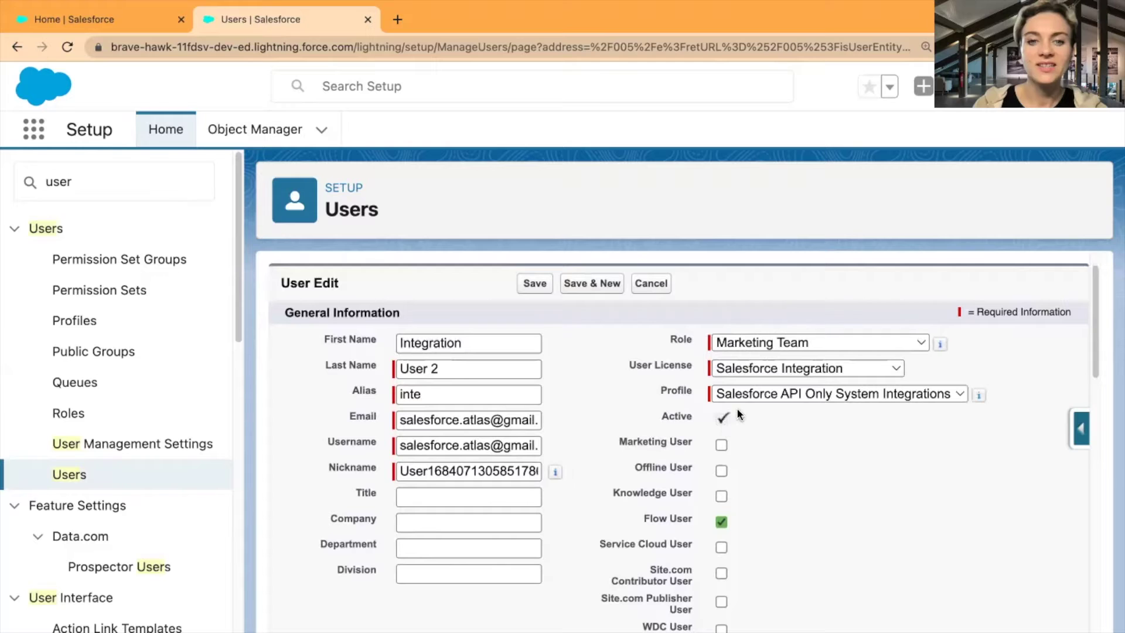
scroll(809, 472, down, 1)
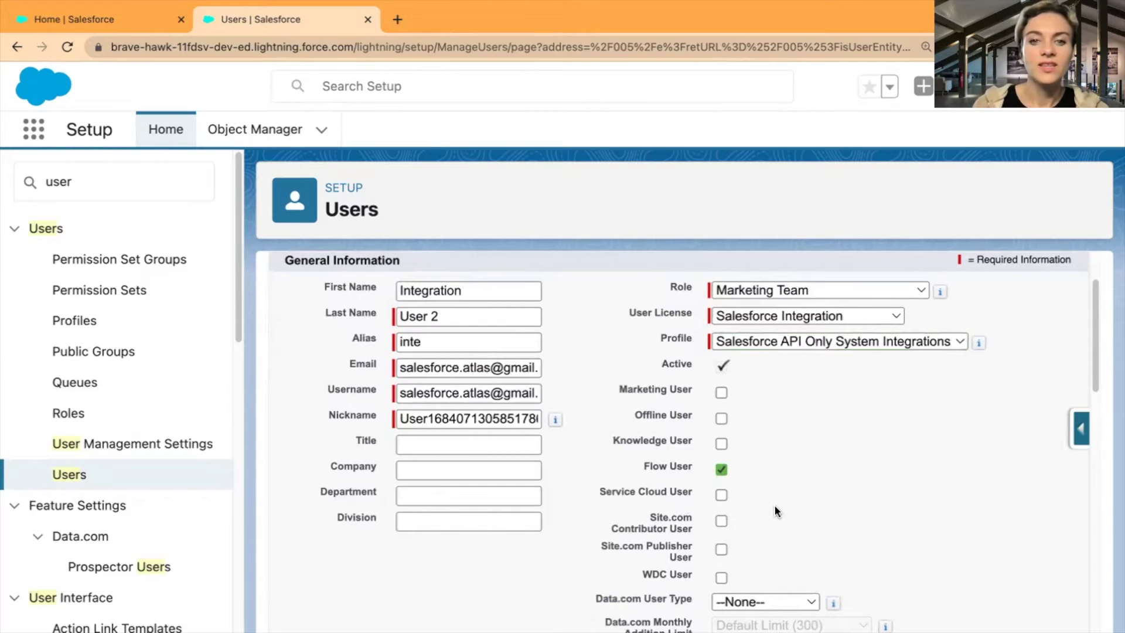
click(721, 470)
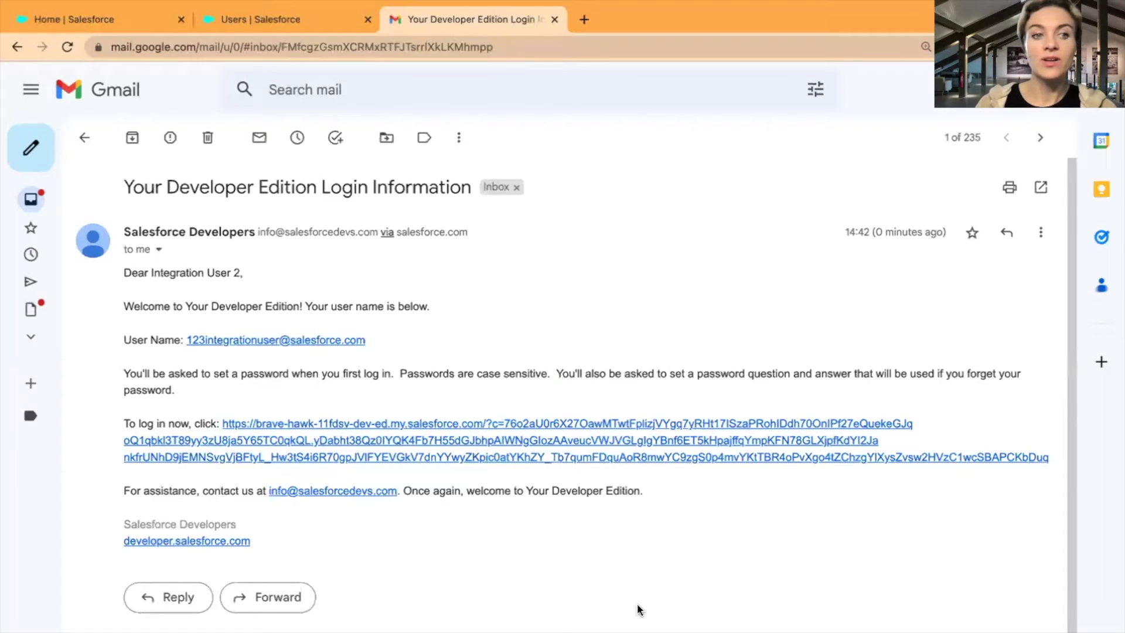
- Open the login link in the welcome email to reach the password change form for Integration User 2
click(346, 432)
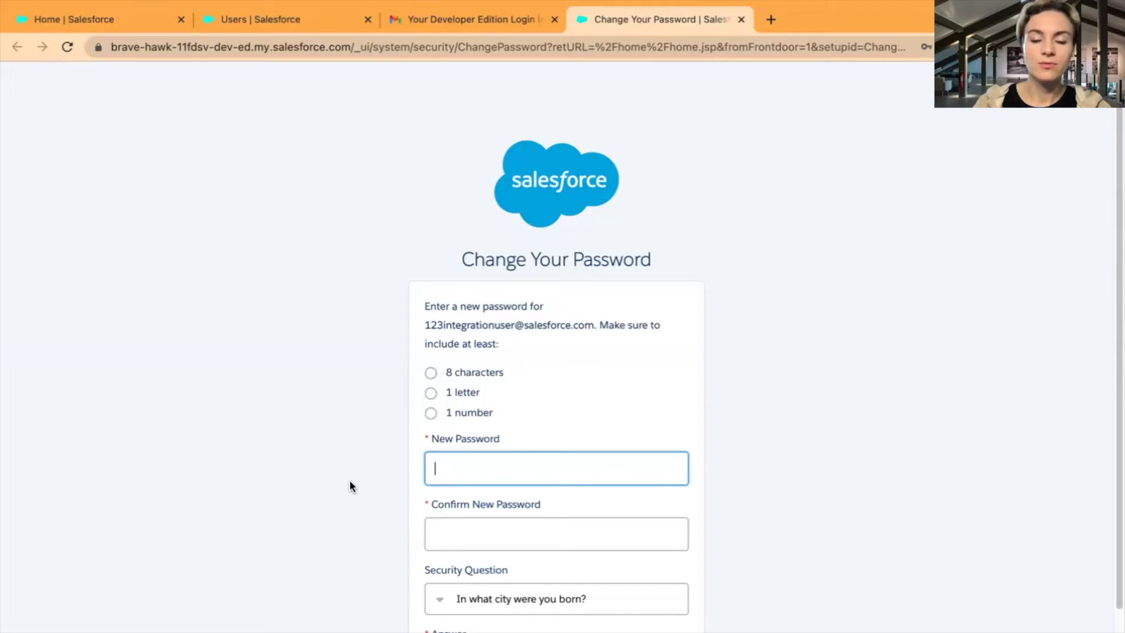
scroll(350, 482, down, 2)
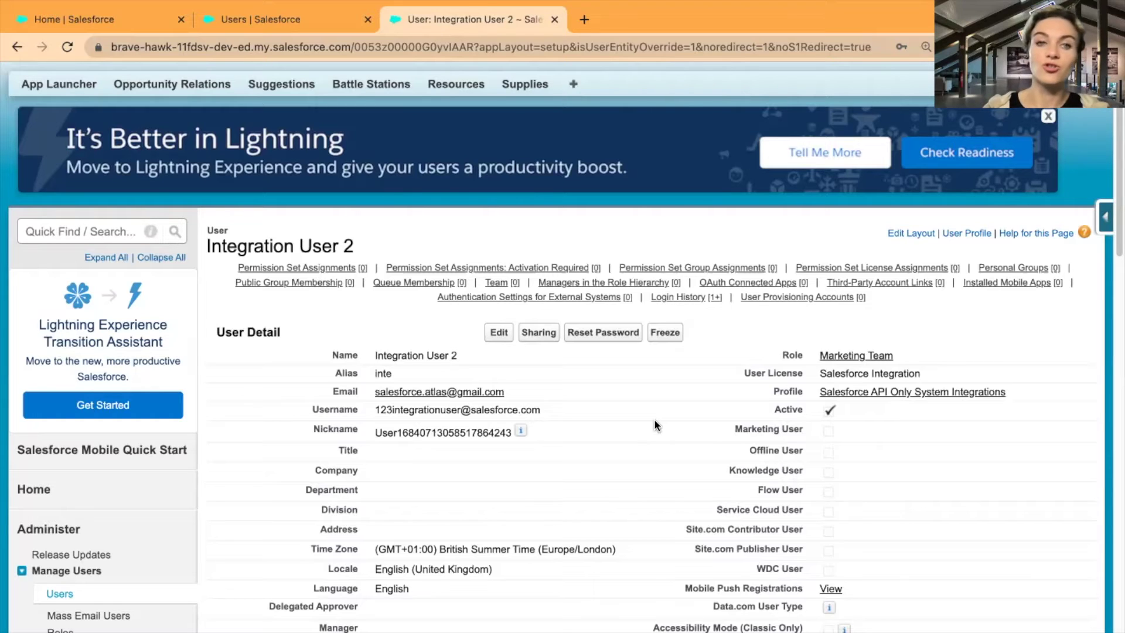
- Review Integration User 2's user details and permission set assignments
scroll(608, 426, down, 1)
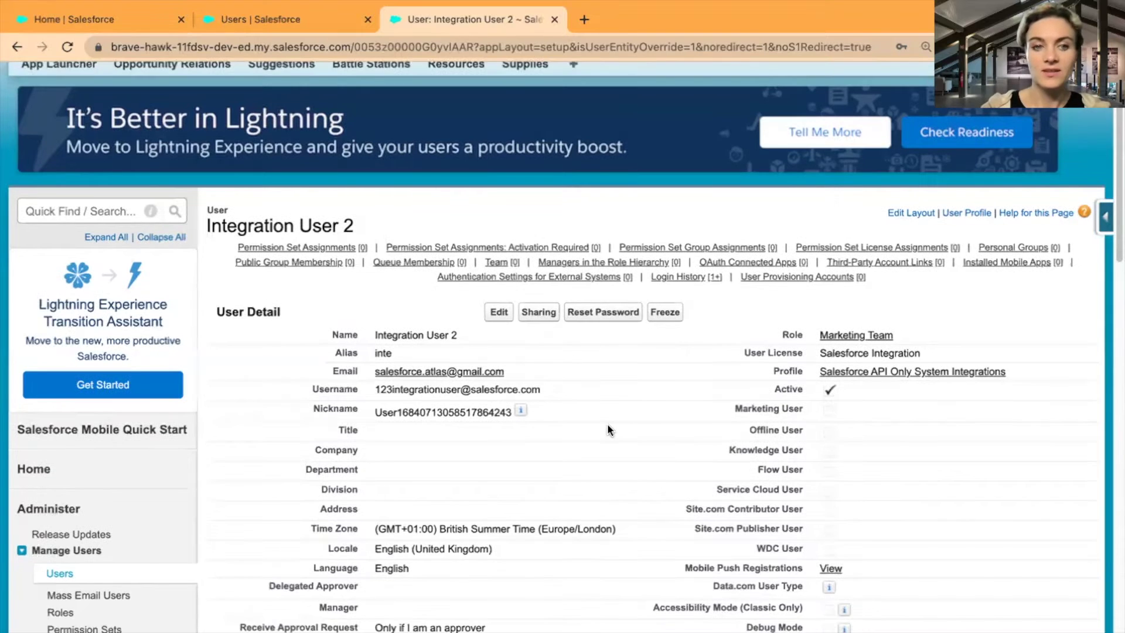
scroll(608, 428, down, 13)
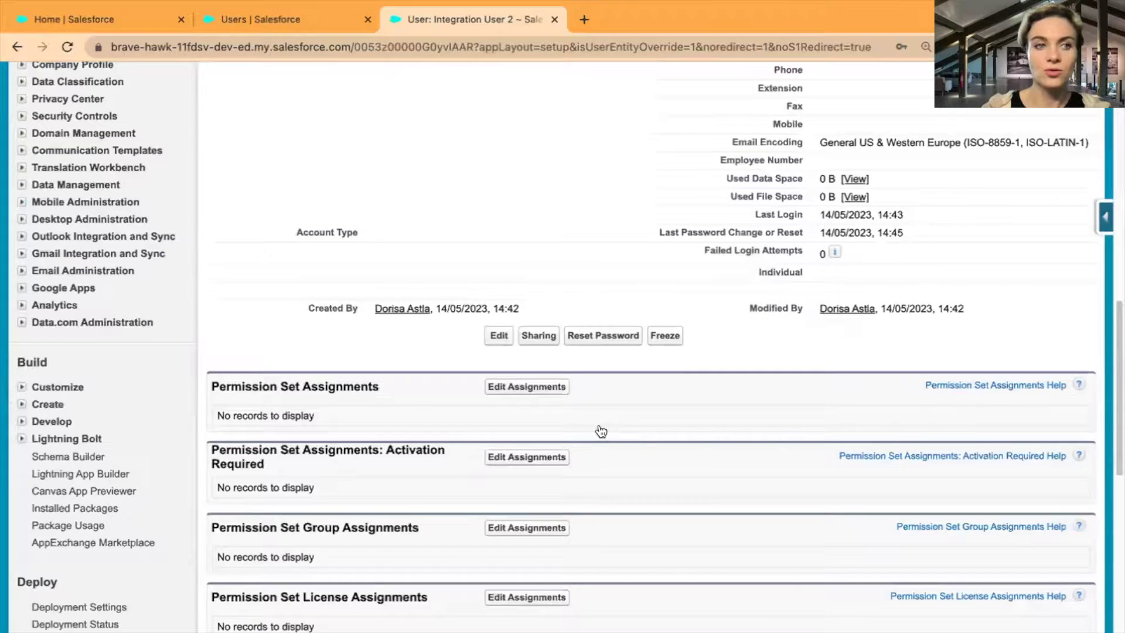
scroll(601, 430, up, 15)
- Return to the Setup page, search for "permission" and open the Permission Sets list
click(255, 20)
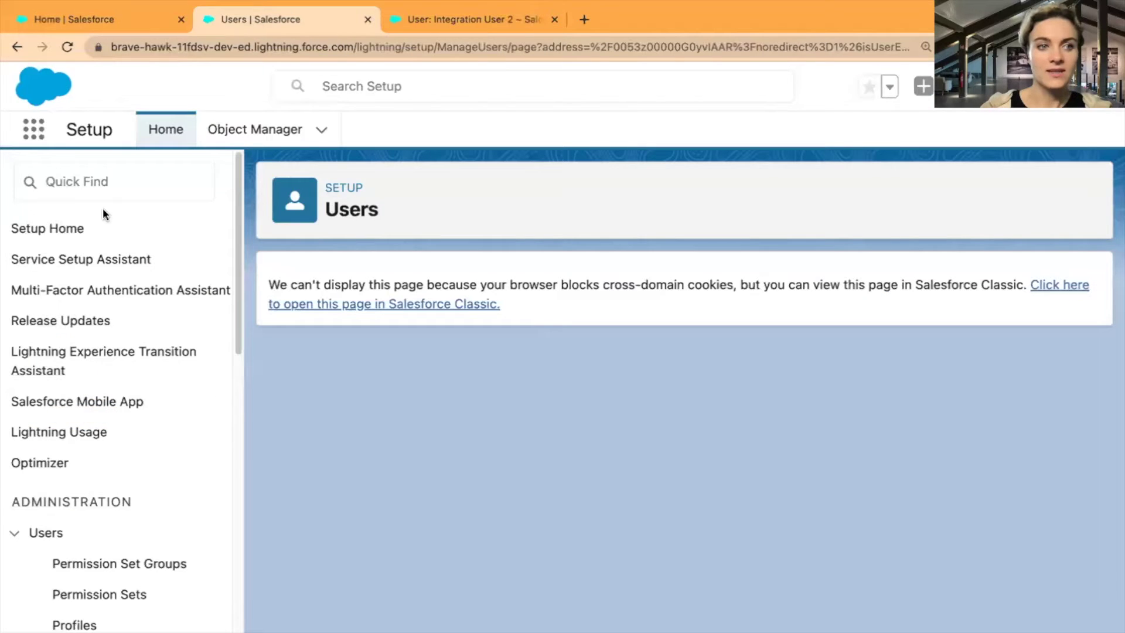
click(104, 186)
text(pers)
key(BackSpace)
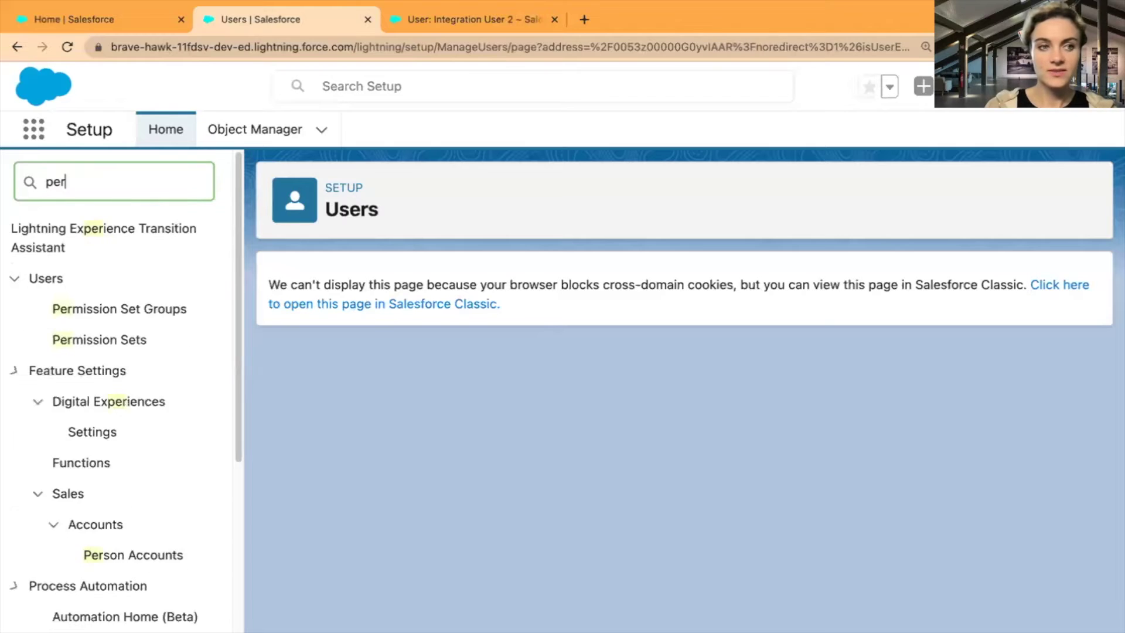
text(mission)
click(92, 302)
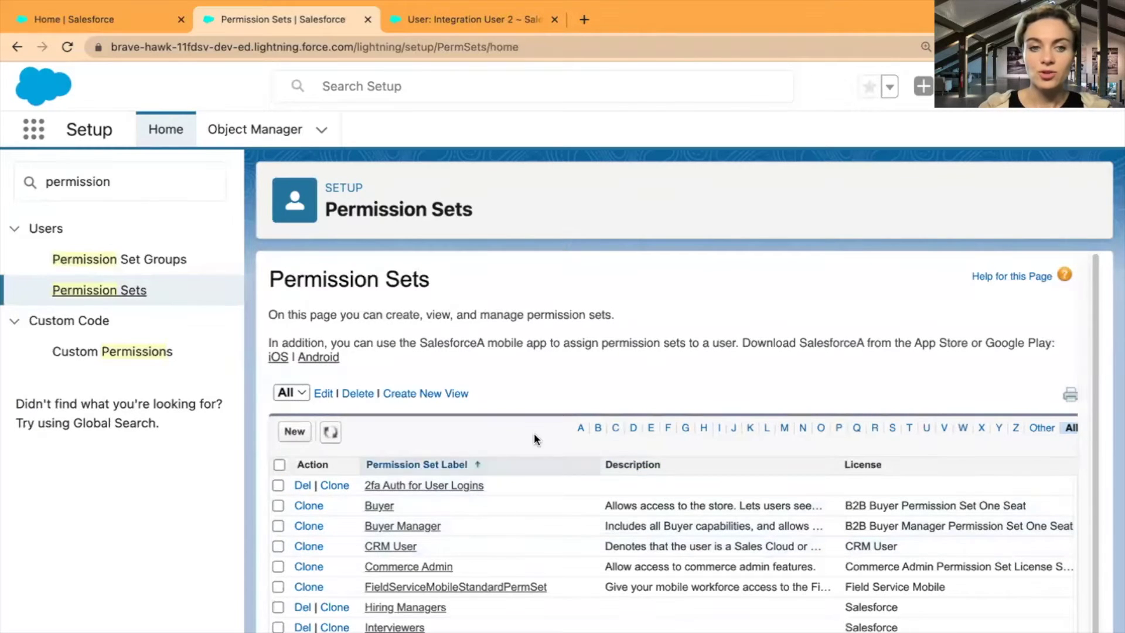
- Try to assign the CRM User permission set to Integration User 2 without an expiration date
scroll(521, 427, down, 1)
scroll(528, 573, down, 2)
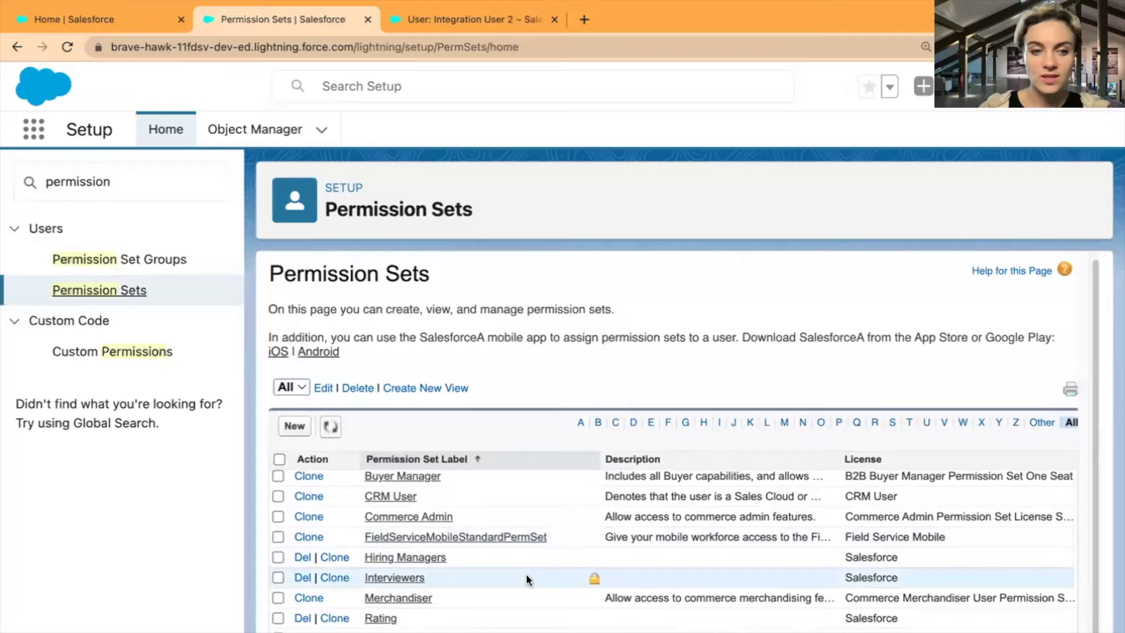
scroll(522, 578, up, 1)
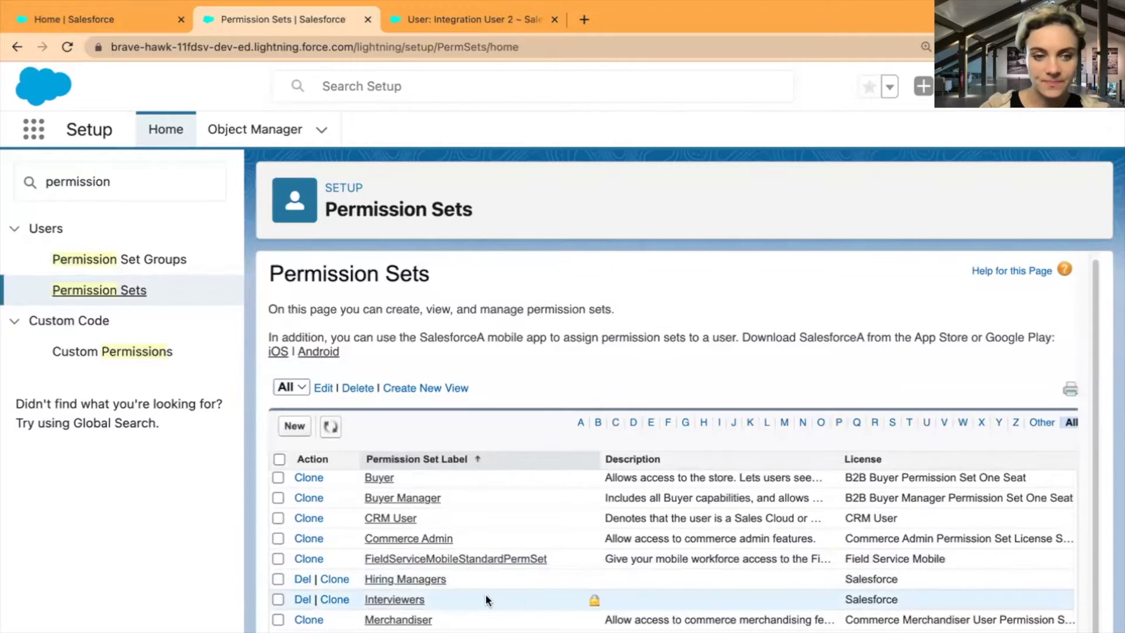
click(389, 519)
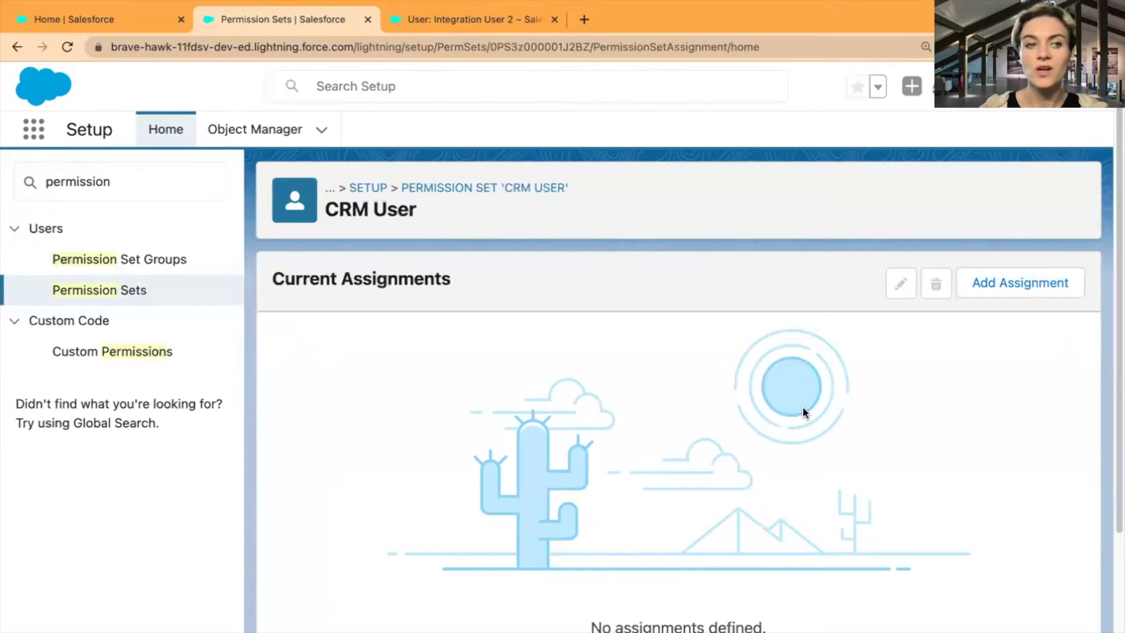
click(996, 284)
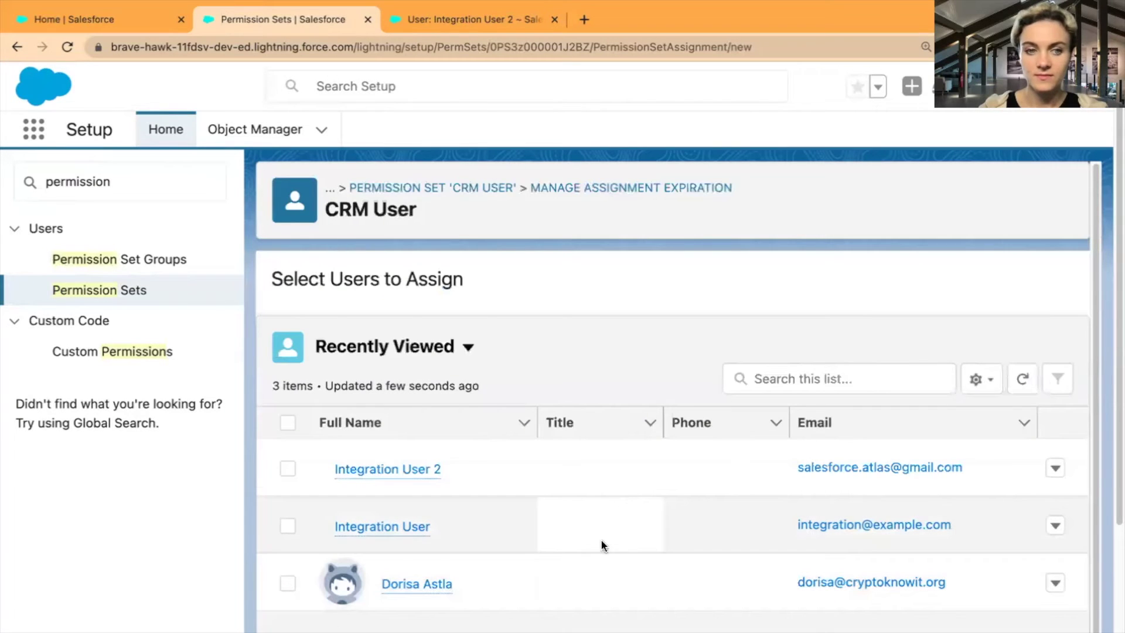
click(288, 469)
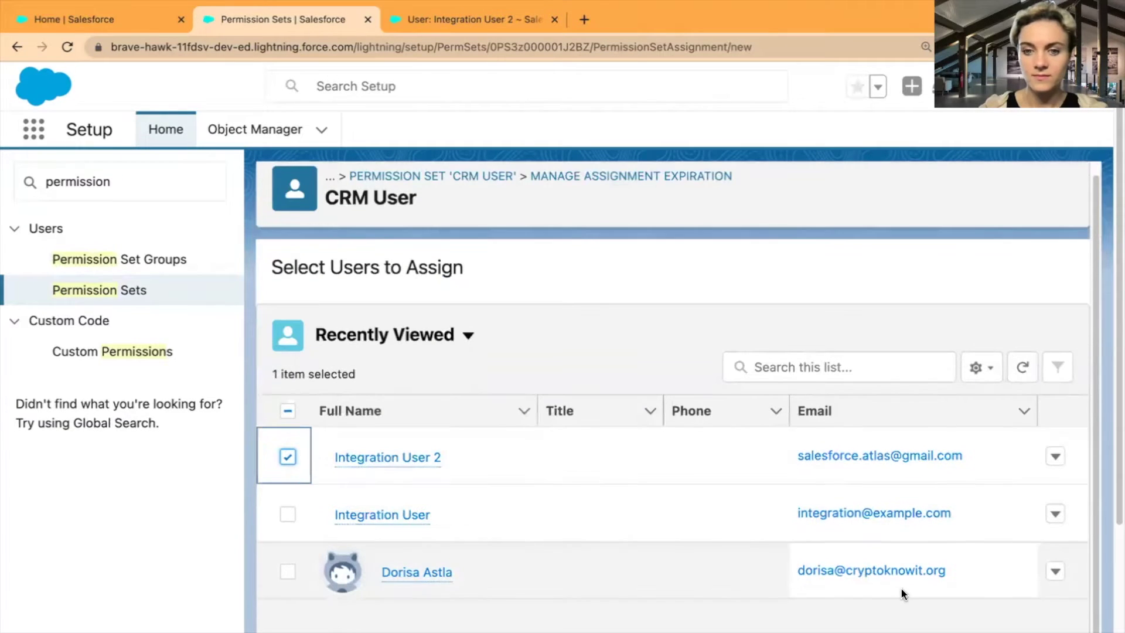
scroll(904, 594, down, 4)
click(961, 627)
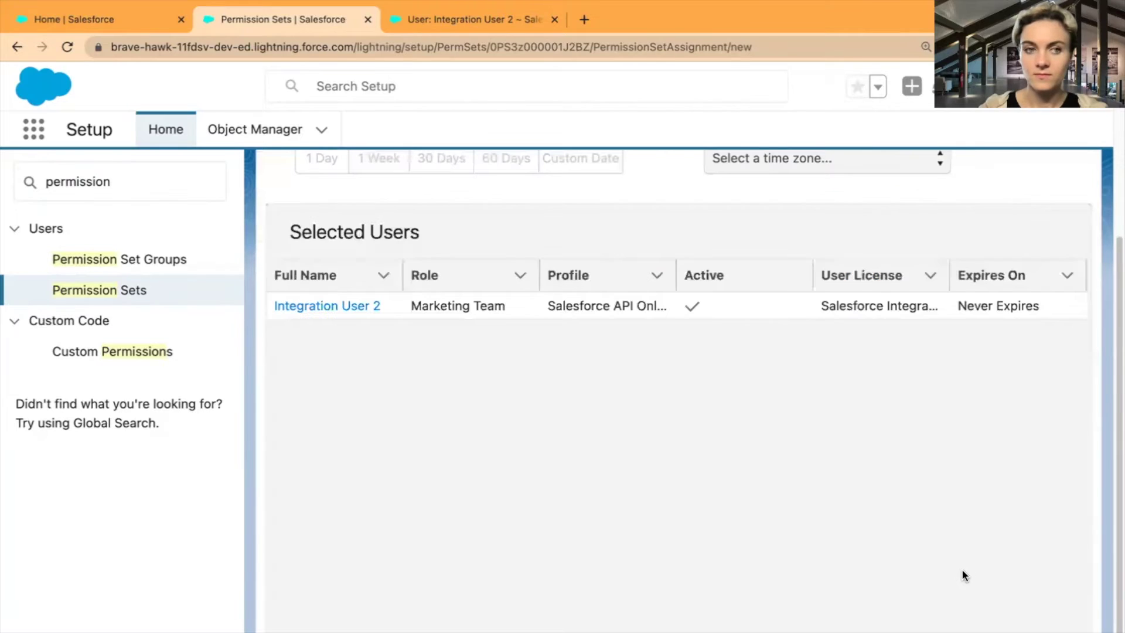
click(1013, 628)
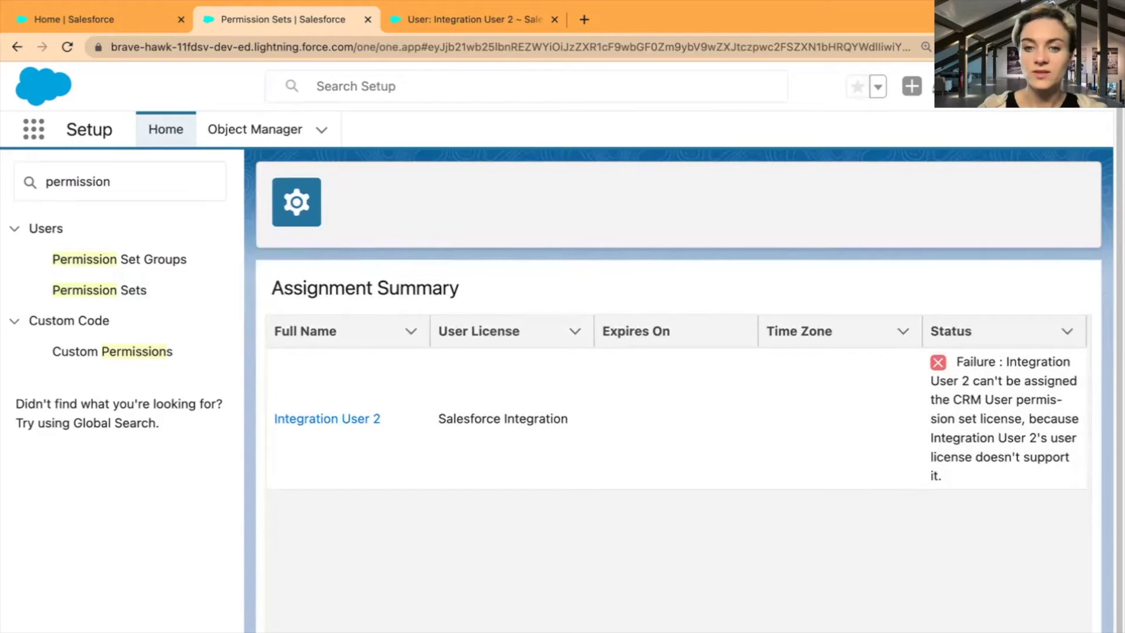
click(778, 624)
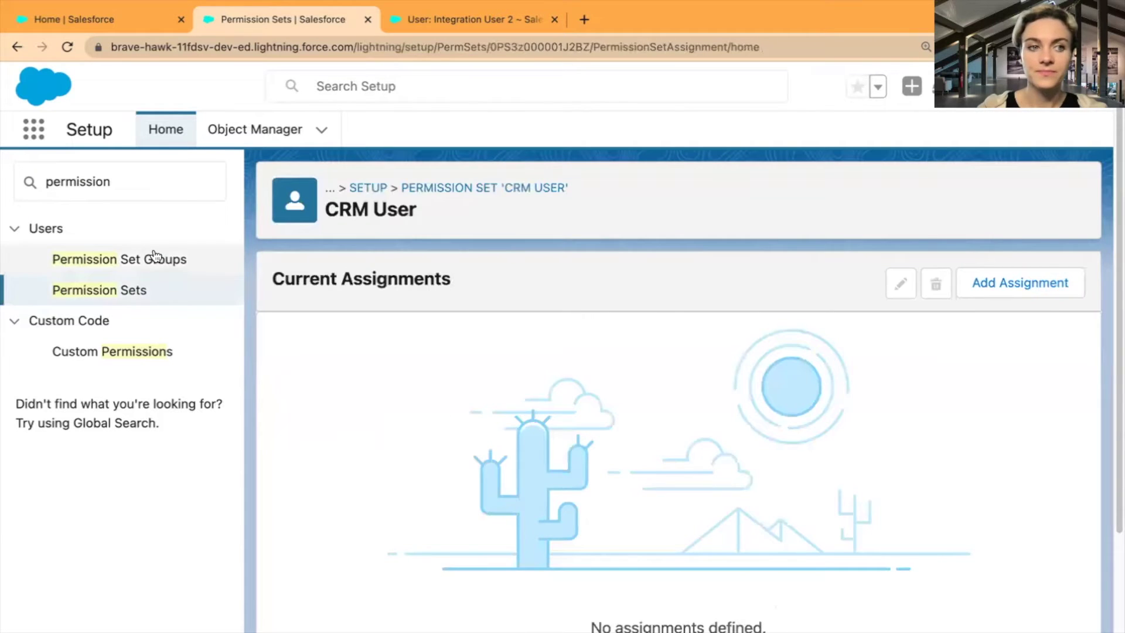
- Open the CRM User permission set from the list and check which license it requires
click(94, 290)
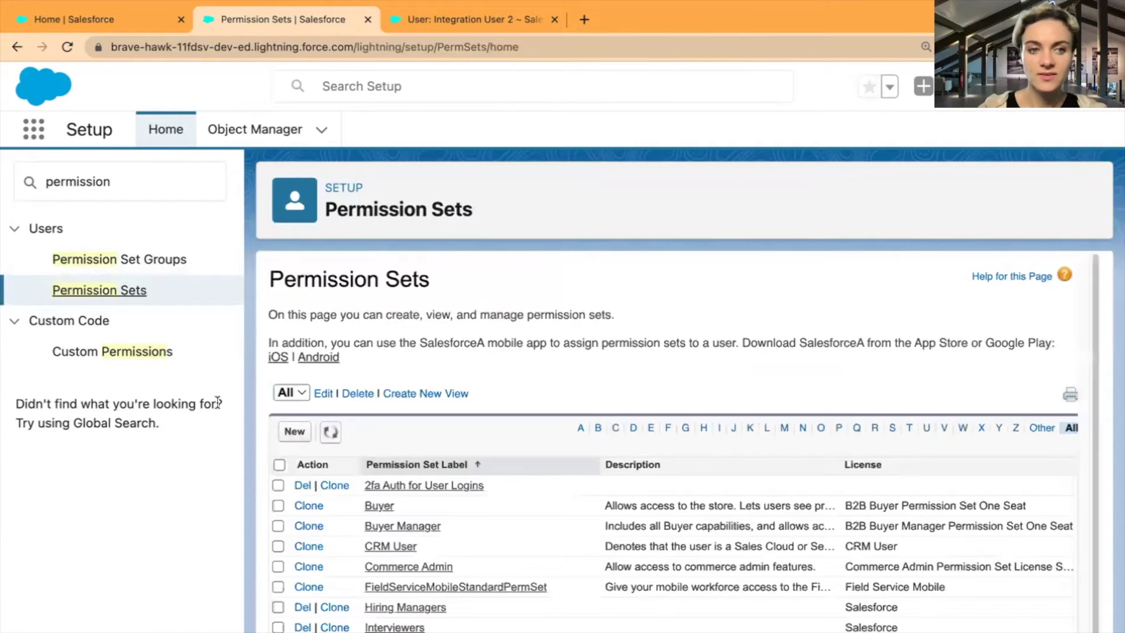
click(384, 551)
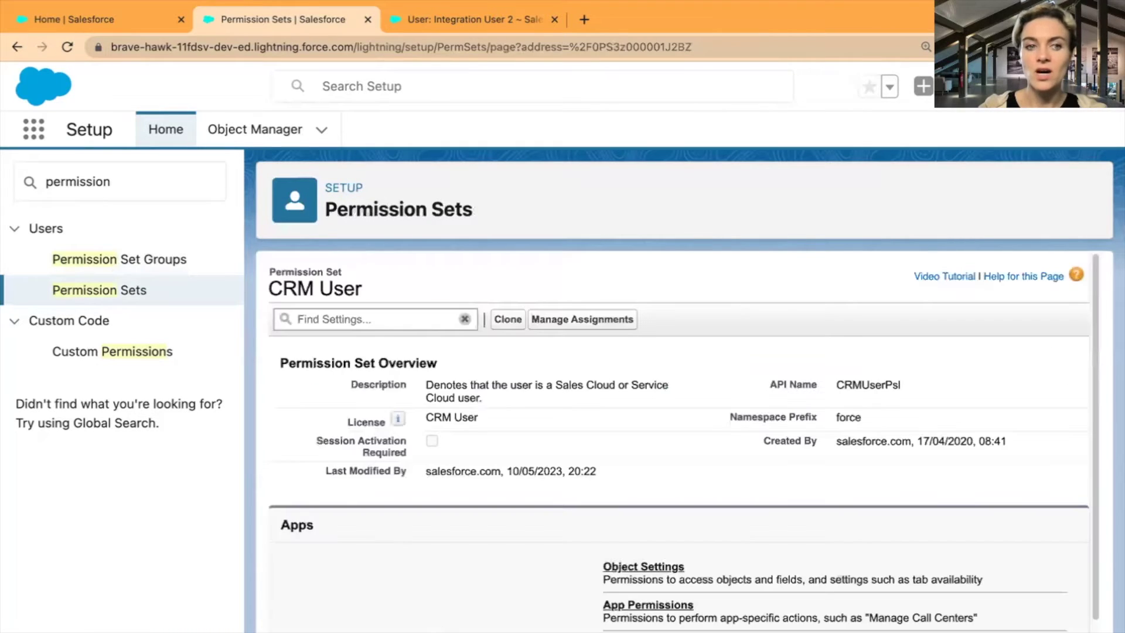
drag(336, 420, 371, 420)
click(422, 417)
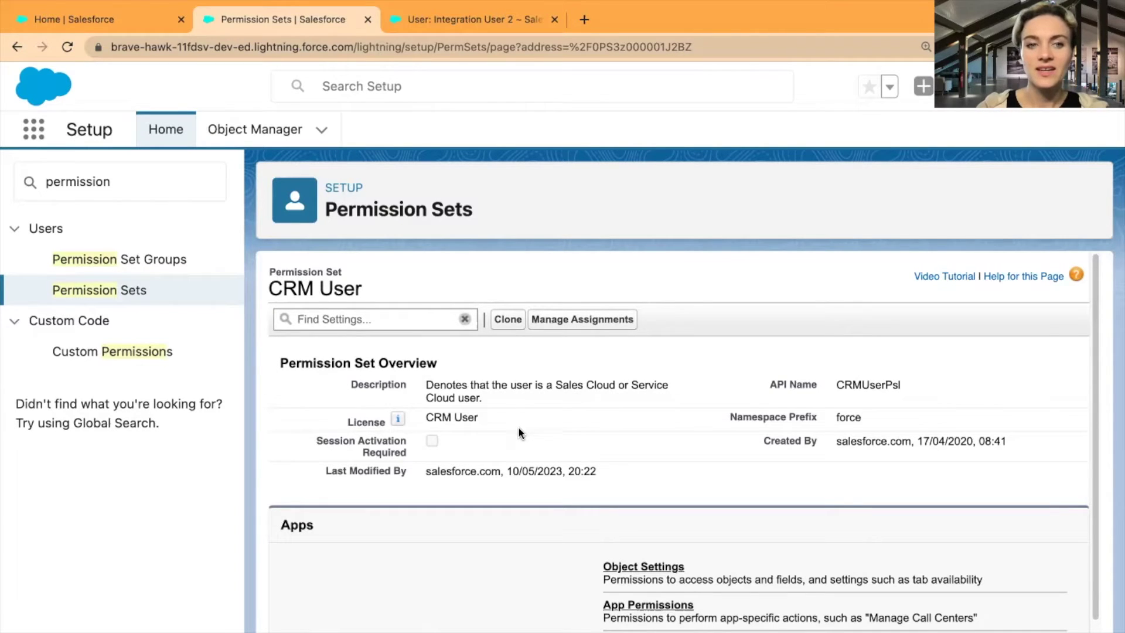
- Return to the permission sets list and open the Interviewers permission set to view its overview
click(103, 293)
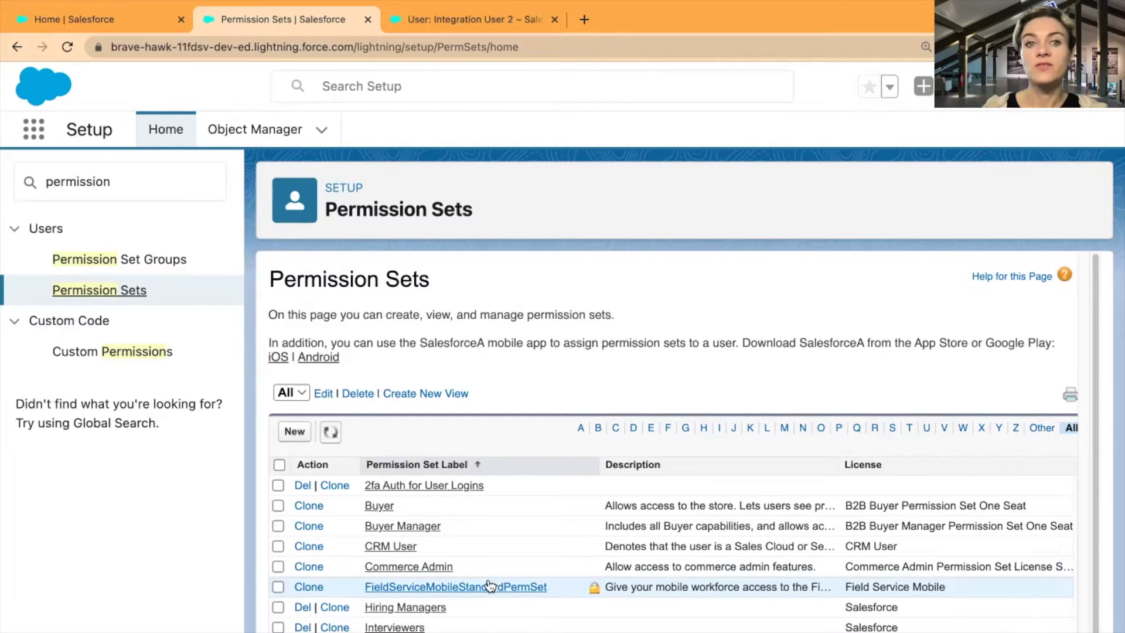
scroll(481, 563, down, 3)
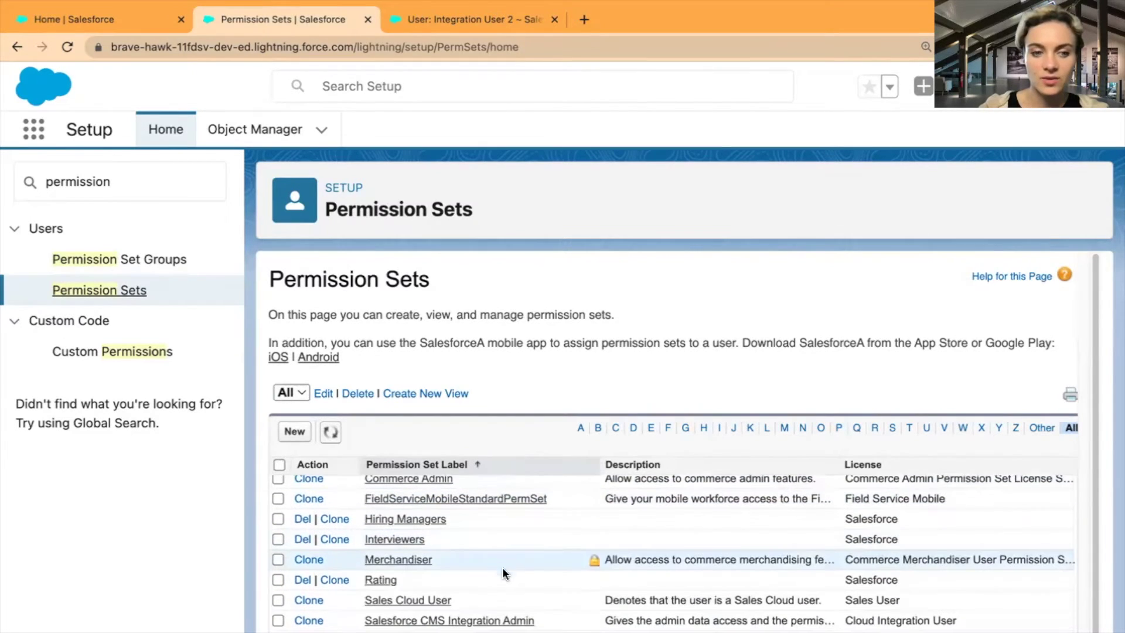
click(396, 537)
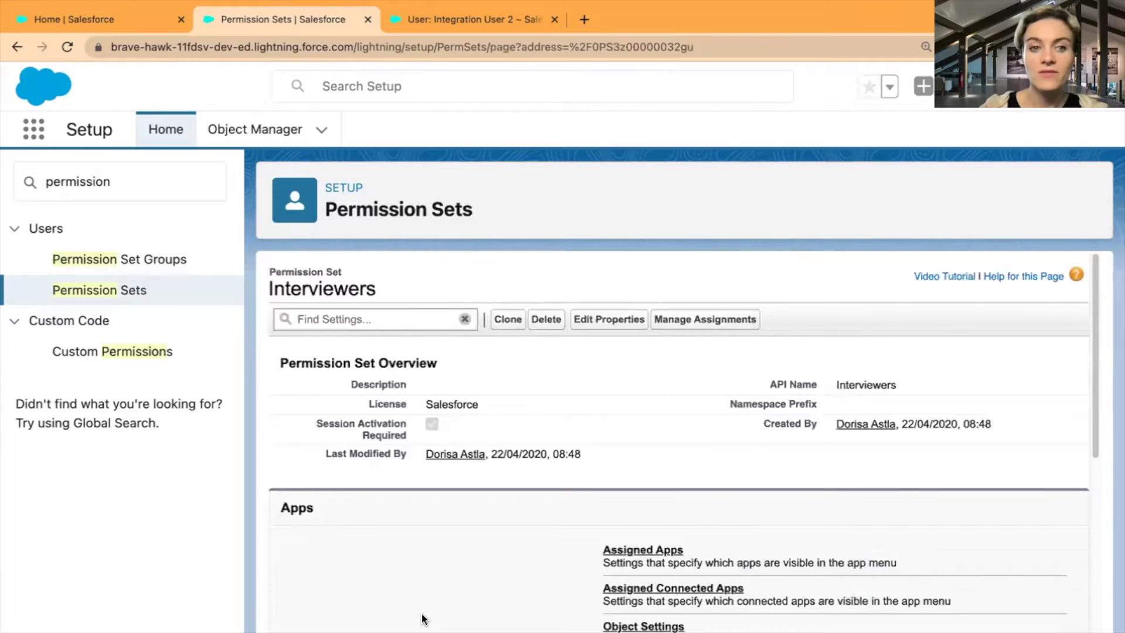
- Check which license the Interviewers permission set requires, and return to the permission sets list
drag(365, 403, 490, 410)
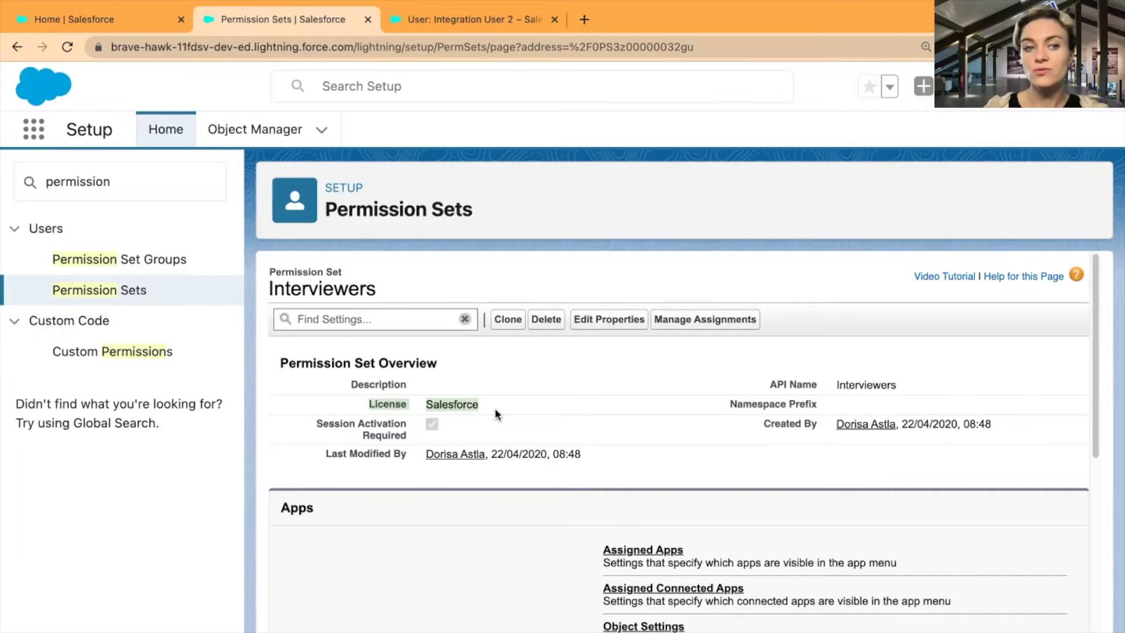
click(558, 410)
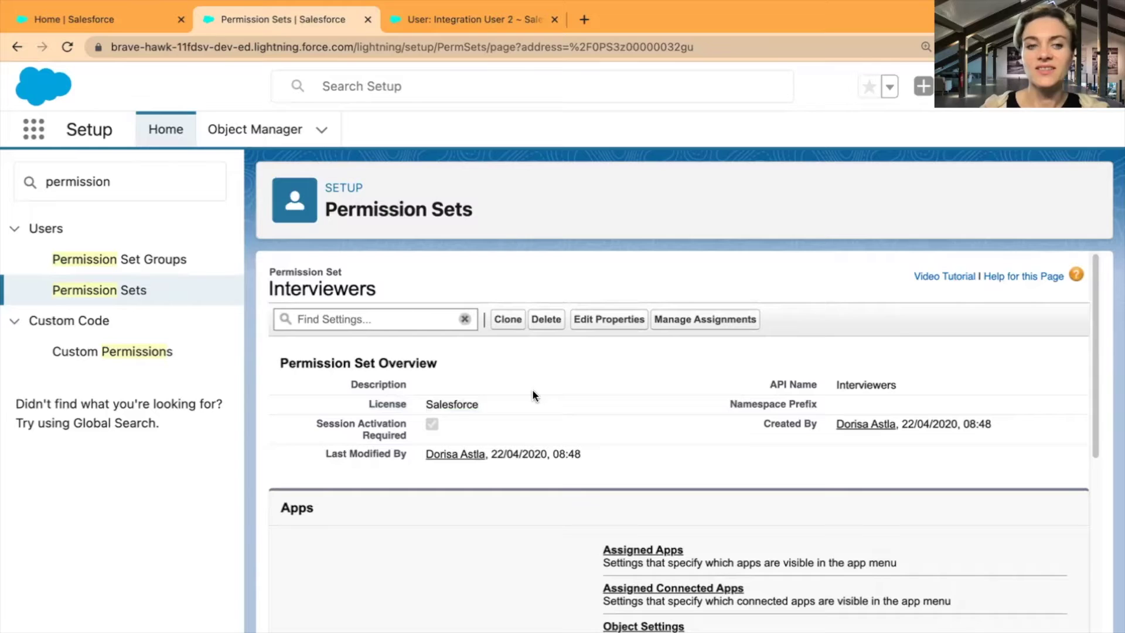
click(97, 291)
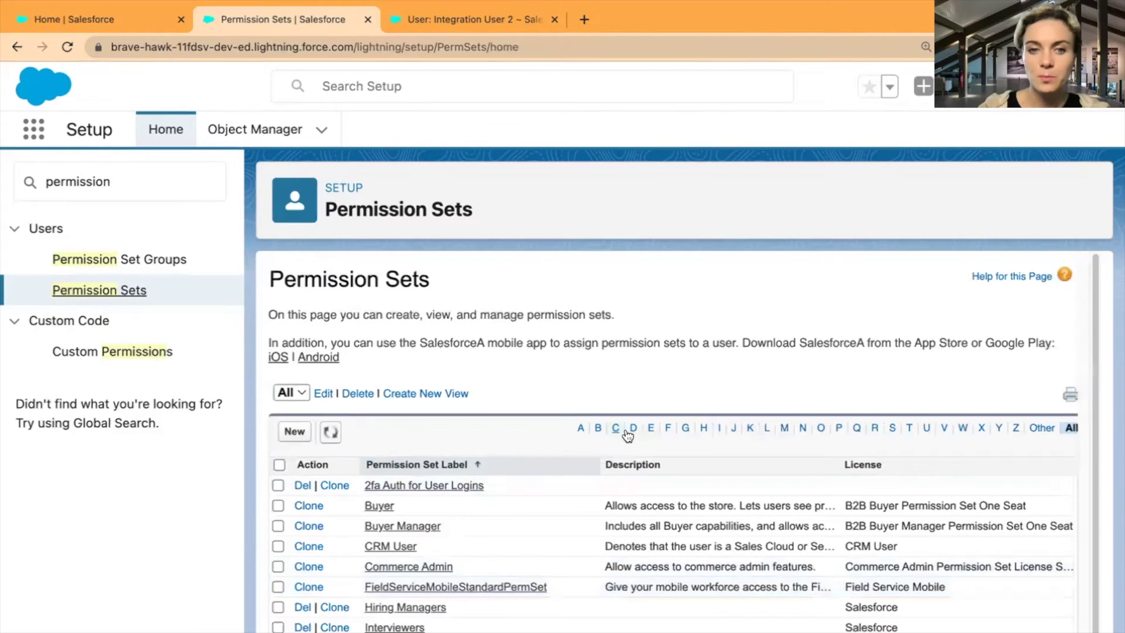
scroll(550, 520, down, 2)
scroll(553, 522, up, 2)
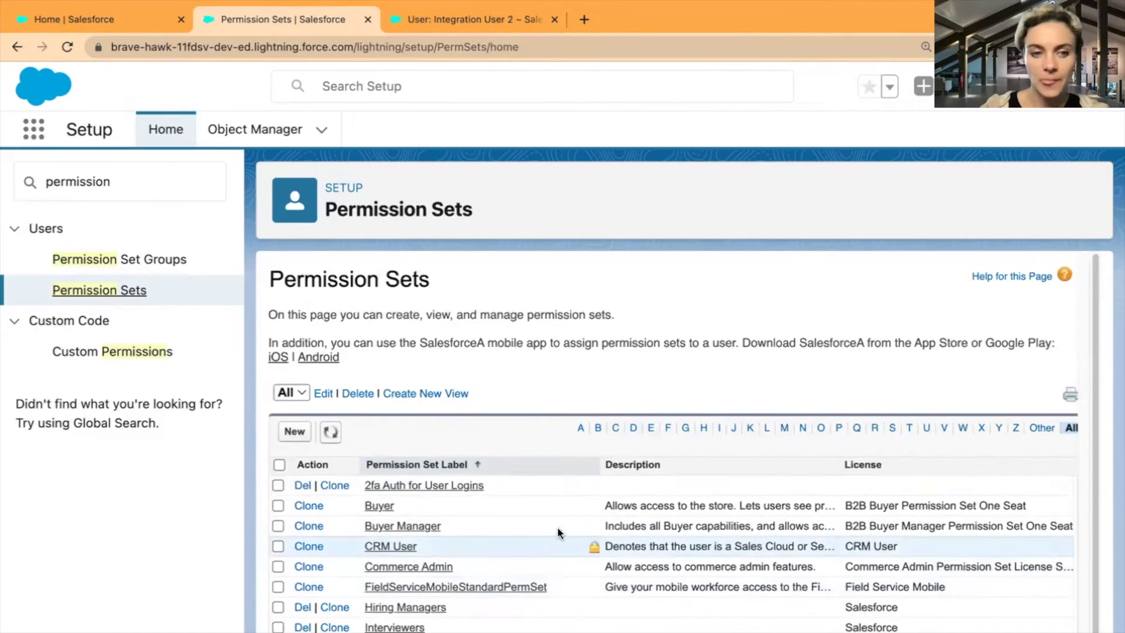
- Start a new permission set labelled "Integration User 2" with the API name Integration_User_2
click(295, 431)
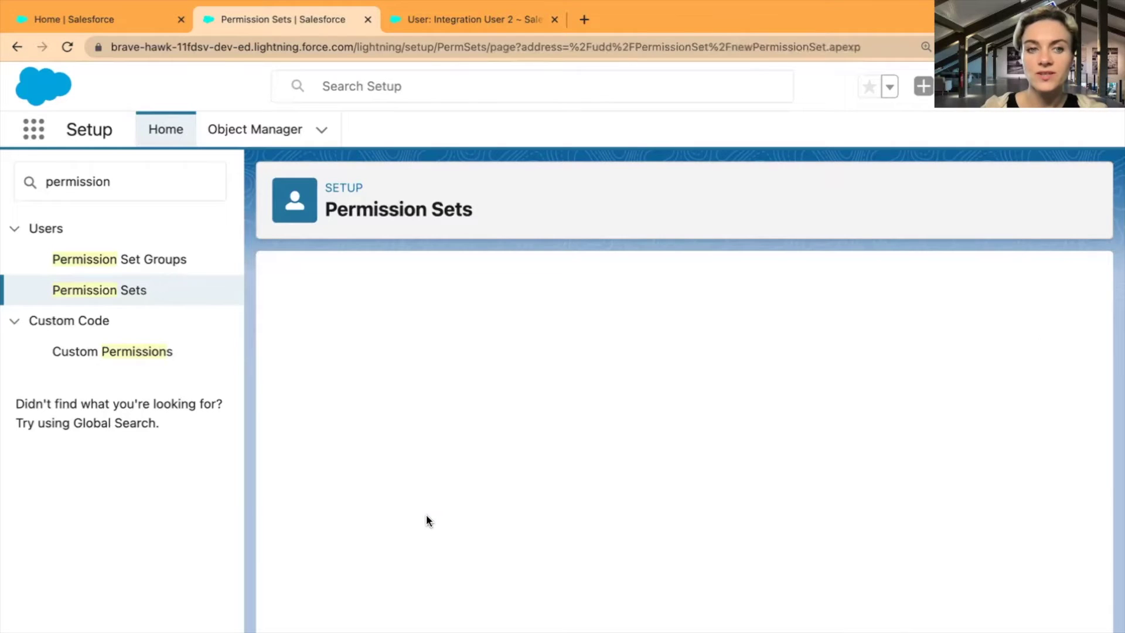
click(473, 425)
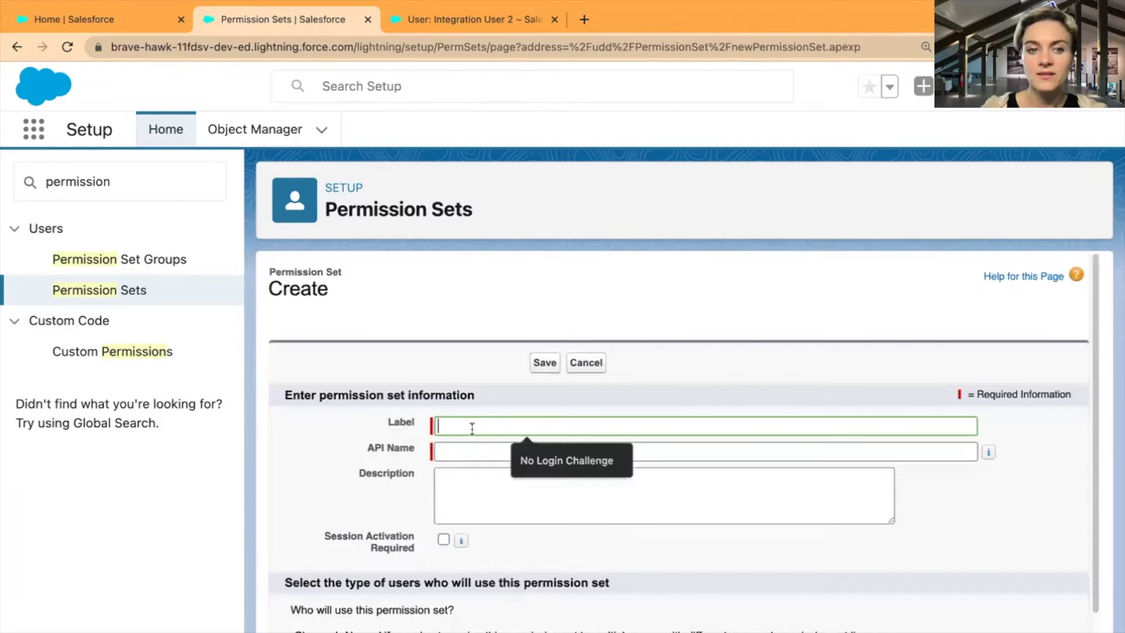
text(Integr)
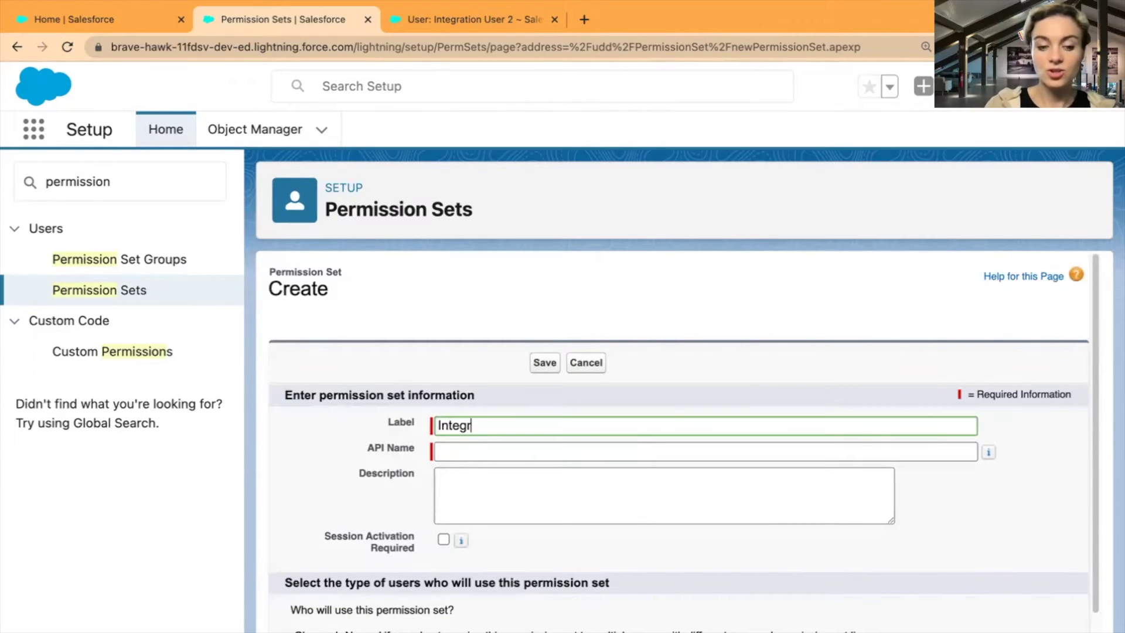
text(ation User 2)
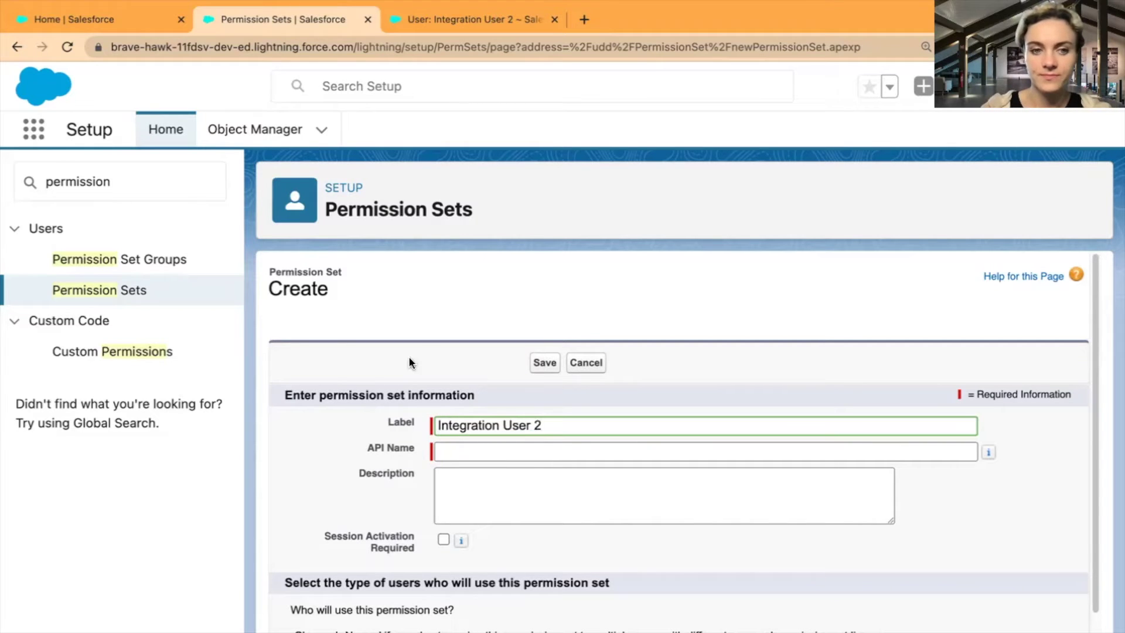
click(340, 461)
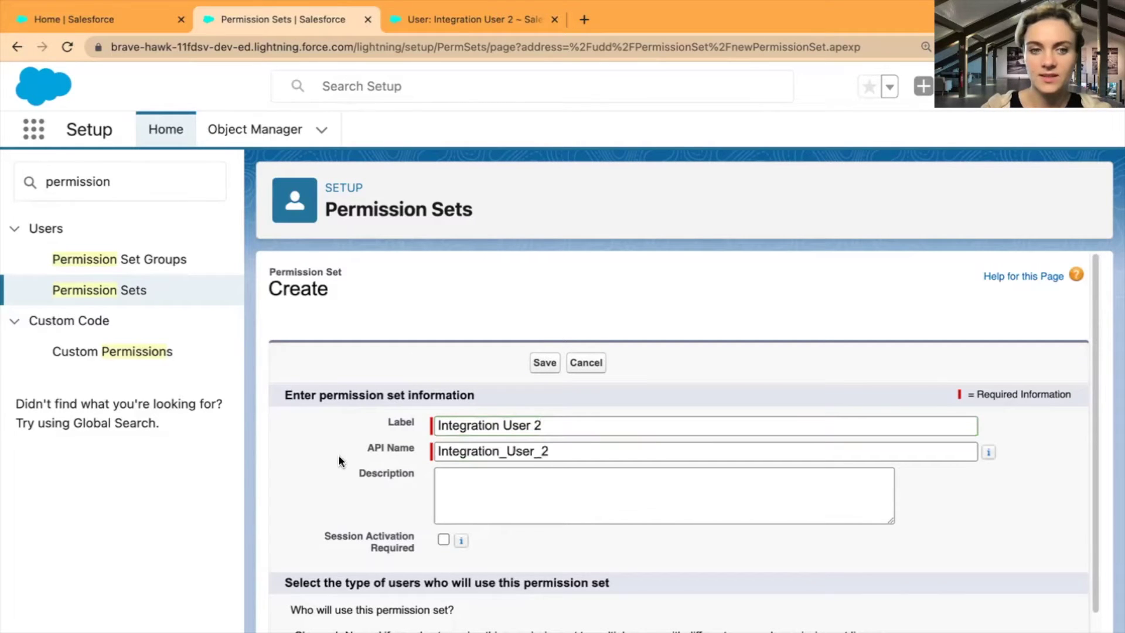
- Set the new permission set's license to Salesforce Integration and save it
scroll(328, 461, down, 3)
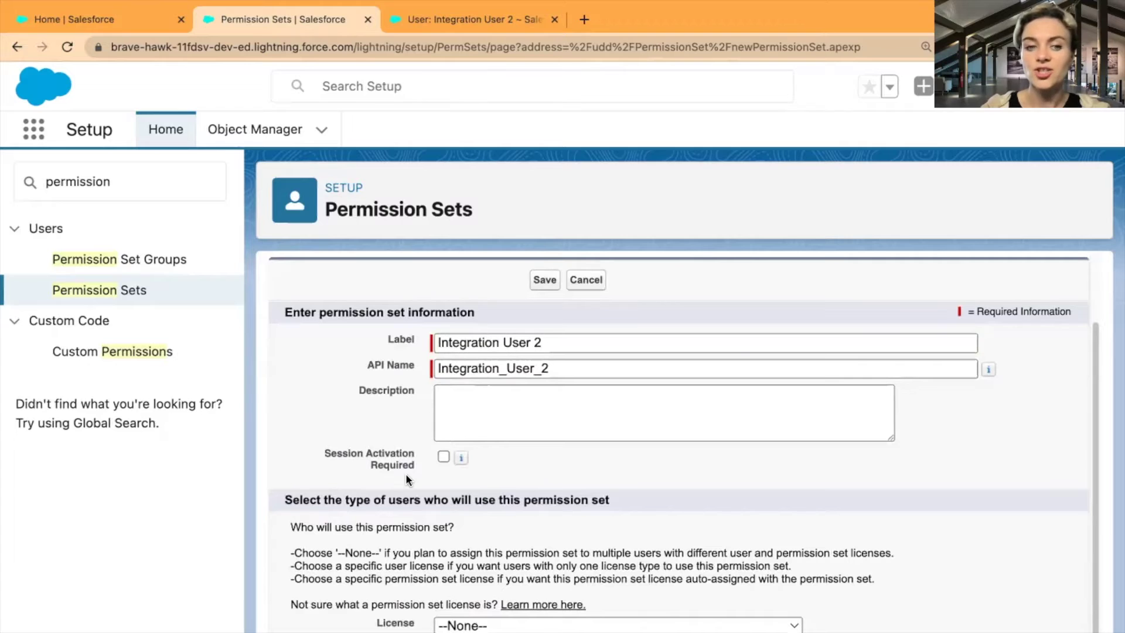
scroll(311, 627, down, 1)
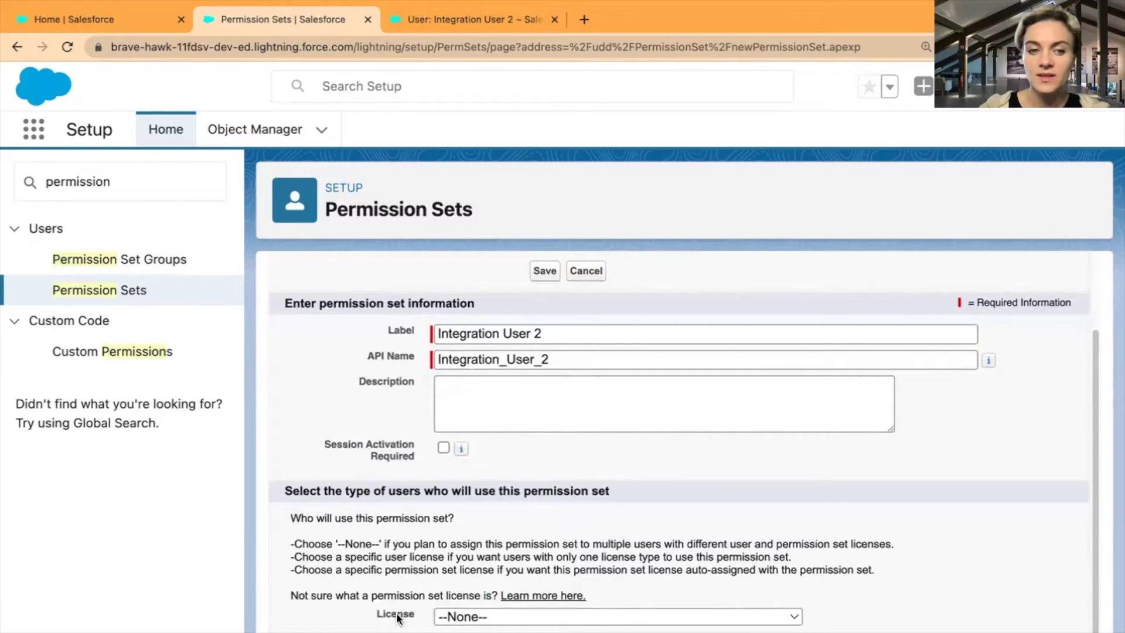
click(617, 620)
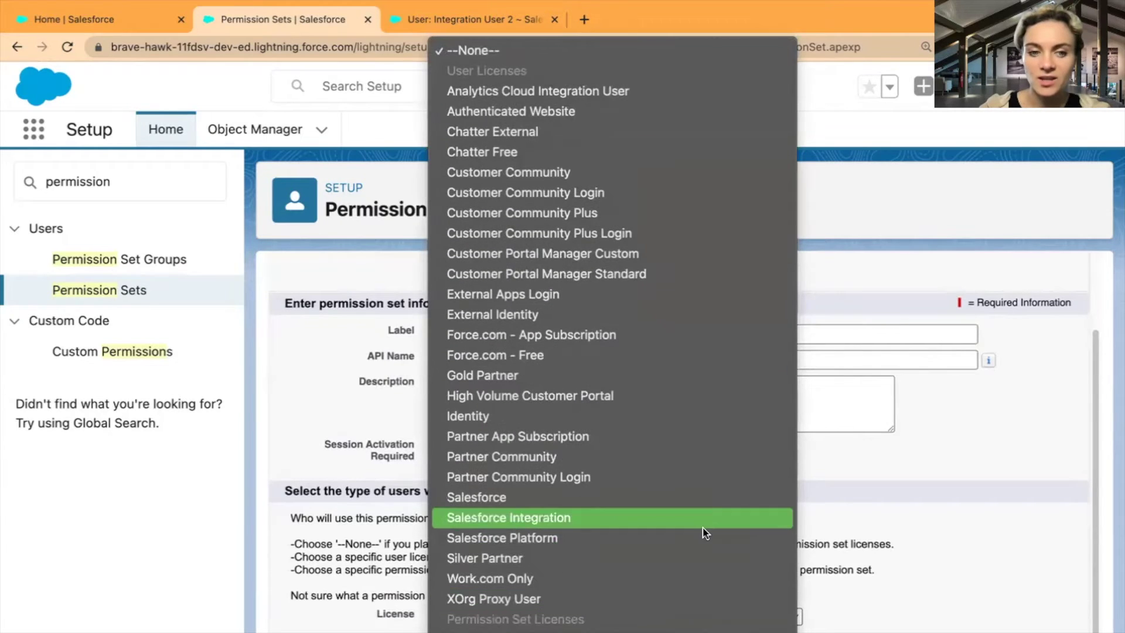
click(593, 519)
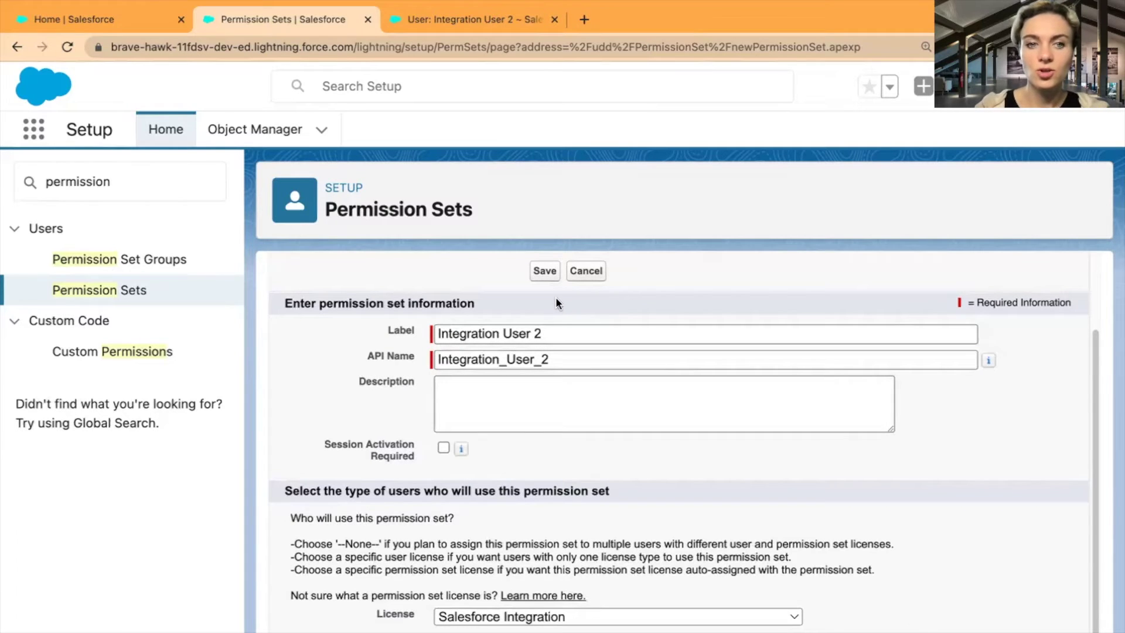
click(544, 272)
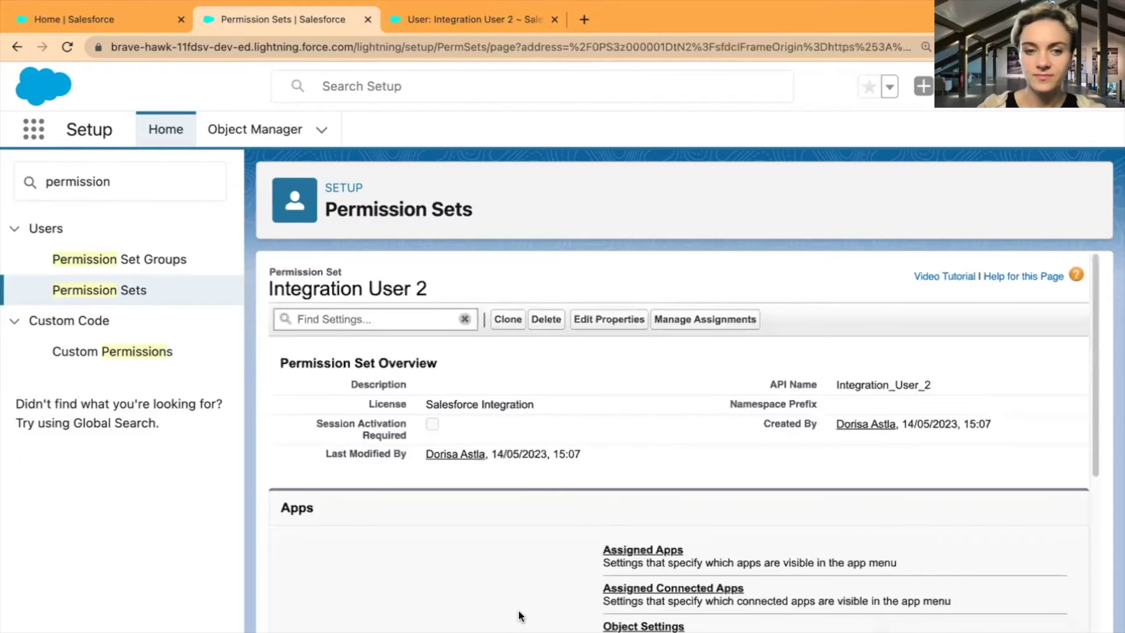
- Open the object settings of the Integration User 2 permission set and examine which objects offer permissions
scroll(516, 612, down, 1)
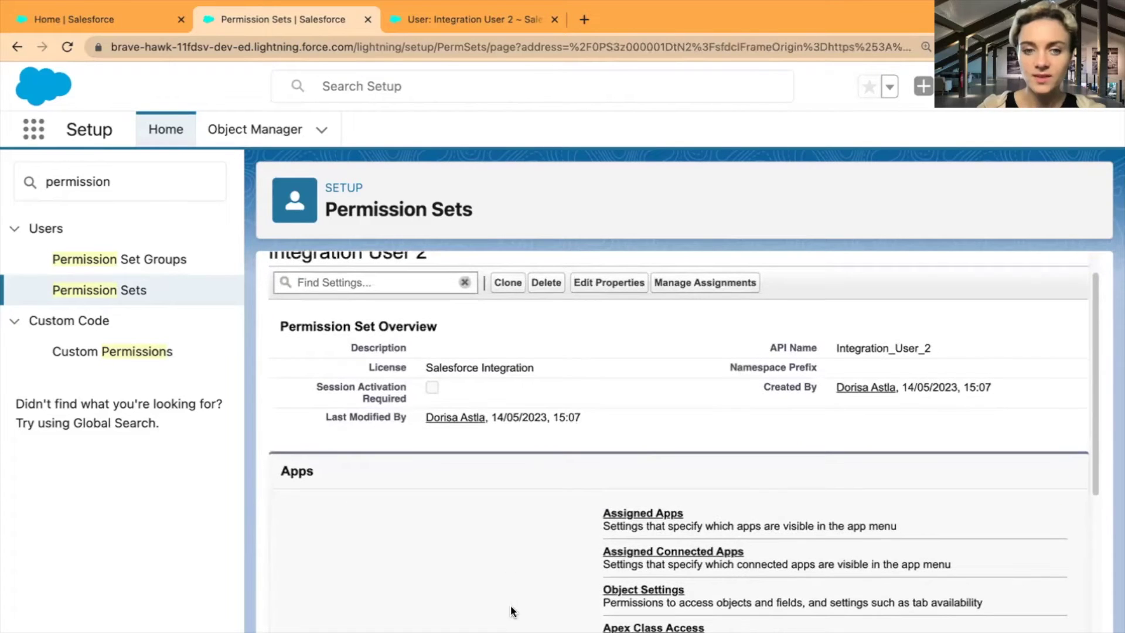
click(643, 593)
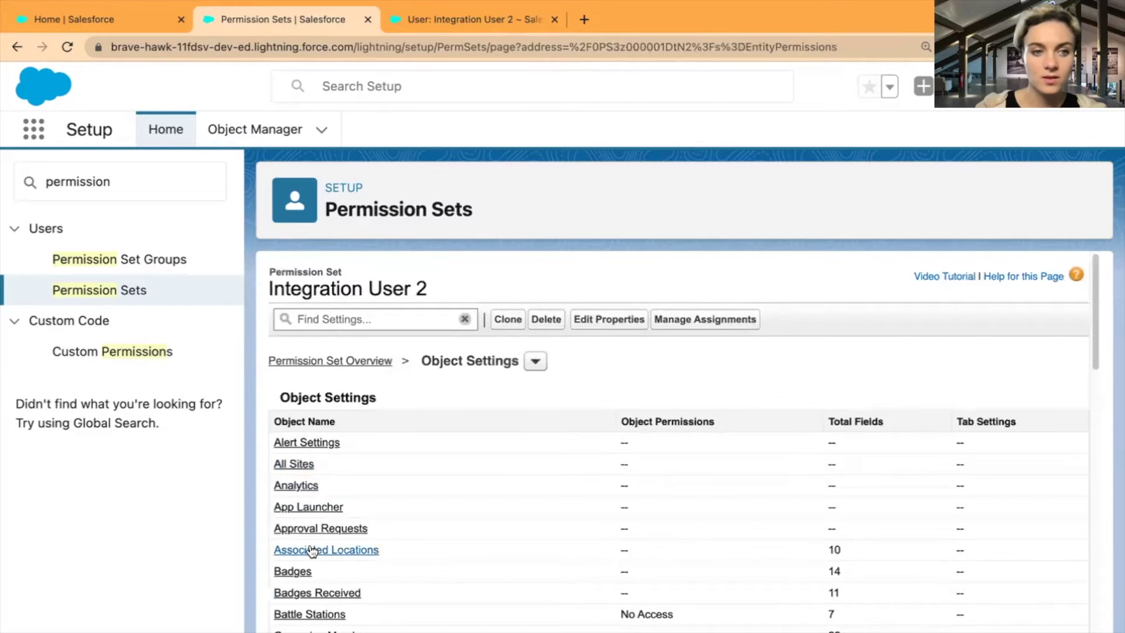
scroll(313, 551, down, 5)
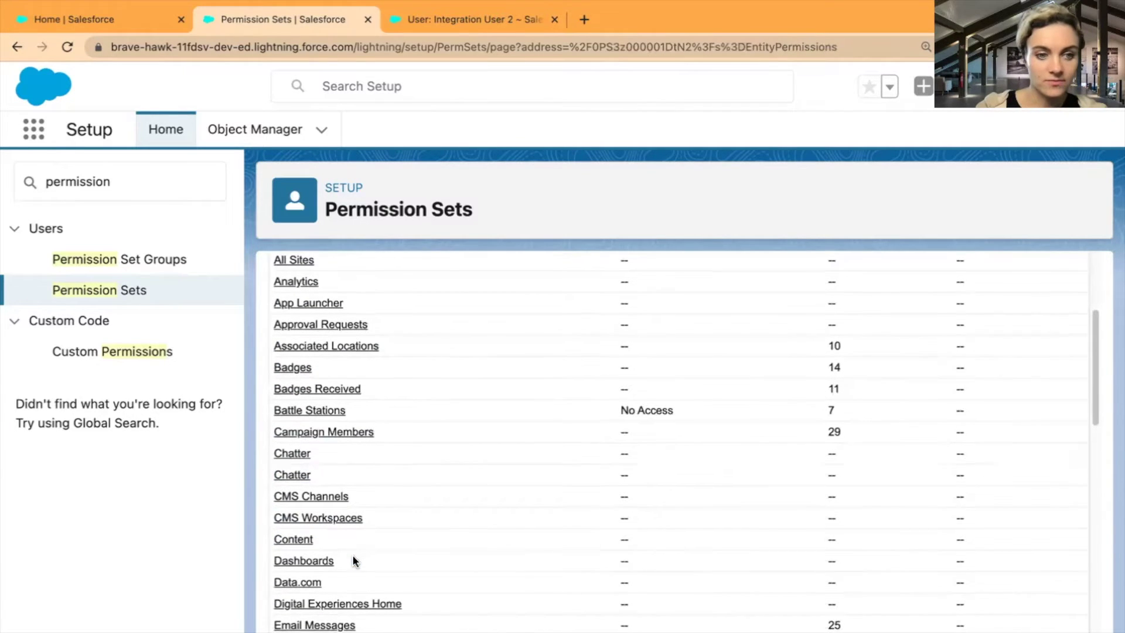
scroll(350, 586, up, 5)
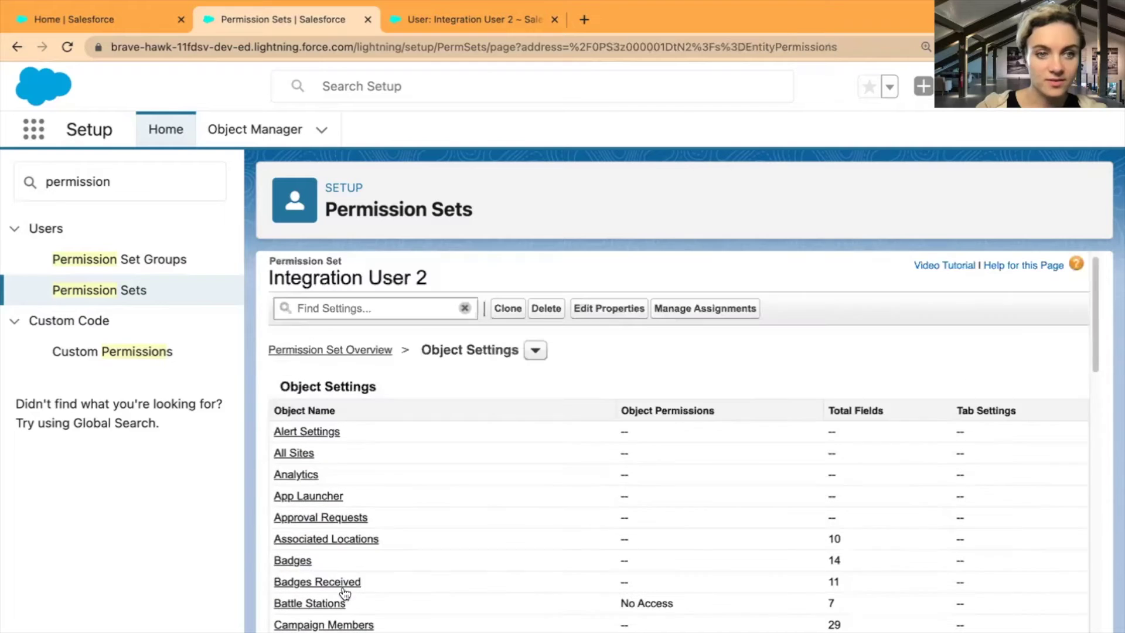
scroll(345, 595, down, 1)
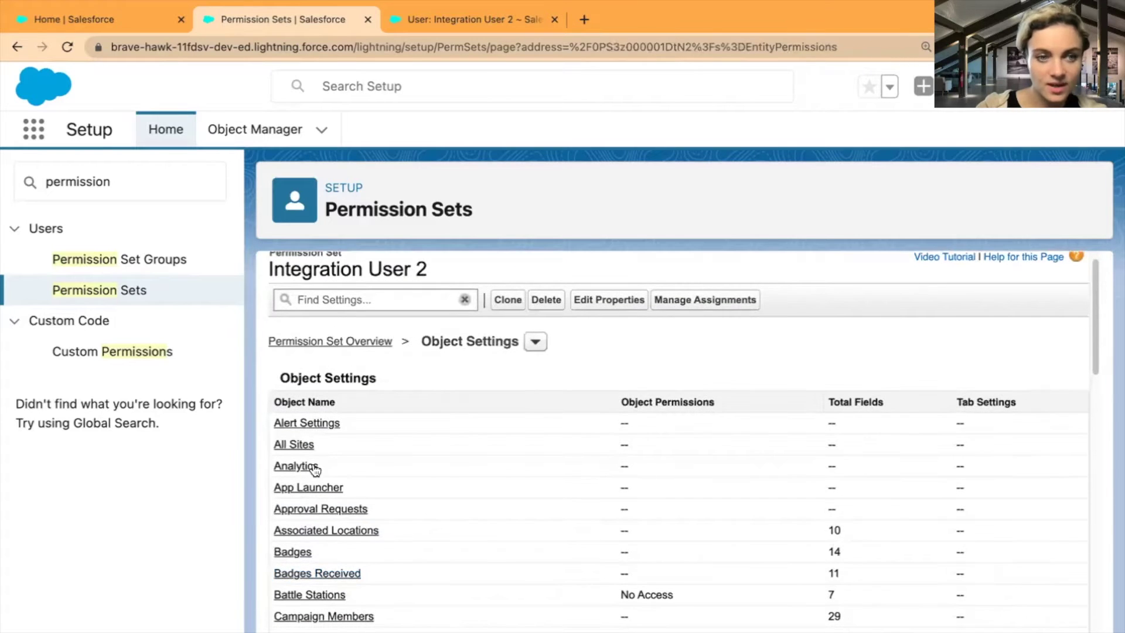
scroll(314, 464, down, 10)
scroll(674, 439, down, 8)
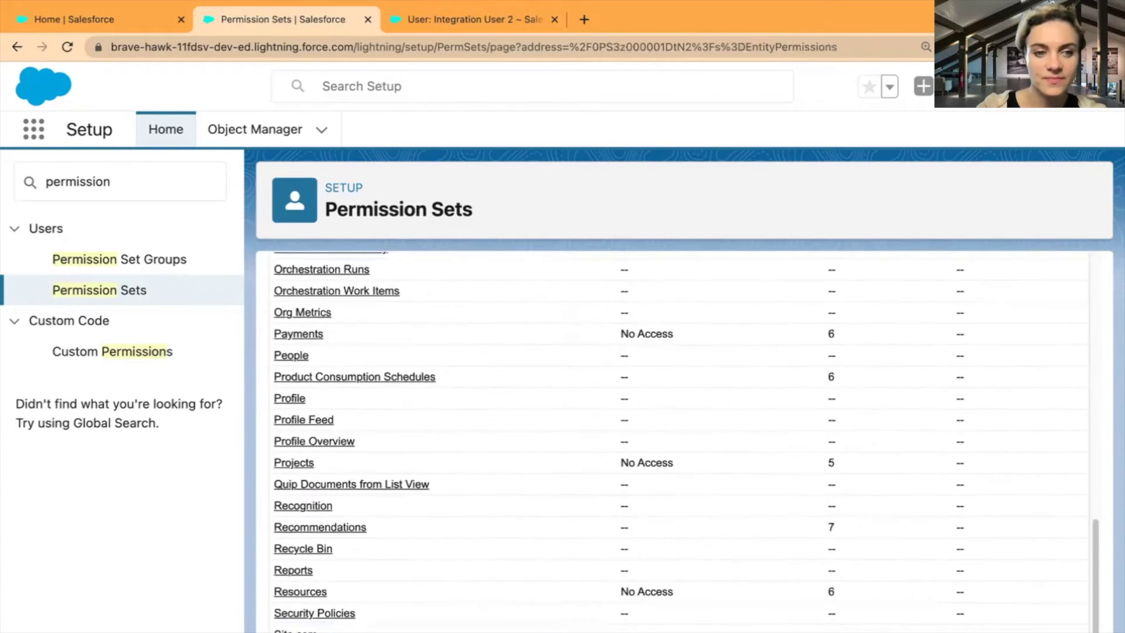
scroll(359, 629, up, 18)
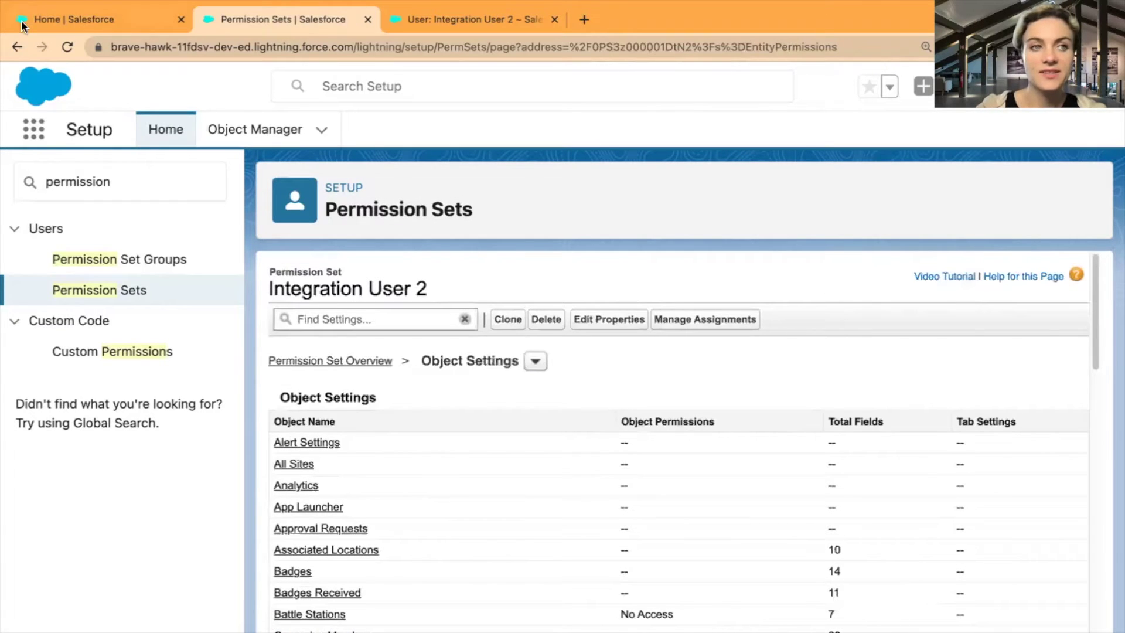
- Assign the Integration User 2 permission set to the user Integration User 2 without an expiration date, and finish the assignment summary
click(17, 47)
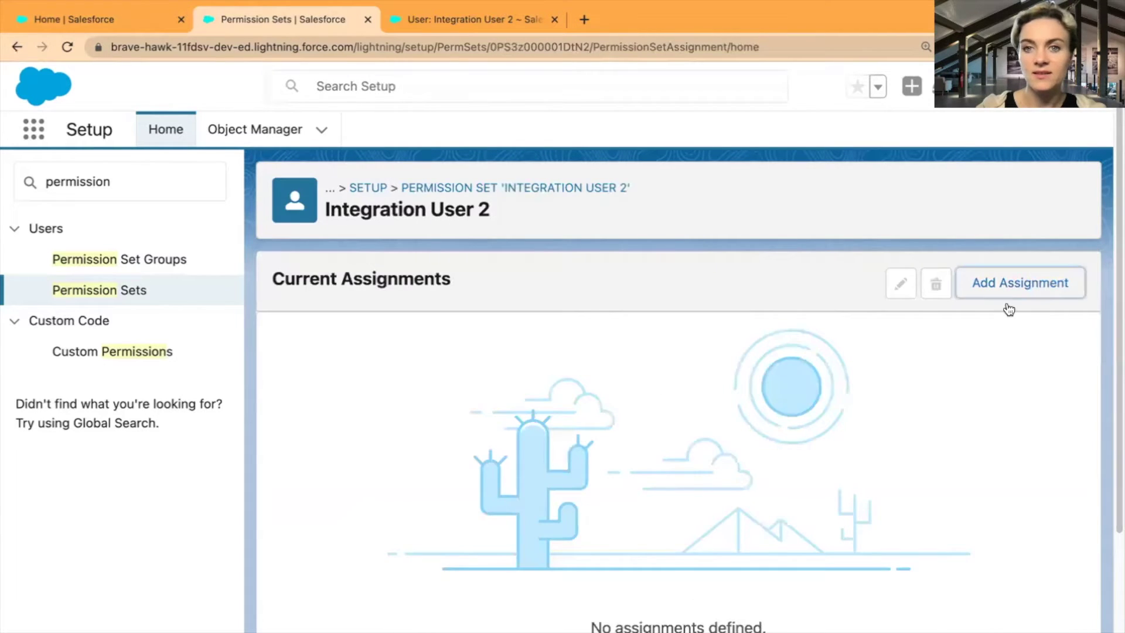
click(1008, 303)
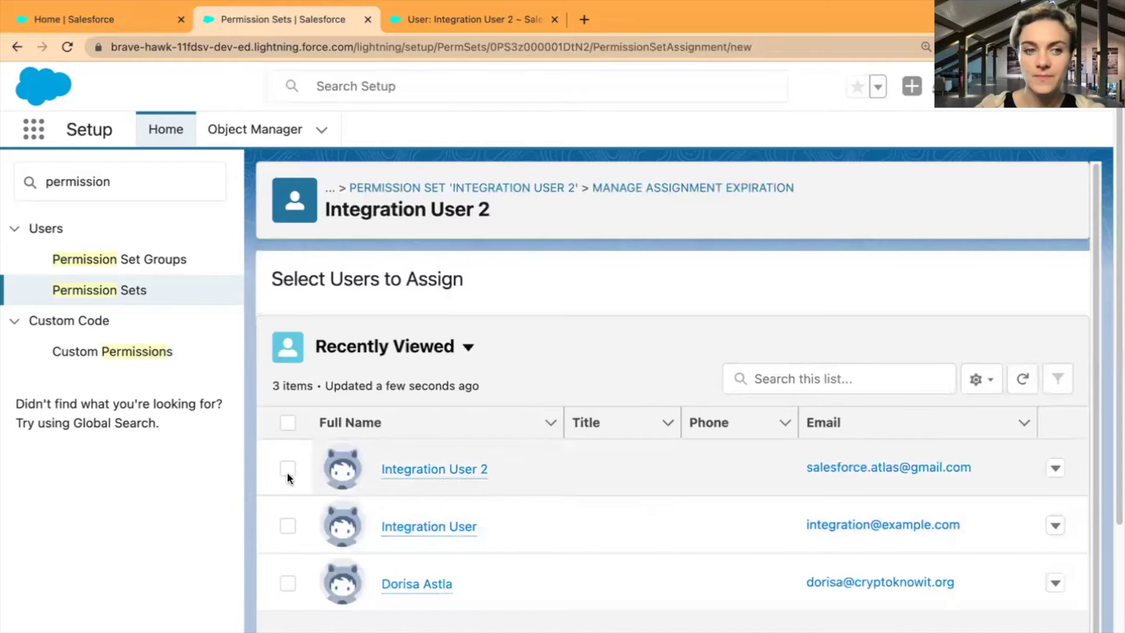
click(288, 468)
scroll(901, 613, down, 5)
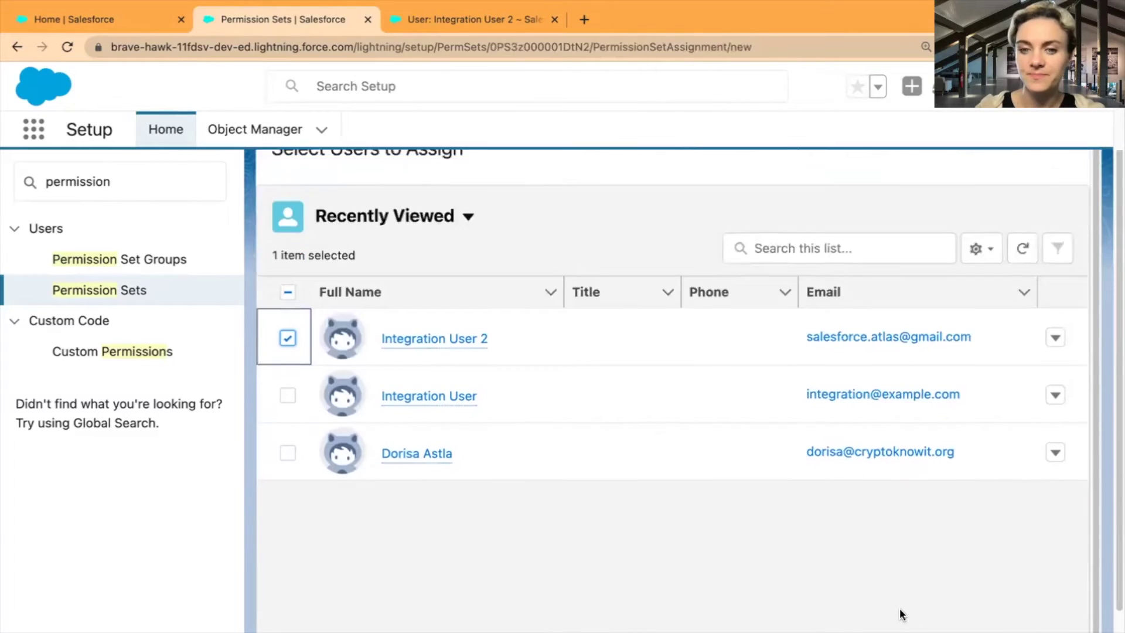
click(1052, 629)
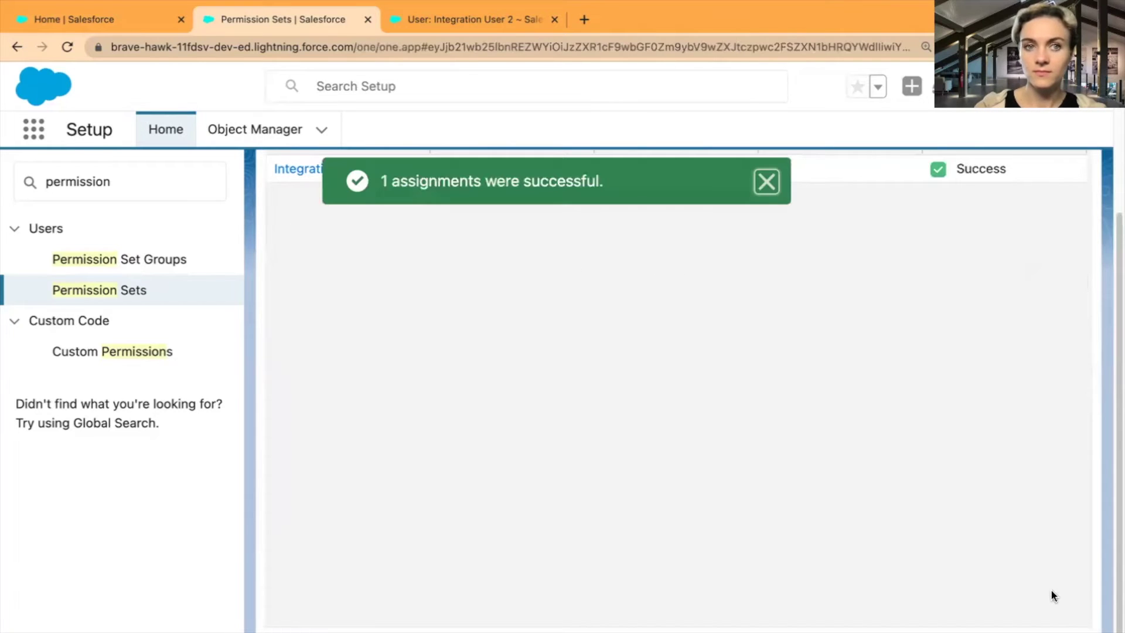
scroll(842, 575, up, 2)
scroll(843, 575, up, 1)
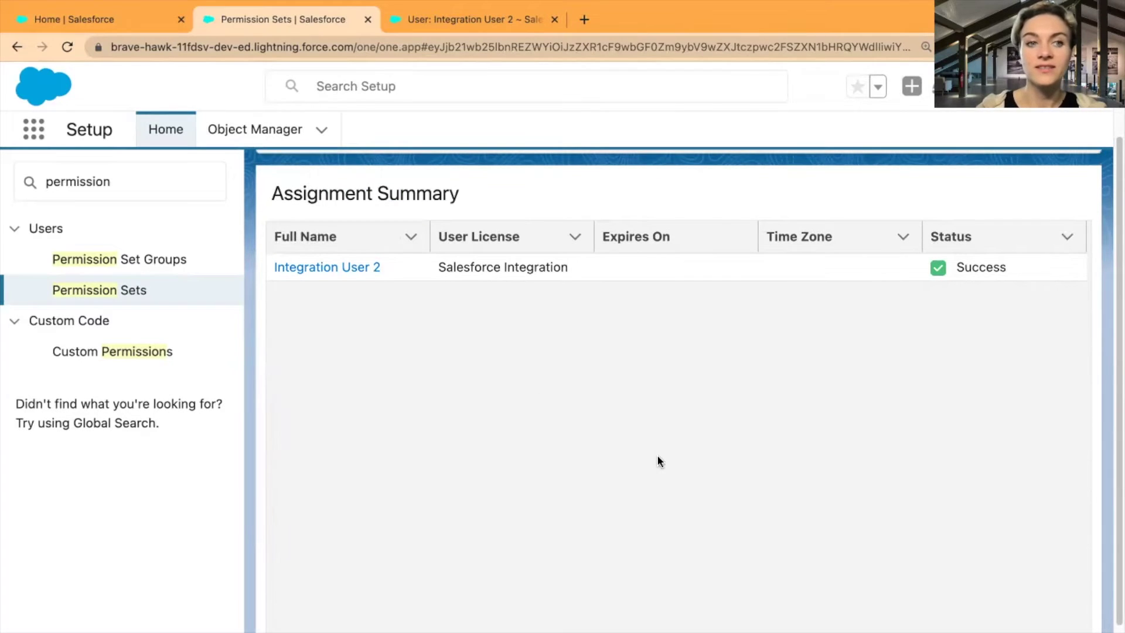
scroll(895, 544, down, 3)
click(1055, 631)
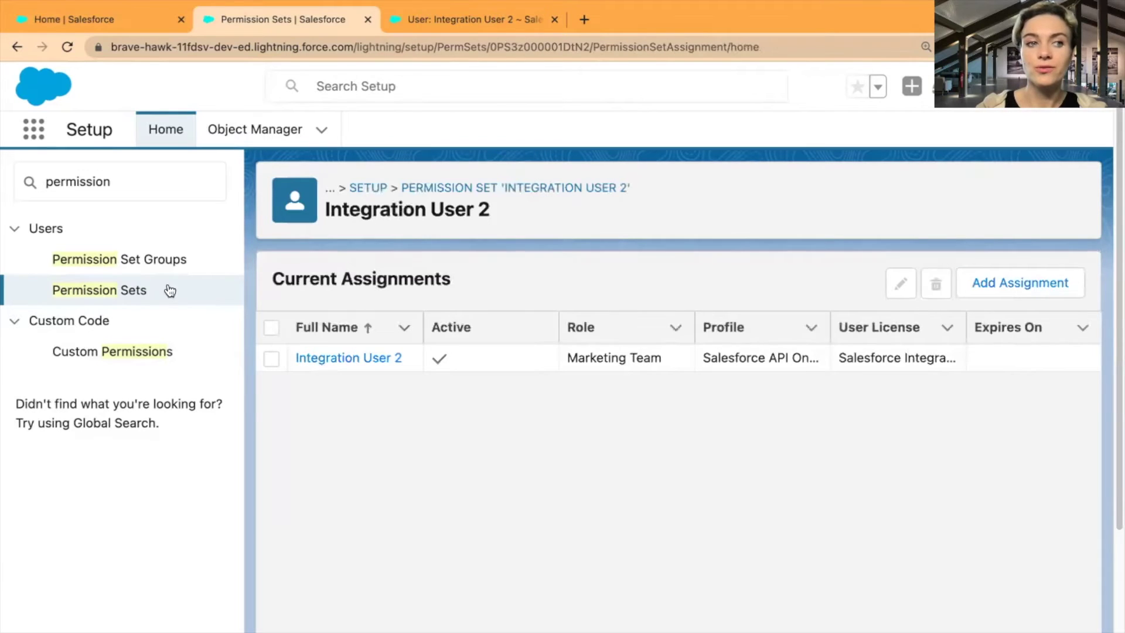
- Reopen the Integration User 2 permission set from the permission sets list and view its object settings
click(96, 287)
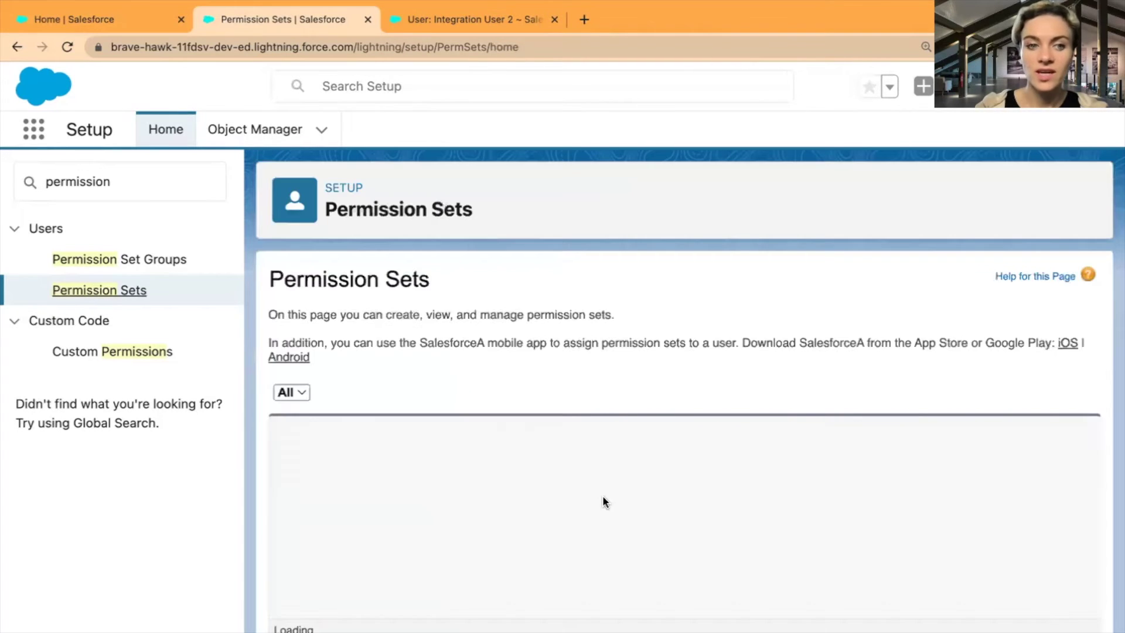
scroll(600, 549, down, 2)
scroll(599, 547, down, 1)
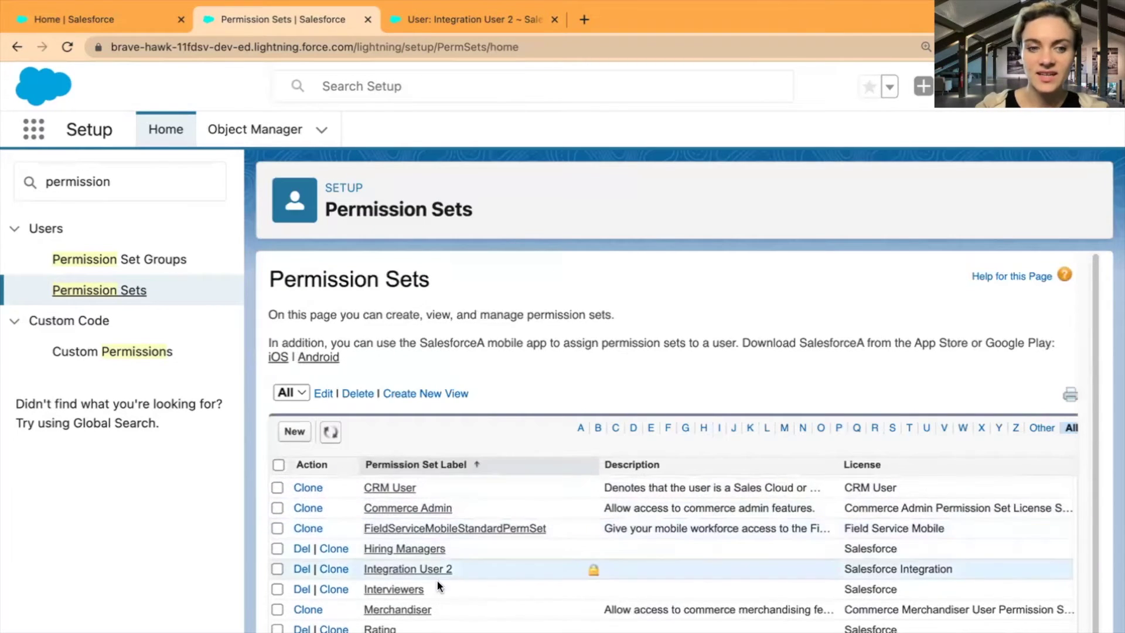
click(411, 566)
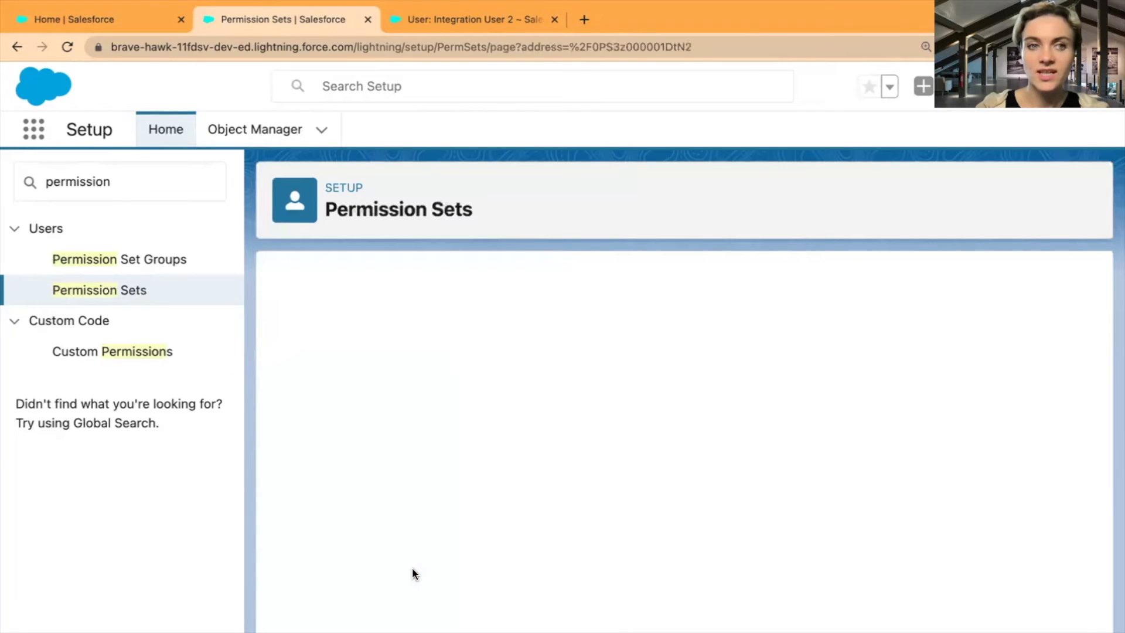
scroll(554, 582, down, 3)
scroll(553, 581, down, 1)
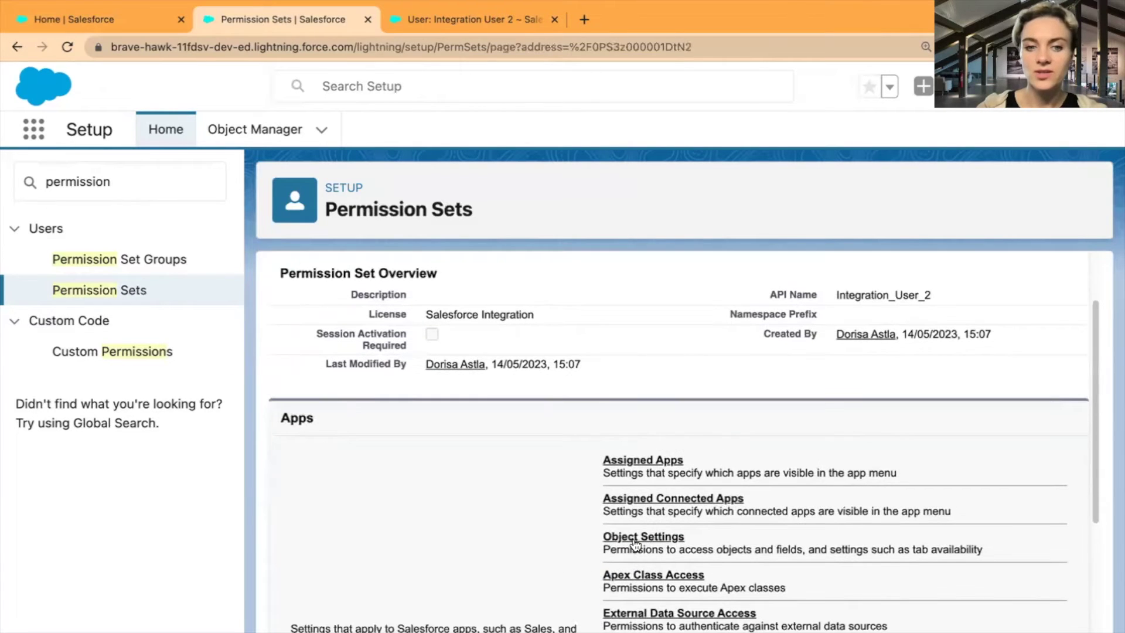
click(630, 535)
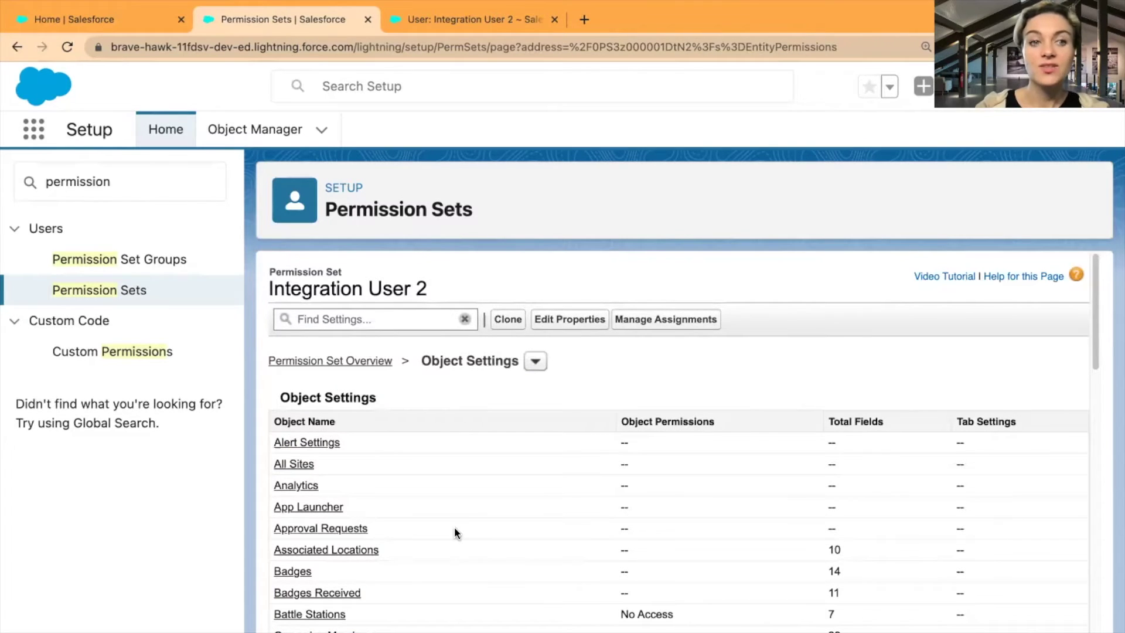
- Create and save a new permission set labelled Integration User 2 - Object Access, with --None-- as its license
click(98, 291)
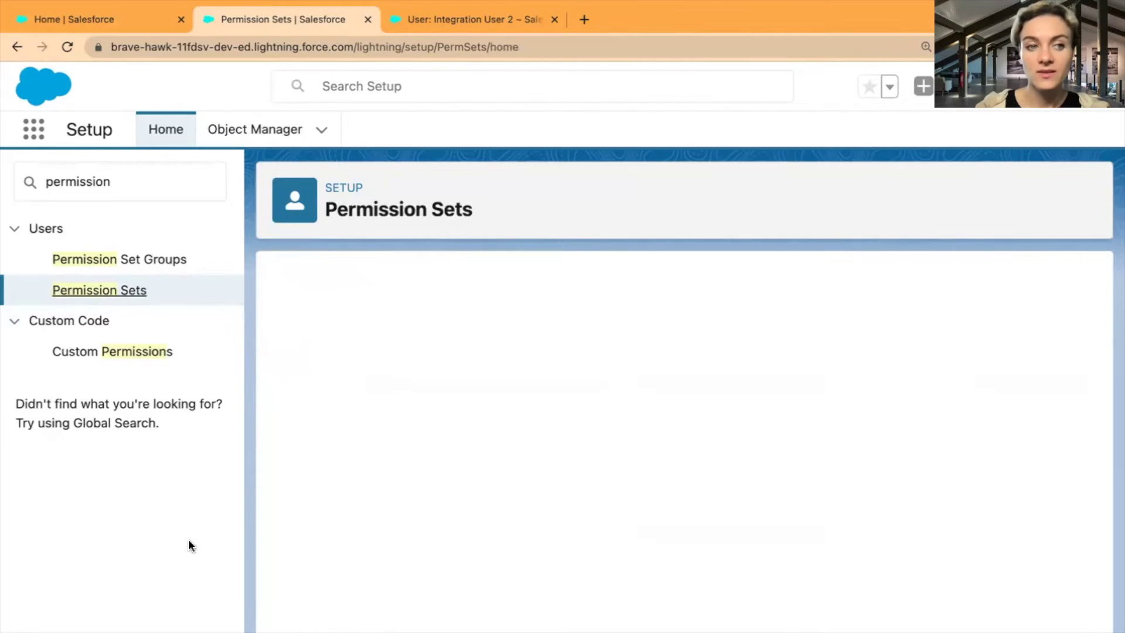
click(293, 432)
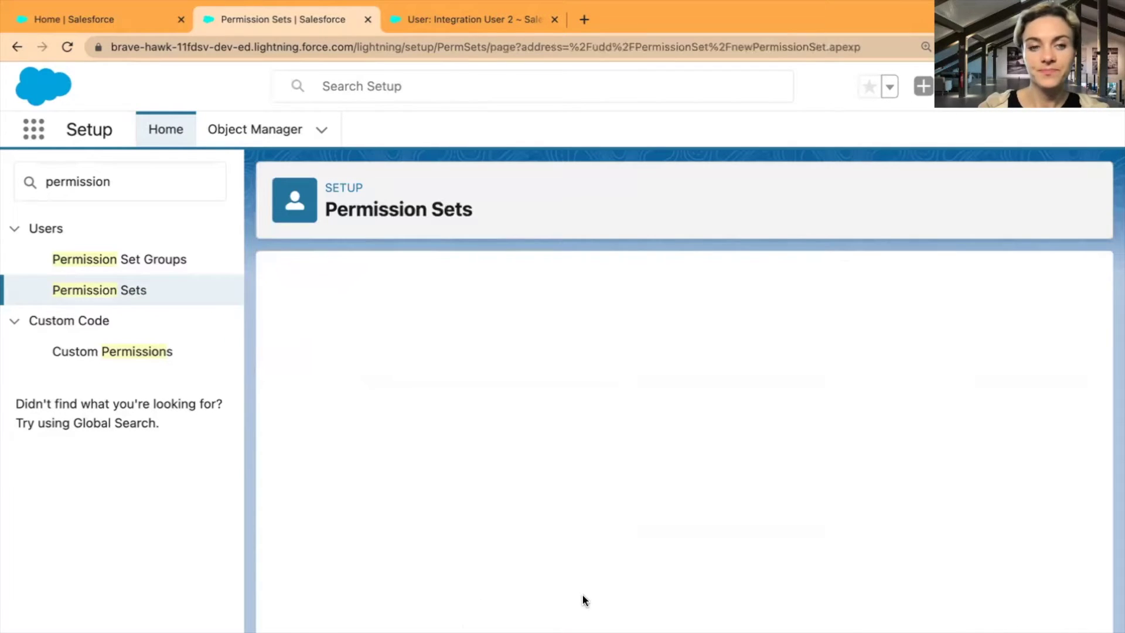
click(472, 427)
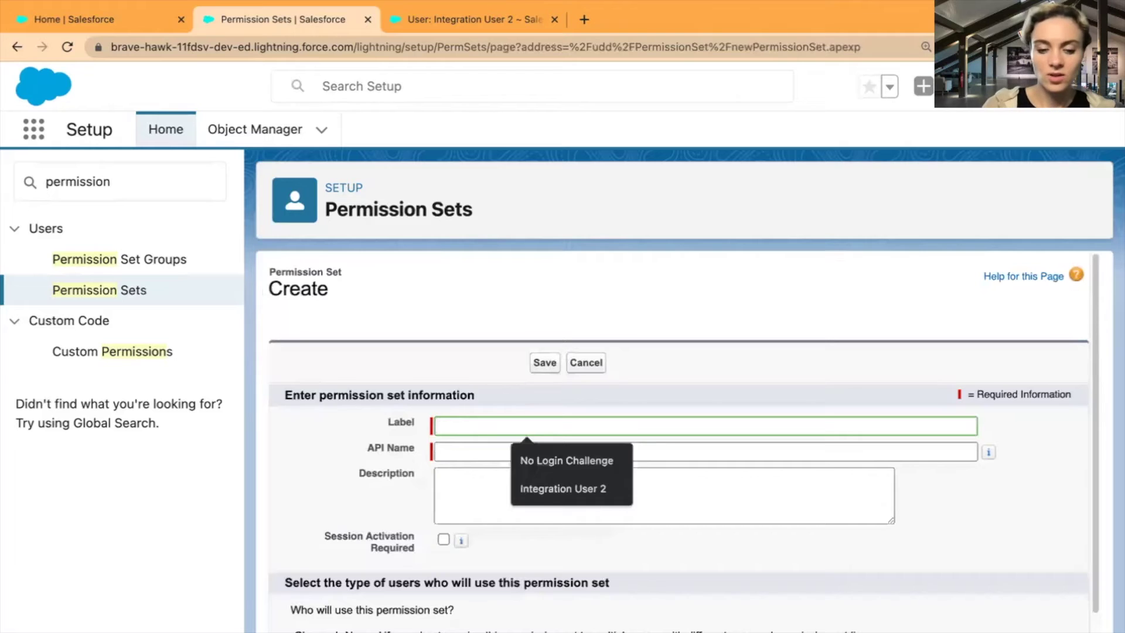
text(Integration User 2)
click(536, 466)
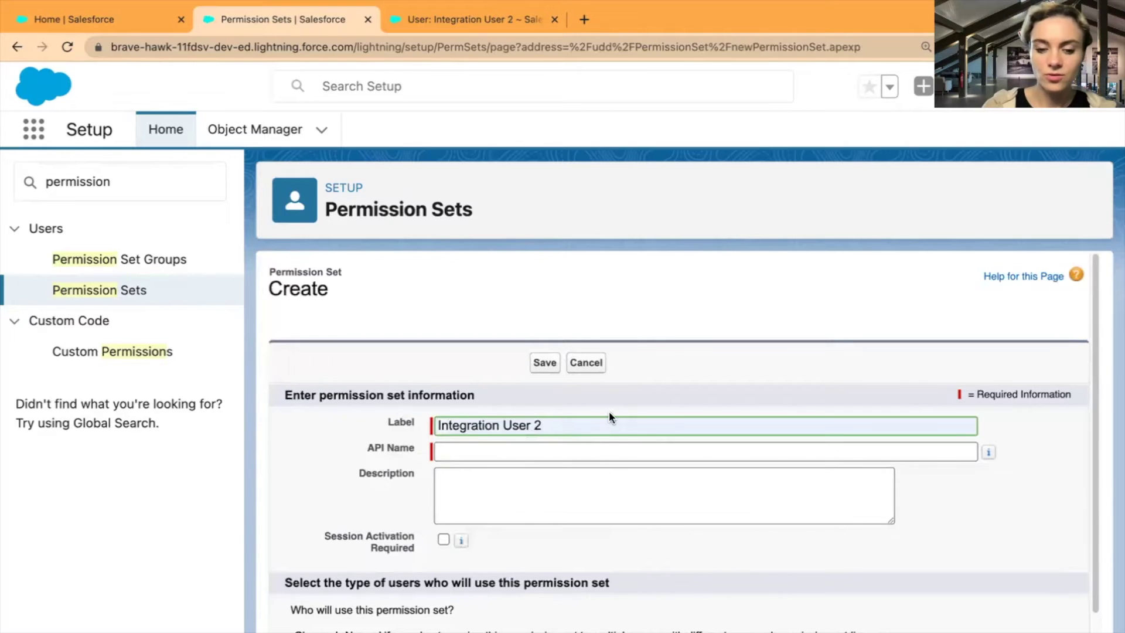
text(- Object Access)
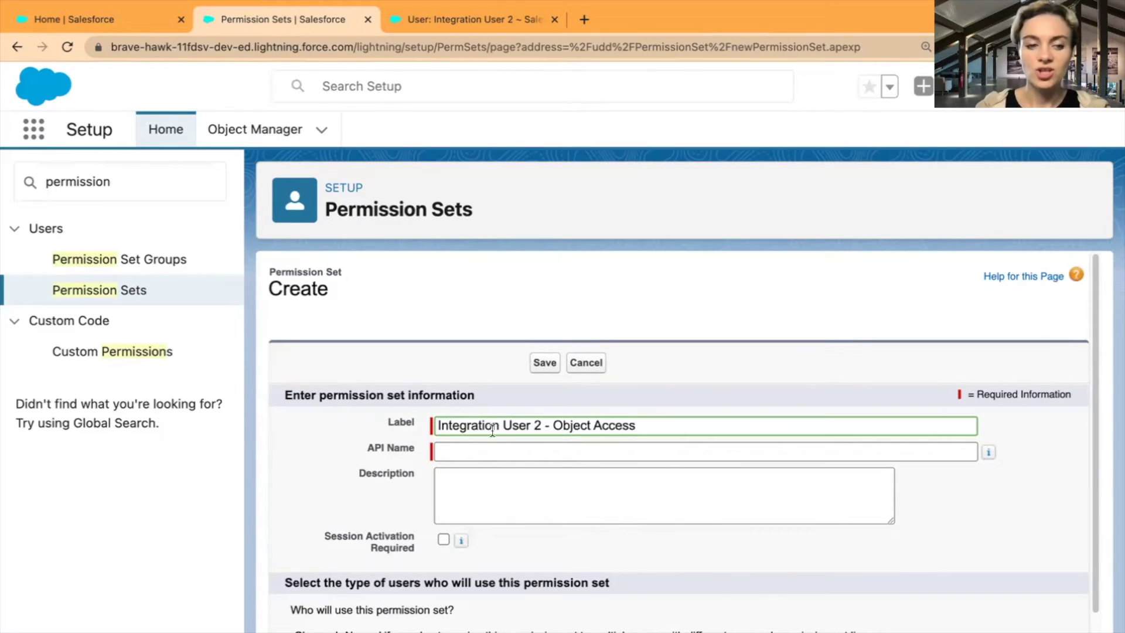
click(332, 451)
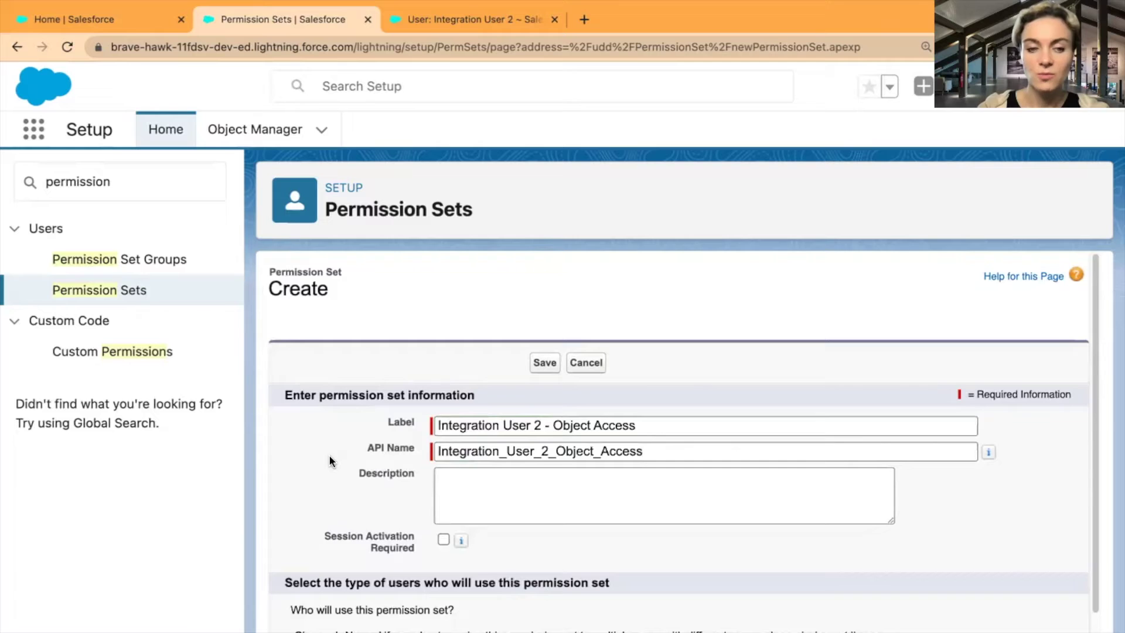
scroll(332, 452, down, 2)
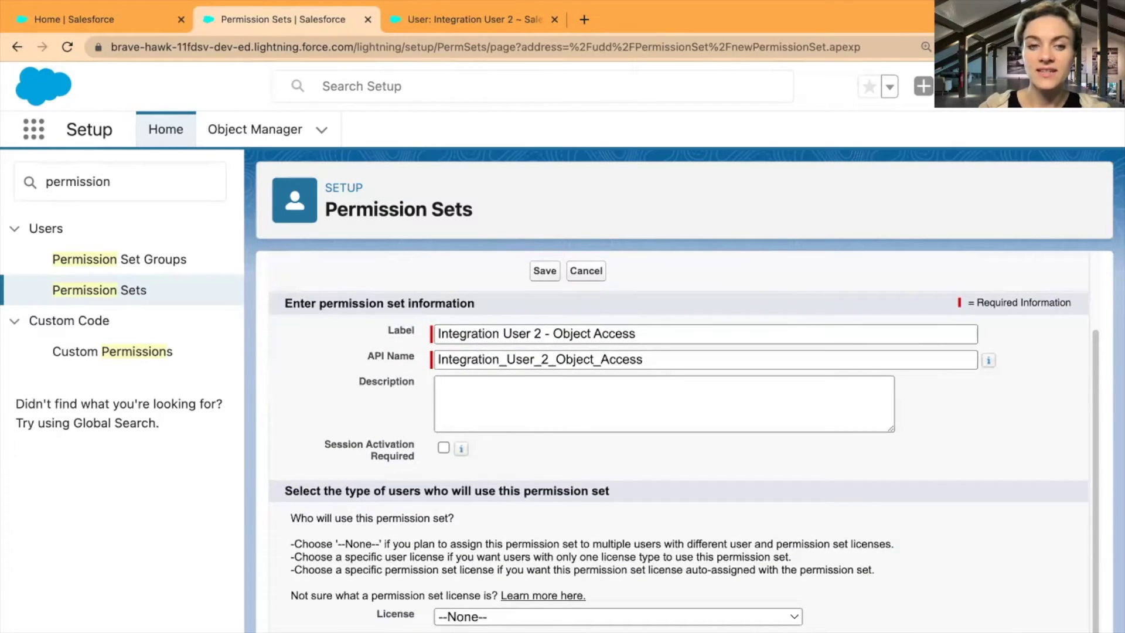
click(545, 273)
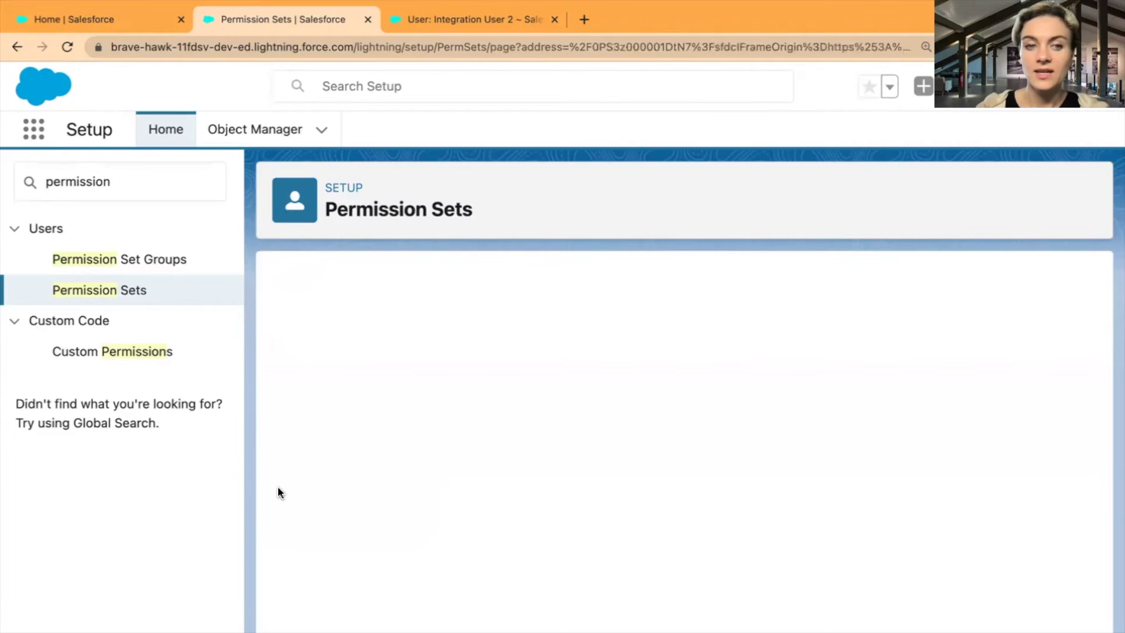
- Open the object settings of the Integration User 2 - Object Access permission set and examine which objects offer permissions
scroll(527, 603, down, 2)
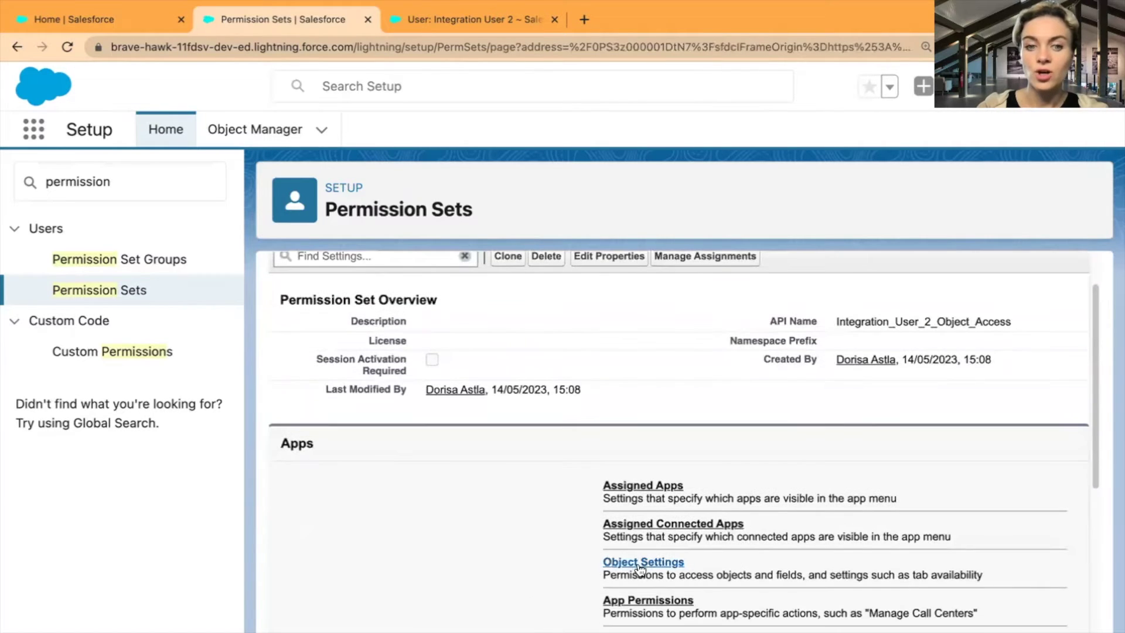
click(642, 564)
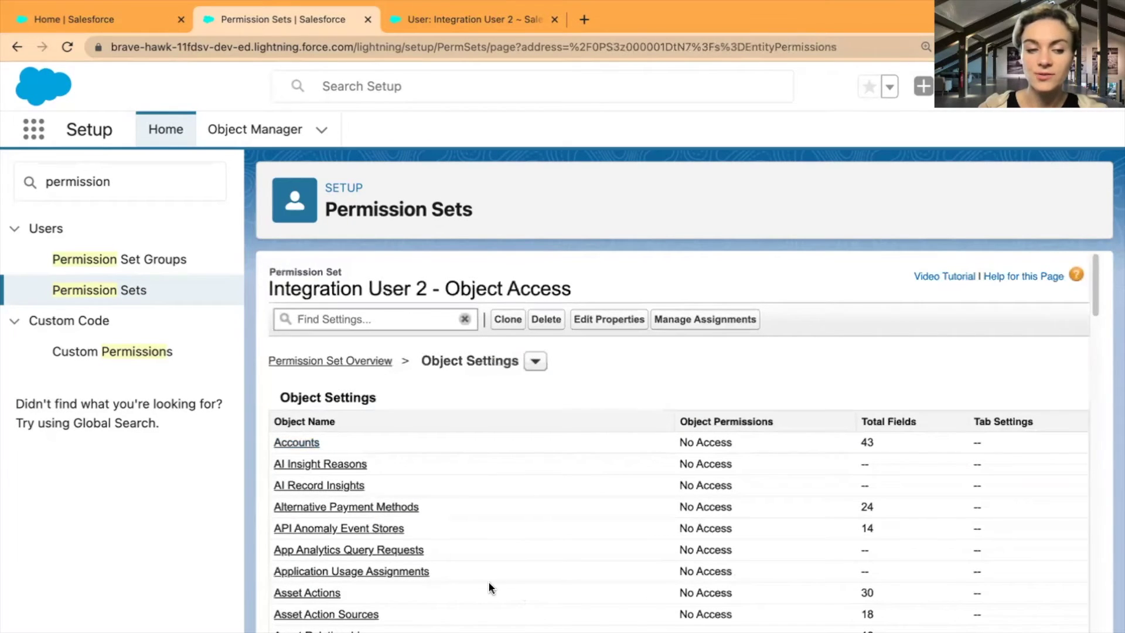
scroll(477, 582, down, 5)
scroll(477, 577, down, 2)
scroll(296, 524, down, 1)
scroll(540, 560, up, 1)
scroll(424, 445, up, 7)
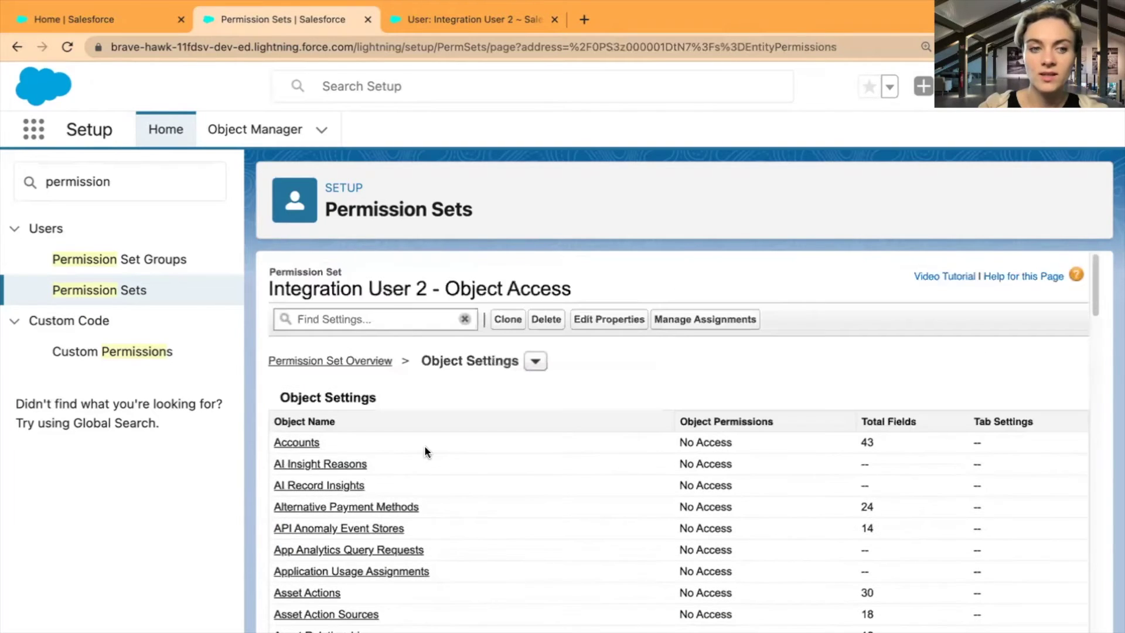
- For Accounts, assign the Family, Swimming Instructor and Swimming Pool record types and enable the Read, Create and Edit object permissions
click(295, 442)
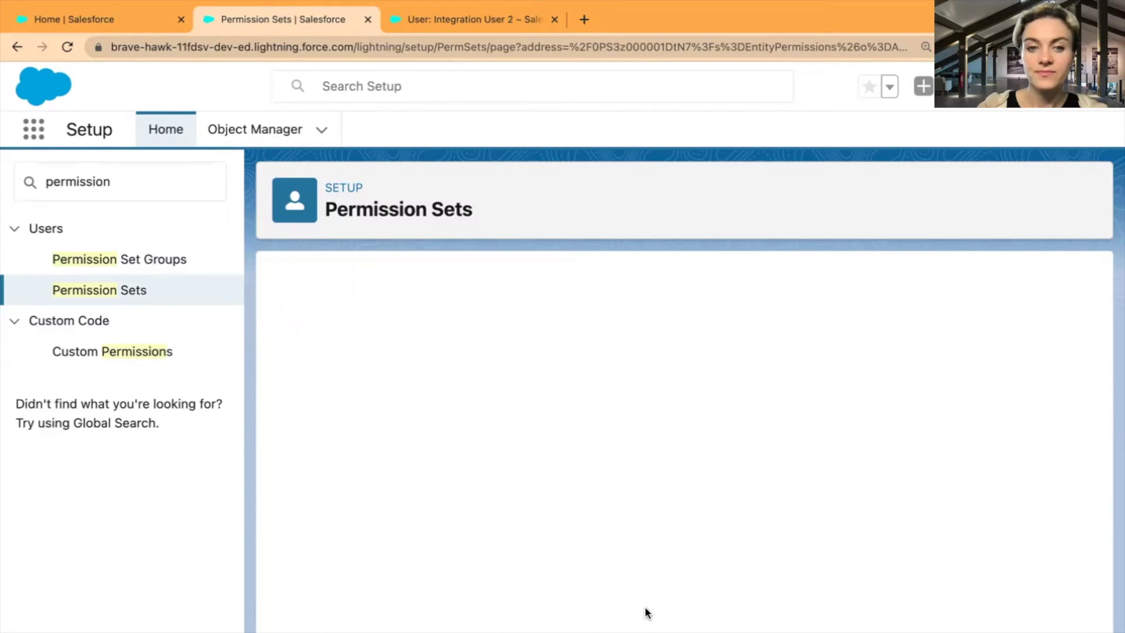
scroll(650, 582, down, 2)
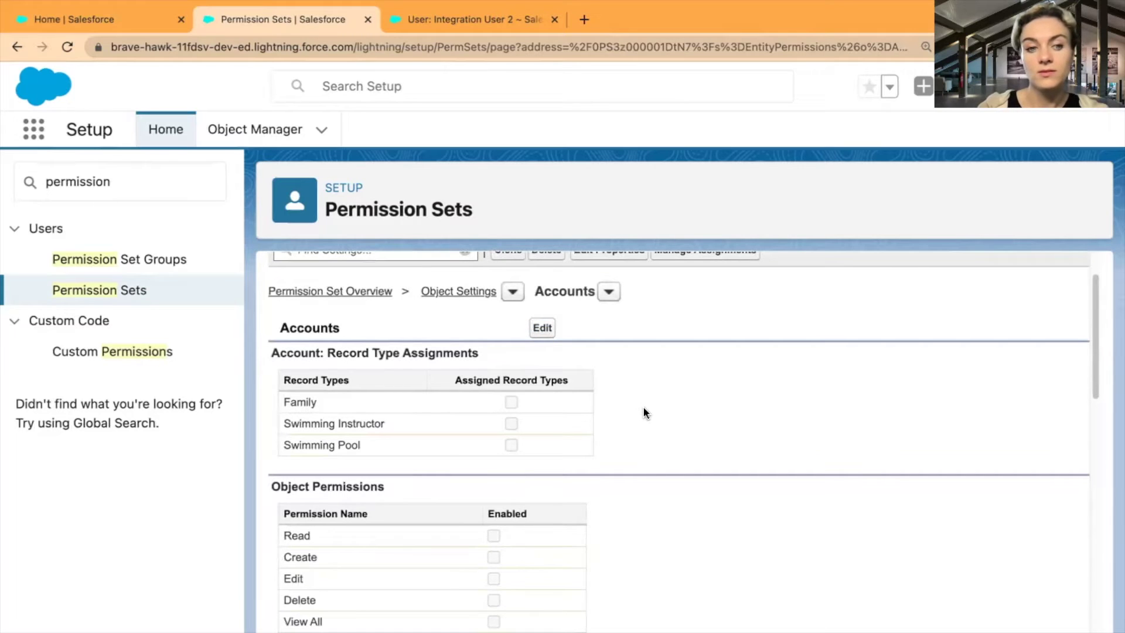
click(542, 327)
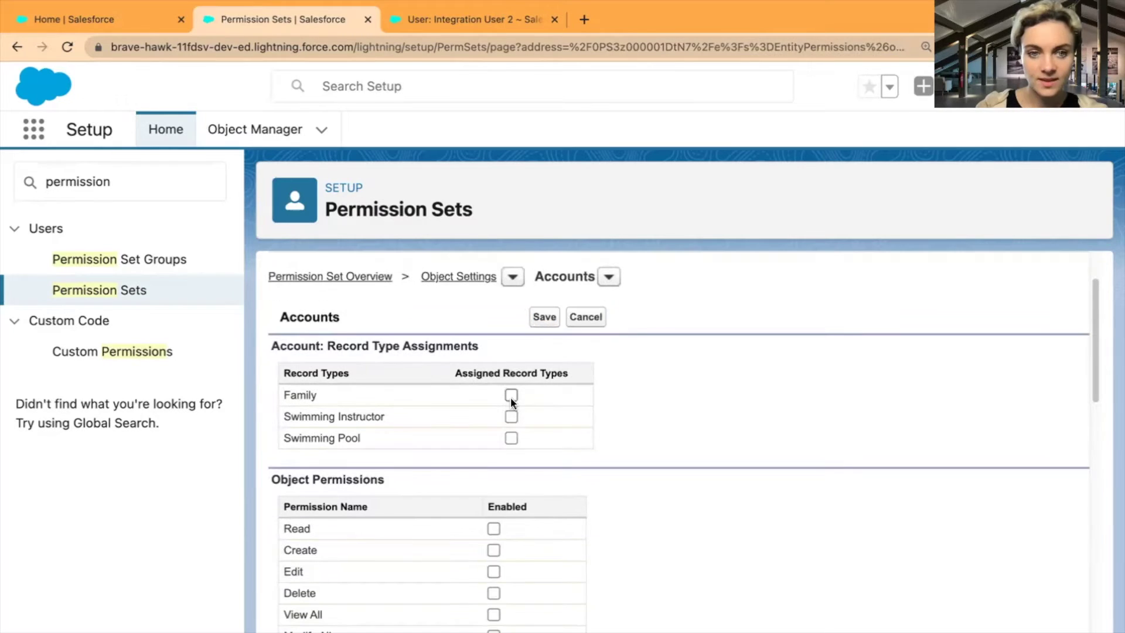
scroll(642, 487, down, 3)
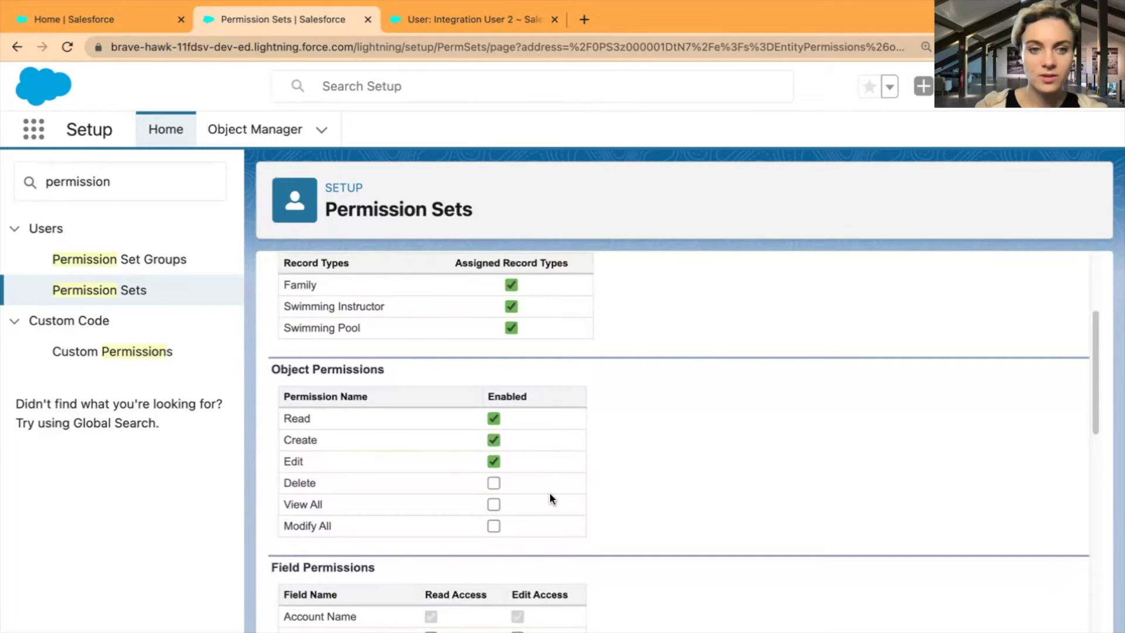
scroll(516, 469, down, 3)
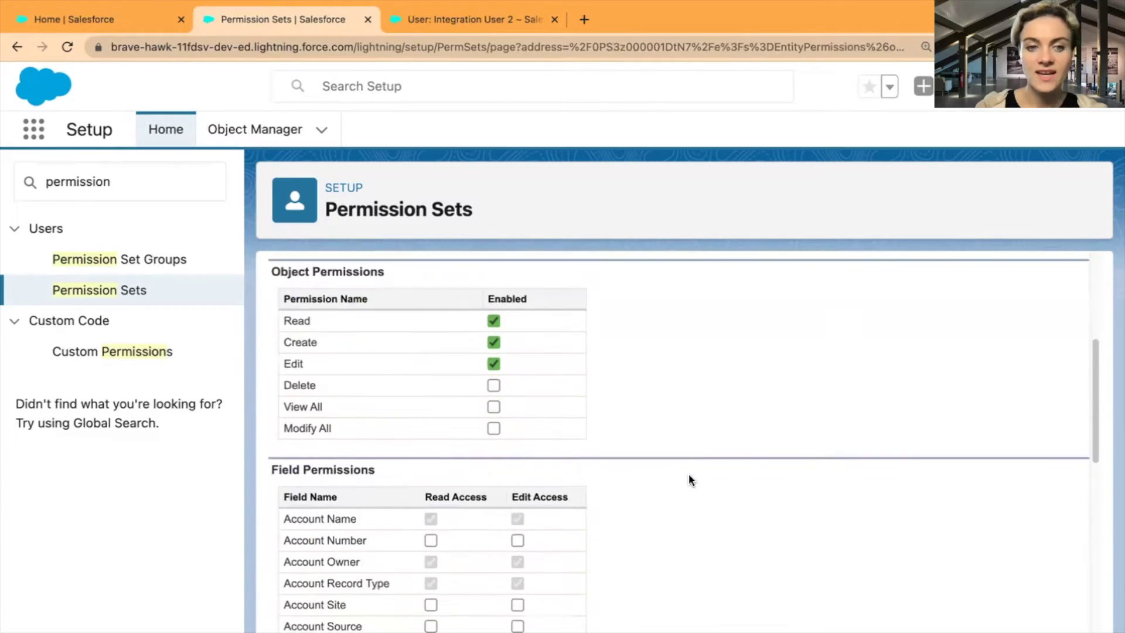
- Grant read and edit access to Account Number, Account Site, Account Source, Active, Annual Revenue and Billing Address, and save the Accounts permissions
scroll(689, 475, down, 4)
click(431, 537)
click(431, 494)
click(430, 472)
click(430, 408)
scroll(431, 554, down, 1)
click(430, 512)
scroll(469, 451, up, 1)
click(516, 382)
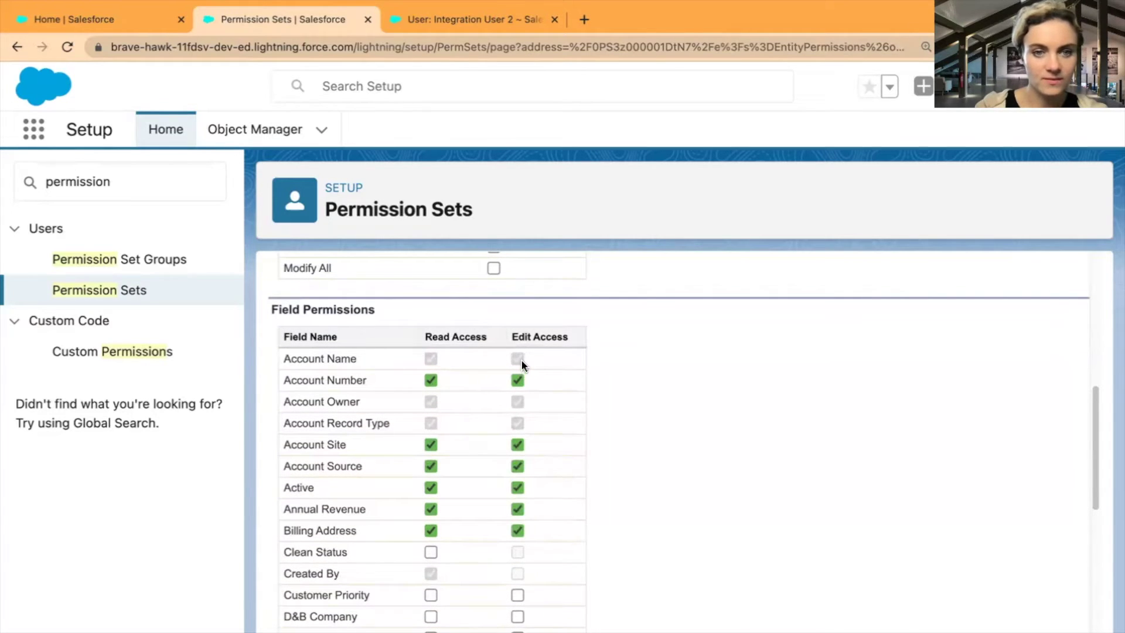
scroll(609, 502, down, 3)
scroll(574, 521, up, 10)
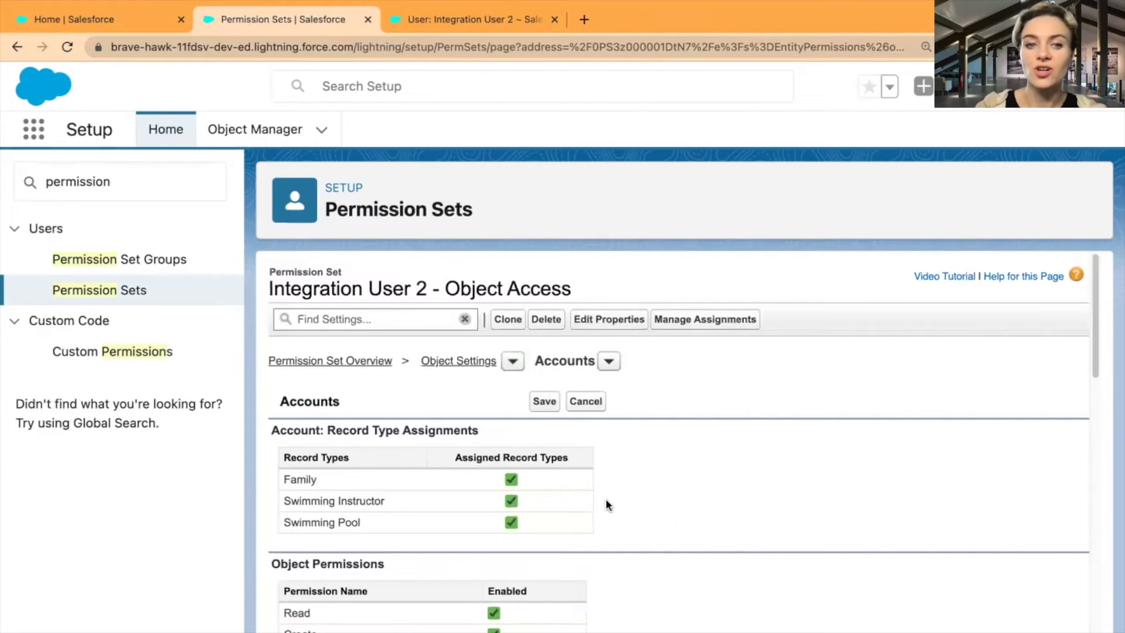
click(543, 403)
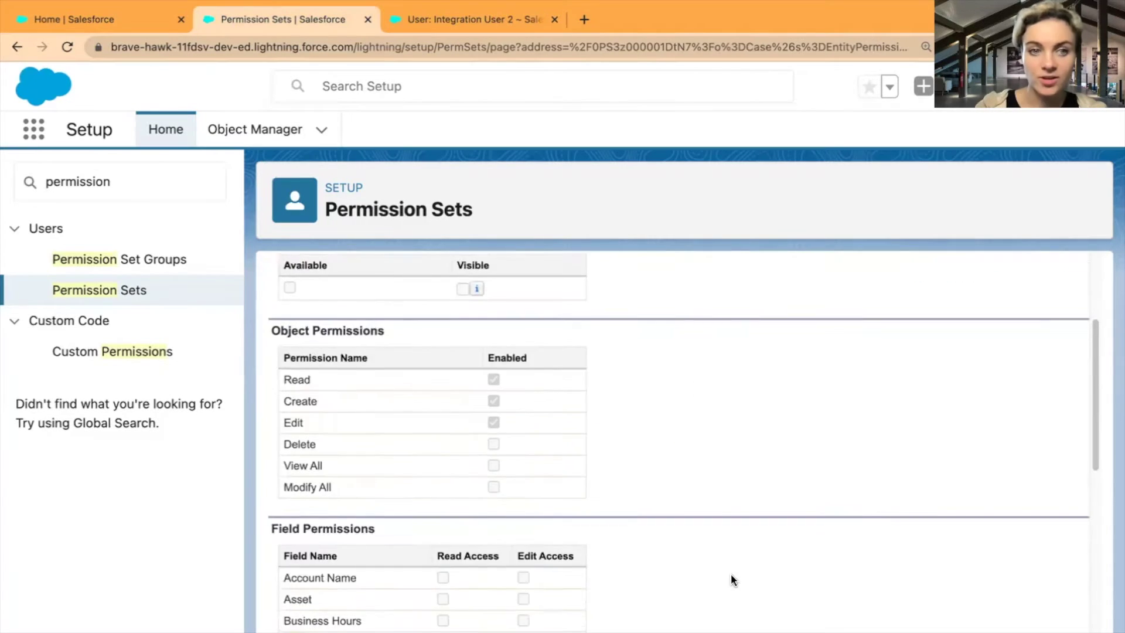
- Review the Cases tab settings and object permissions in the Integration User 2 - Object Access permission set
scroll(730, 574, up, 2)
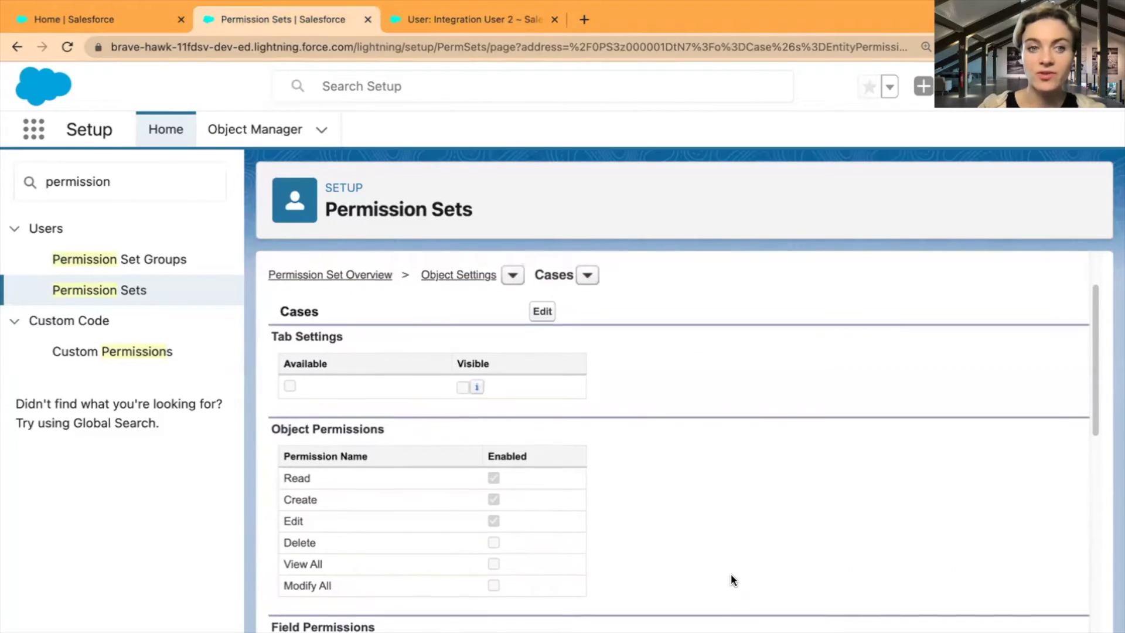
scroll(731, 575, up, 1)
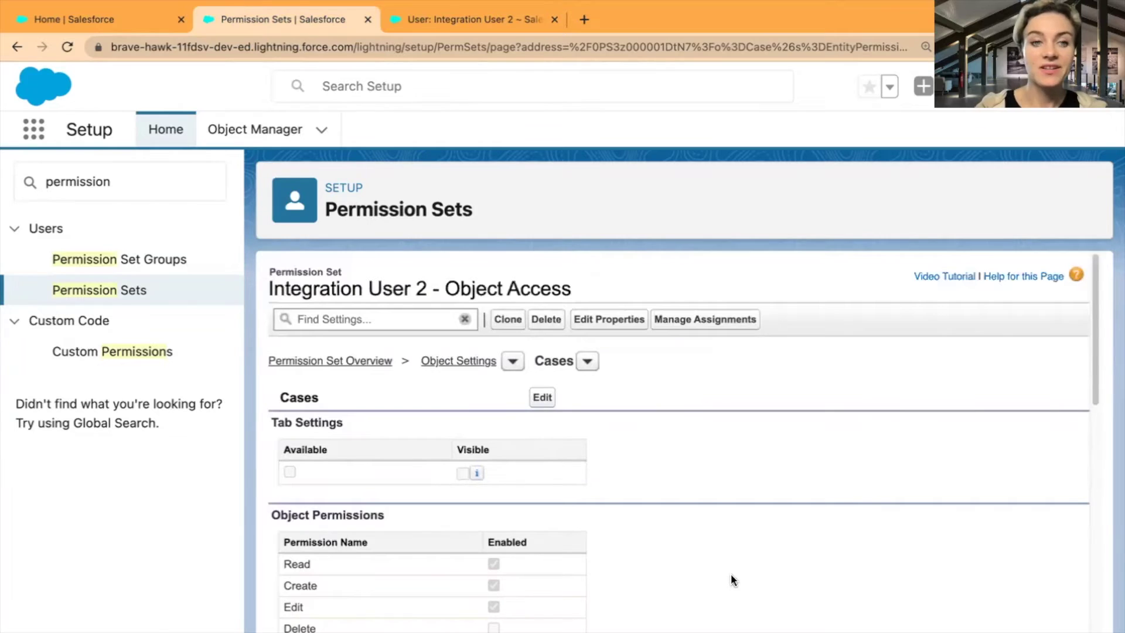
- Find App Manager in Setup by searching for "app ma" and start a new connected app
click(31, 187)
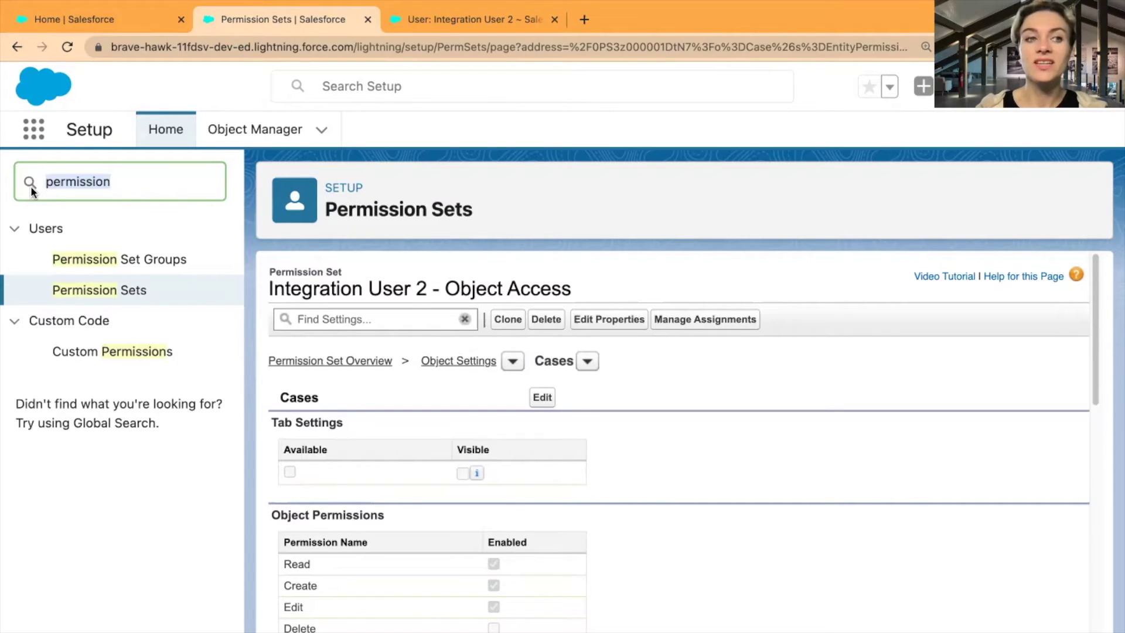
drag(151, 181, 50, 186)
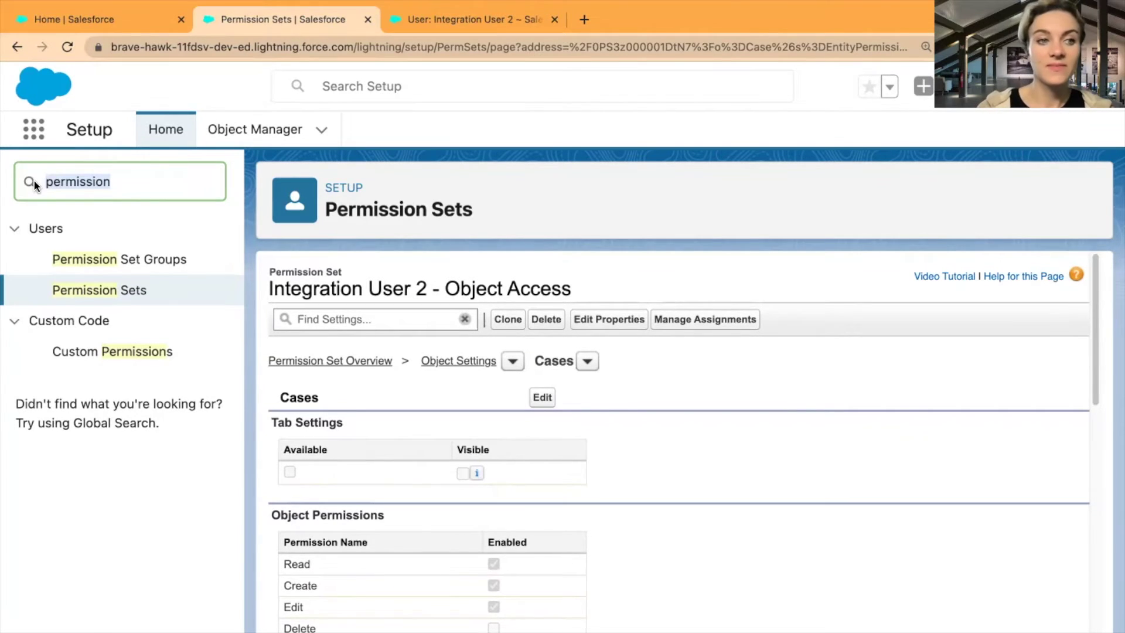
key(BackSpace)
text(app ma)
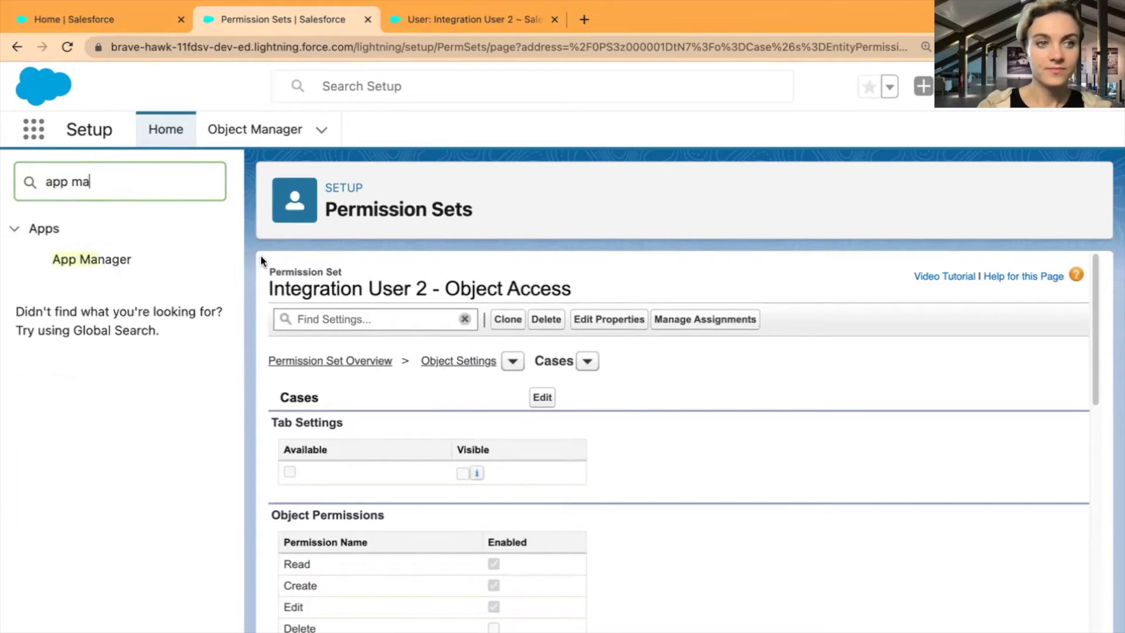
click(78, 260)
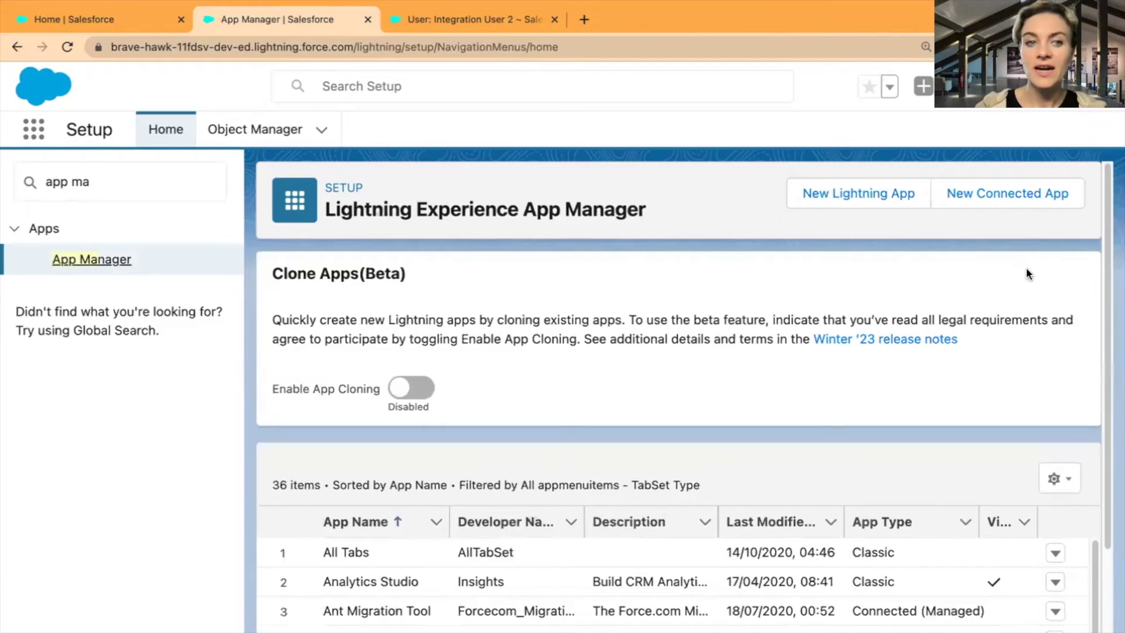
click(1005, 196)
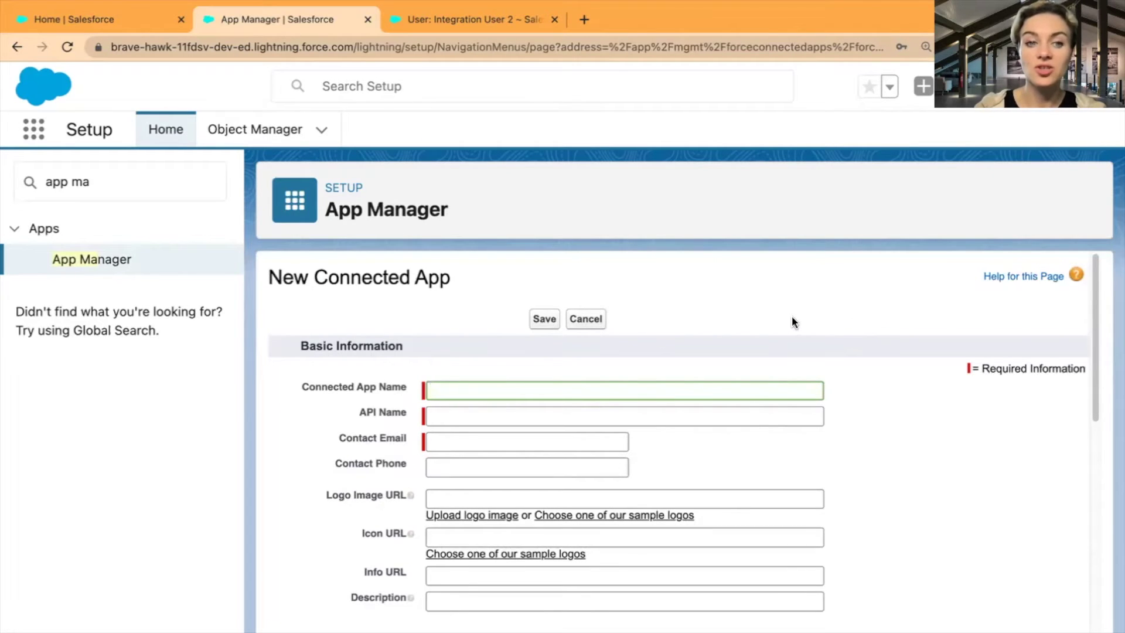
scroll(895, 432, down, 1)
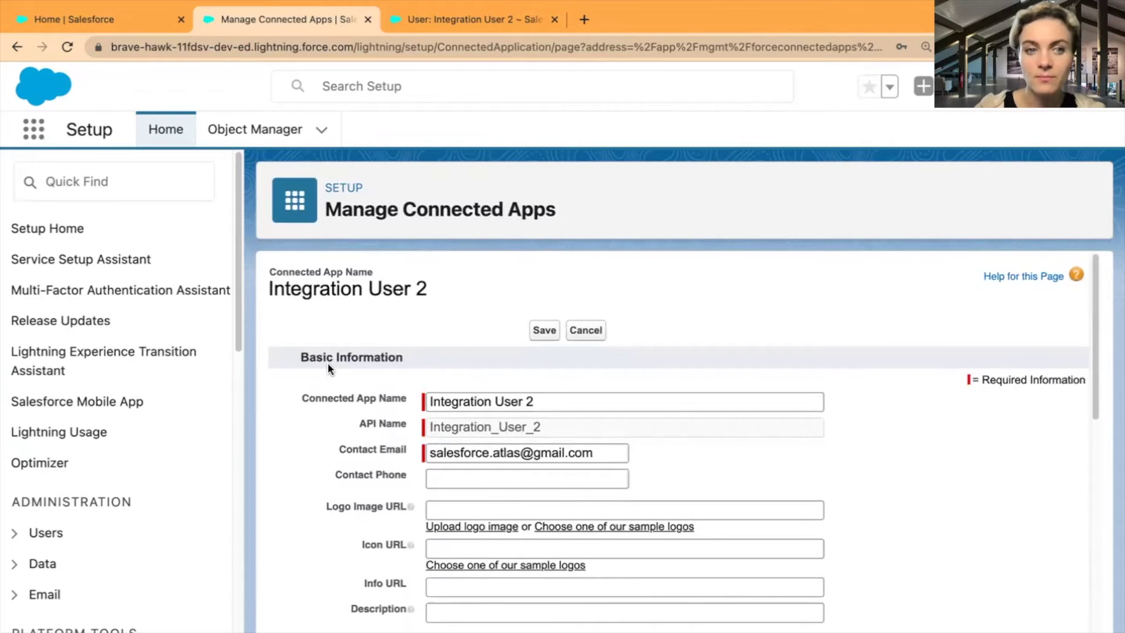
- Enable OAuth settings for the Integration User 2 connected app
scroll(329, 538, down, 3)
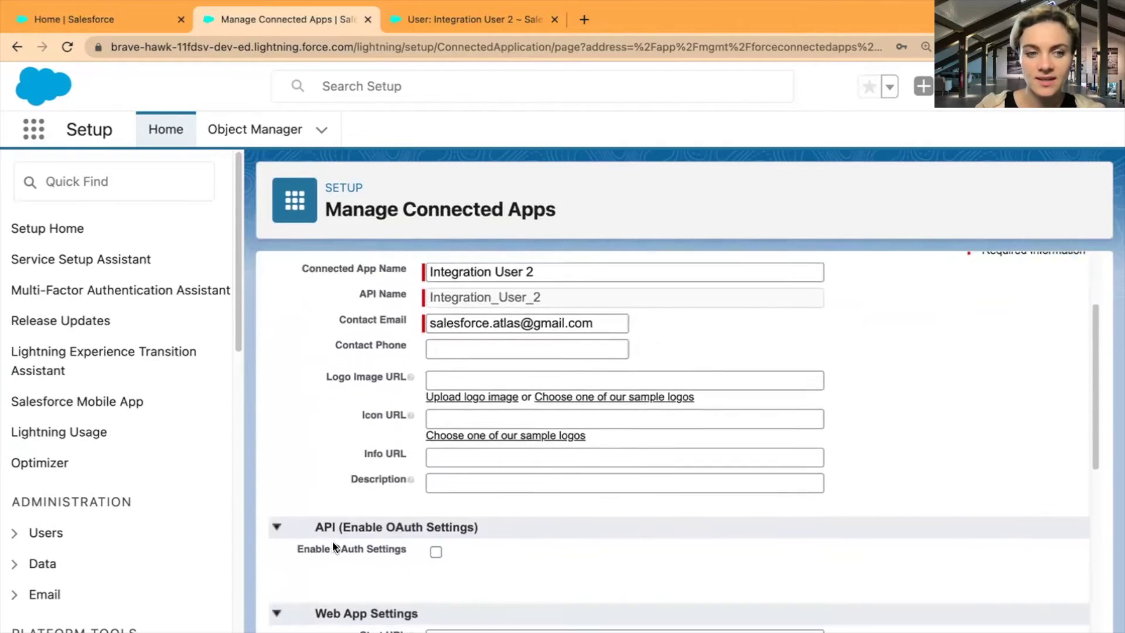
scroll(324, 538, down, 2)
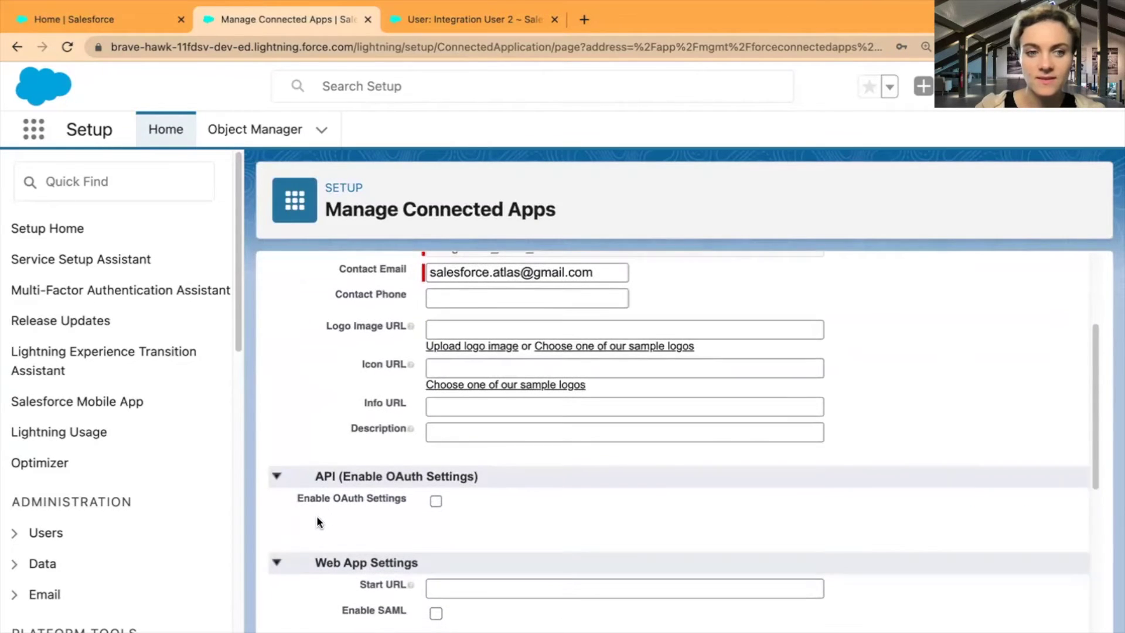
scroll(354, 497, down, 1)
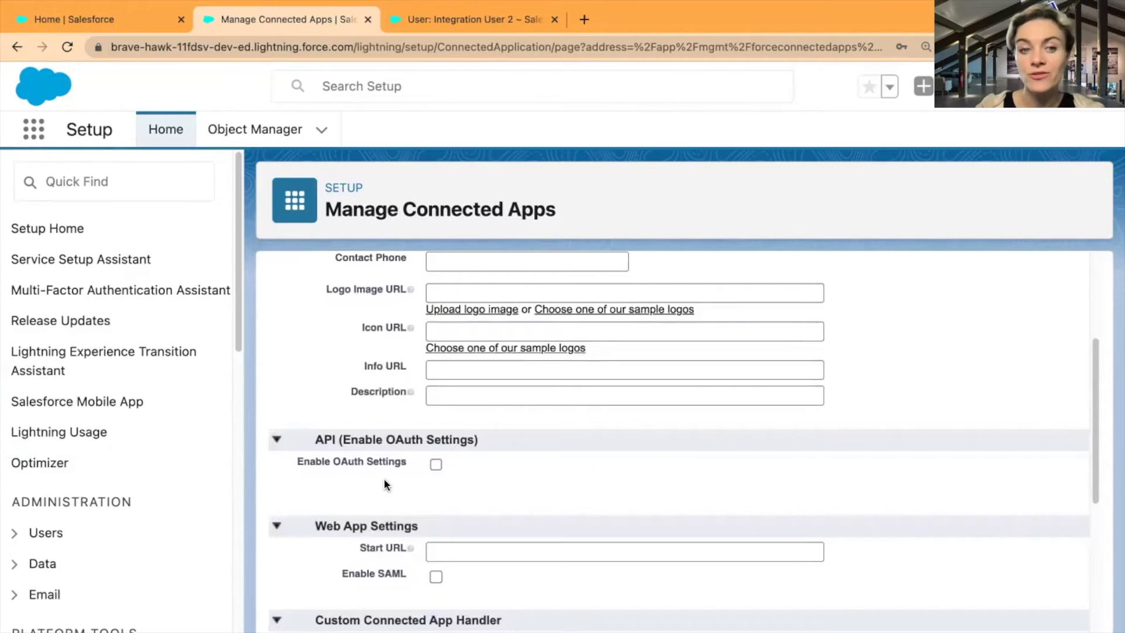
click(436, 465)
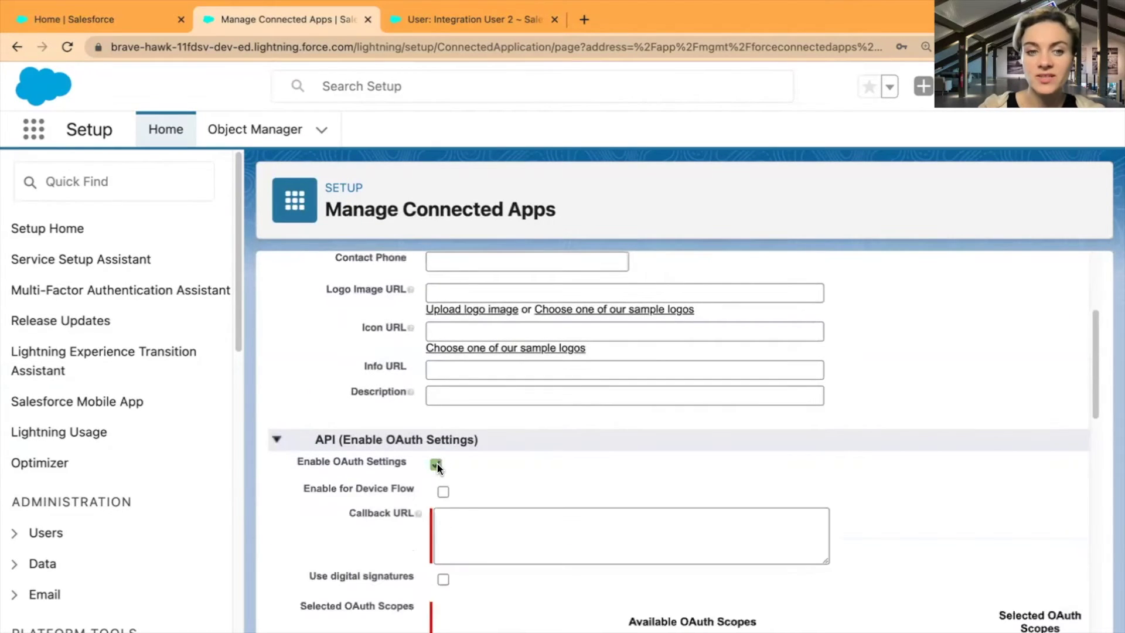
- Add the Full access (full) scope to the connected app's selected OAuth scopes
scroll(317, 516, down, 3)
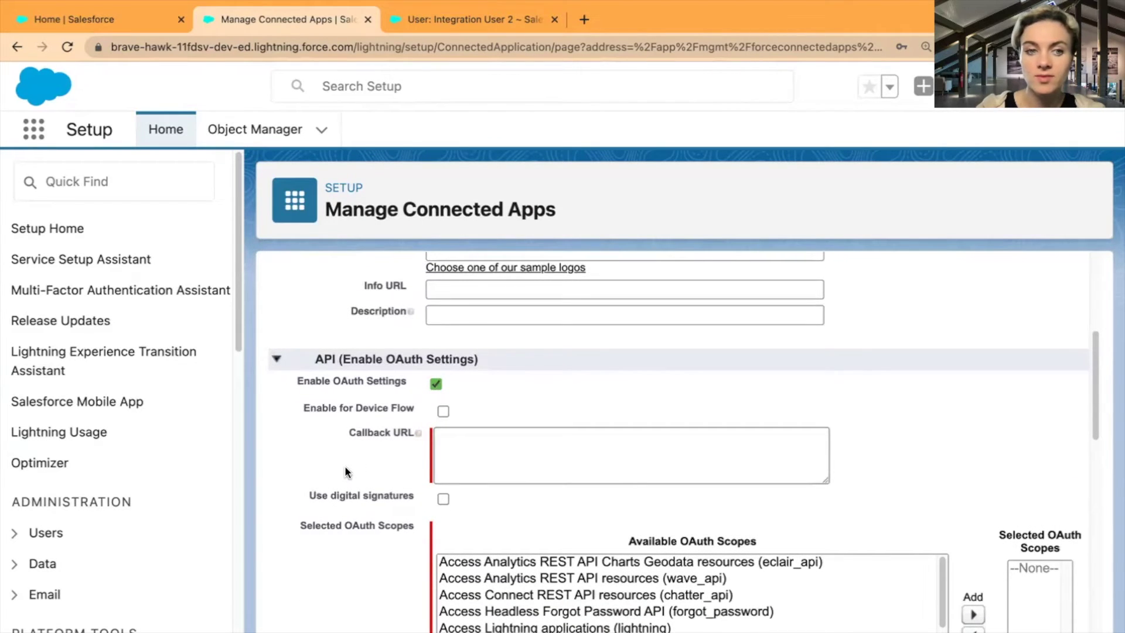
scroll(325, 483, down, 3)
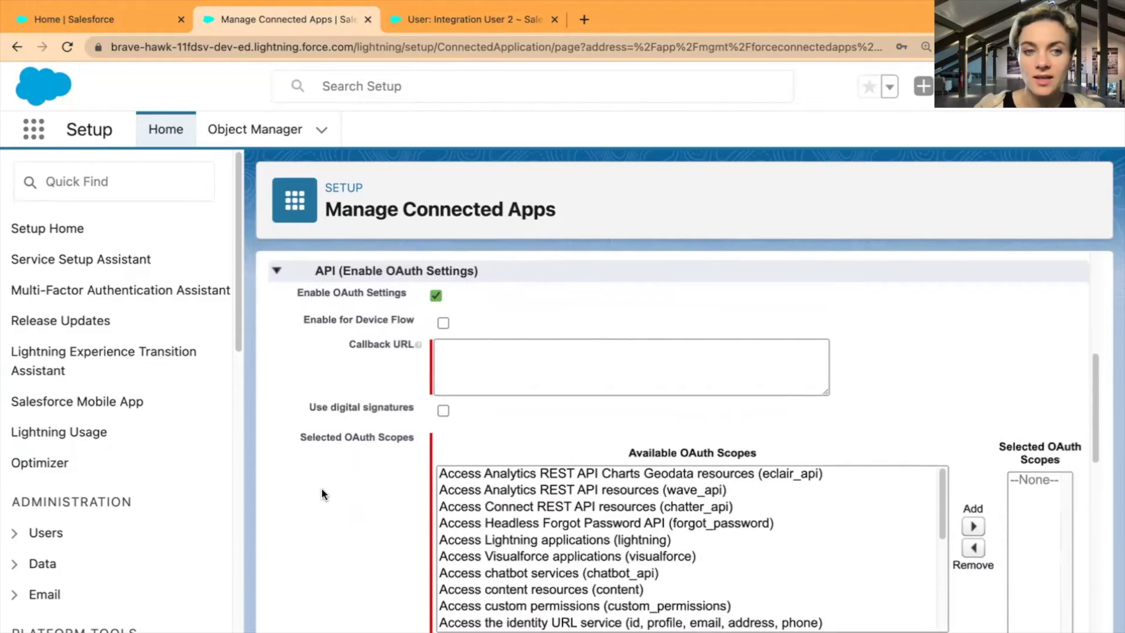
scroll(330, 492, down, 4)
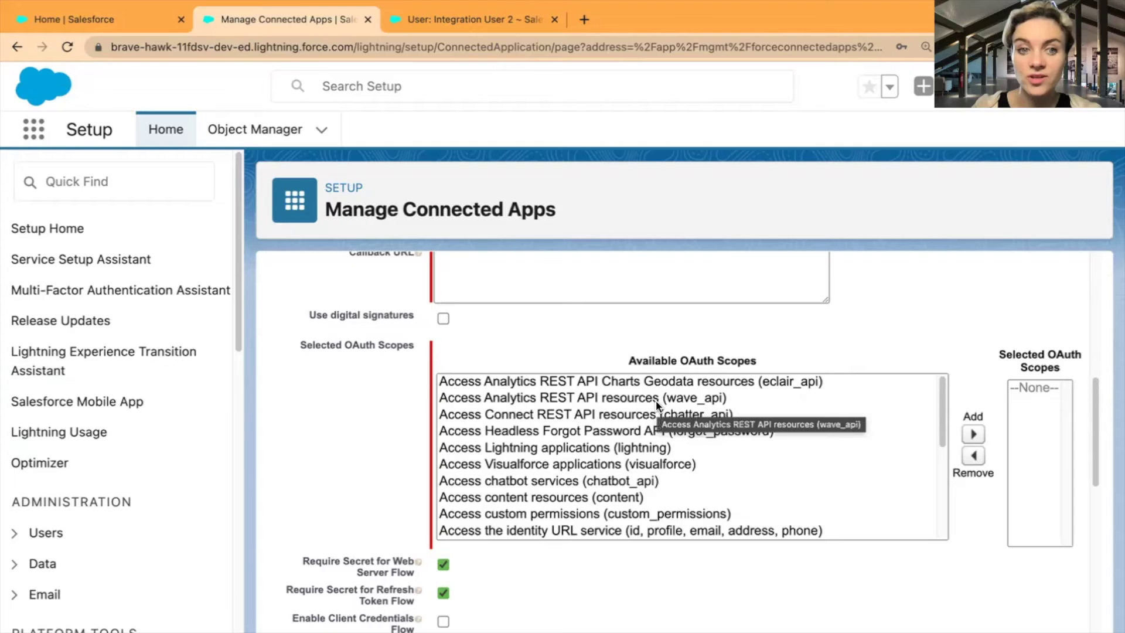
scroll(658, 404, down, 2)
scroll(516, 402, up, 1)
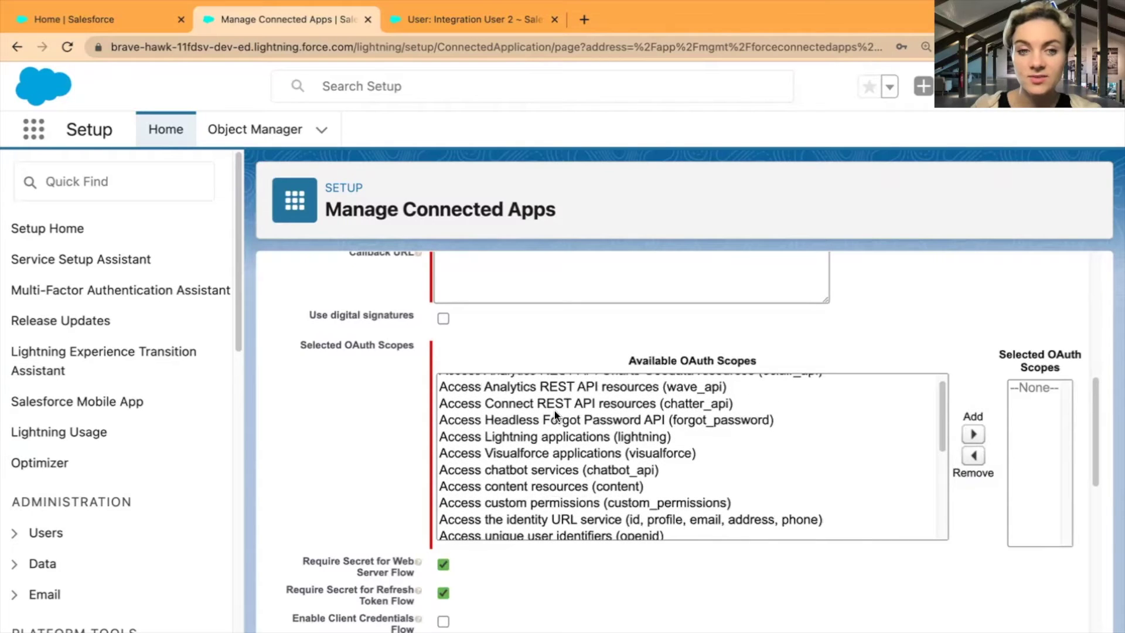
scroll(645, 414, down, 1)
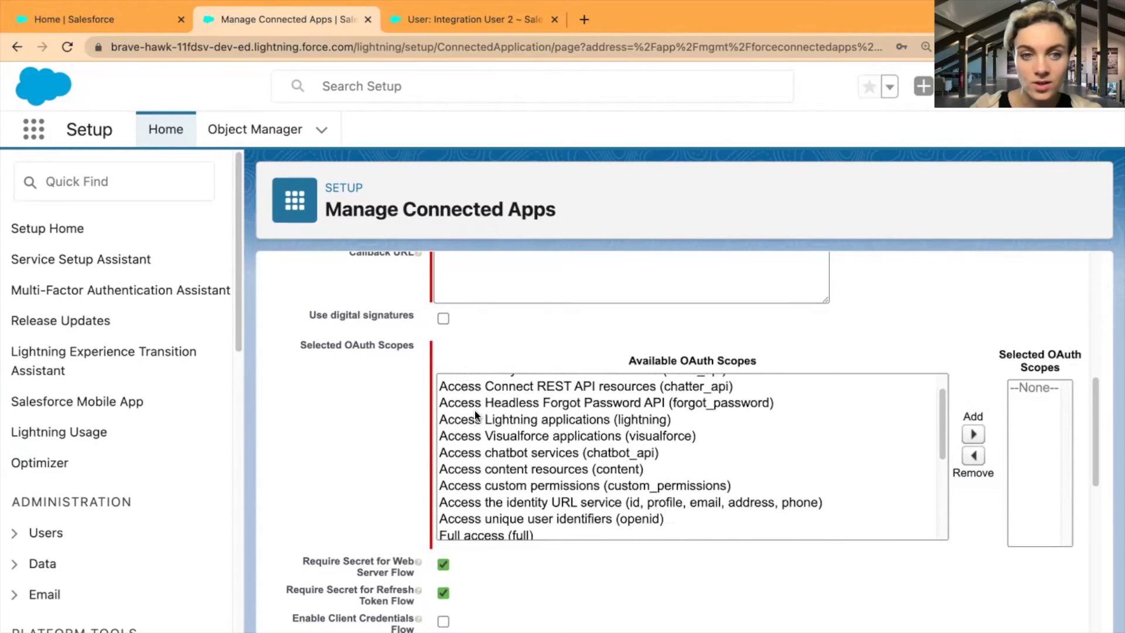
scroll(641, 445, down, 1)
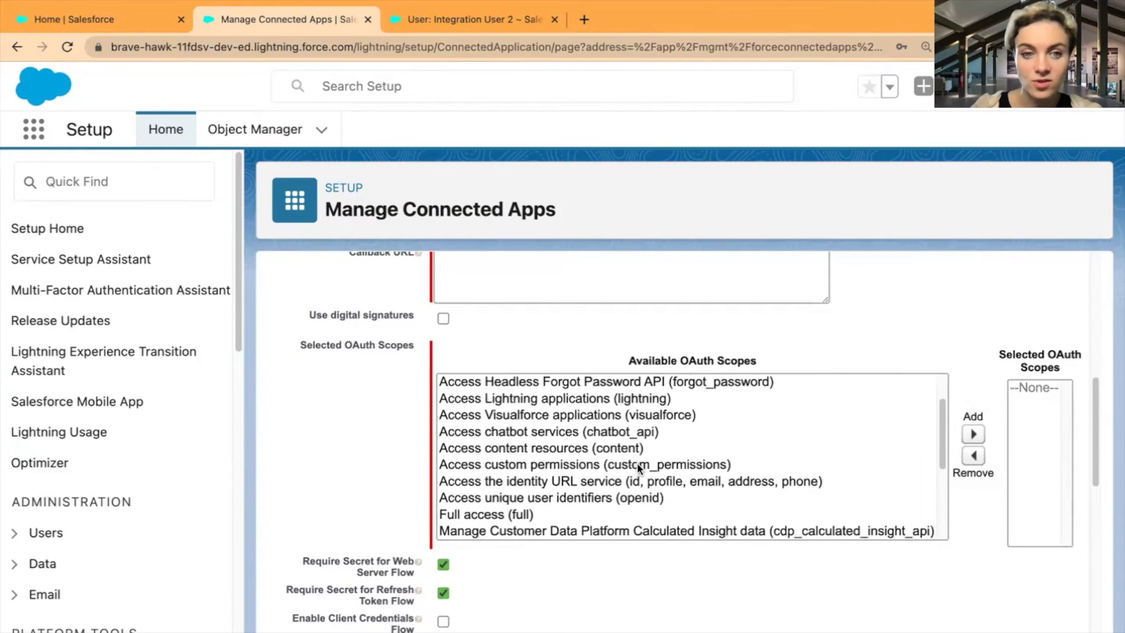
scroll(586, 463, down, 1)
scroll(589, 462, up, 1)
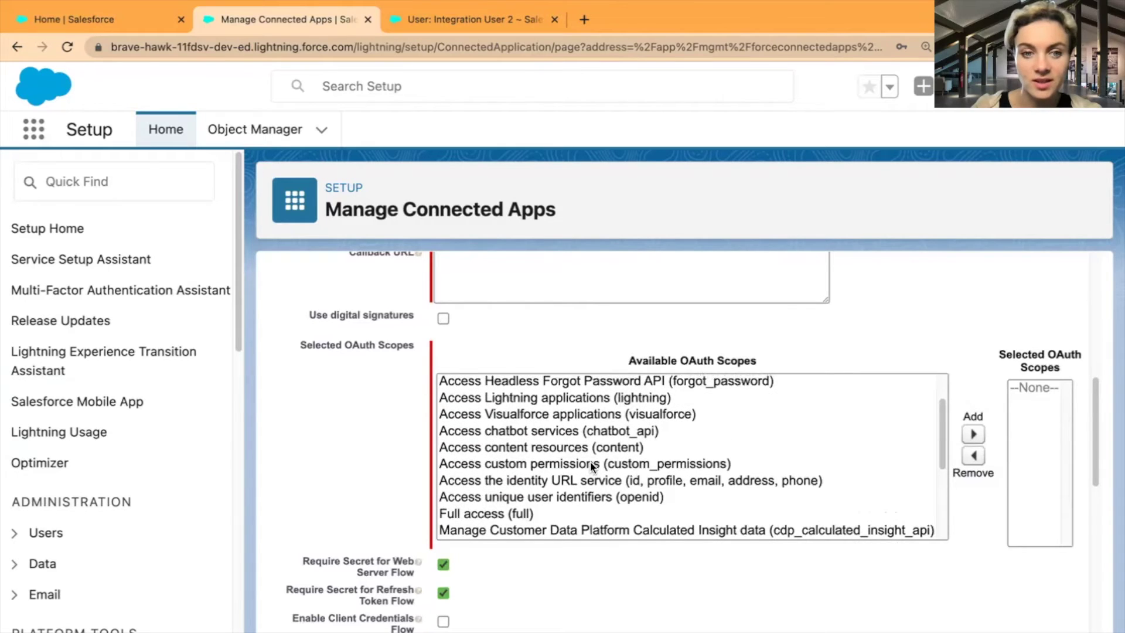
scroll(590, 462, down, 5)
click(467, 420)
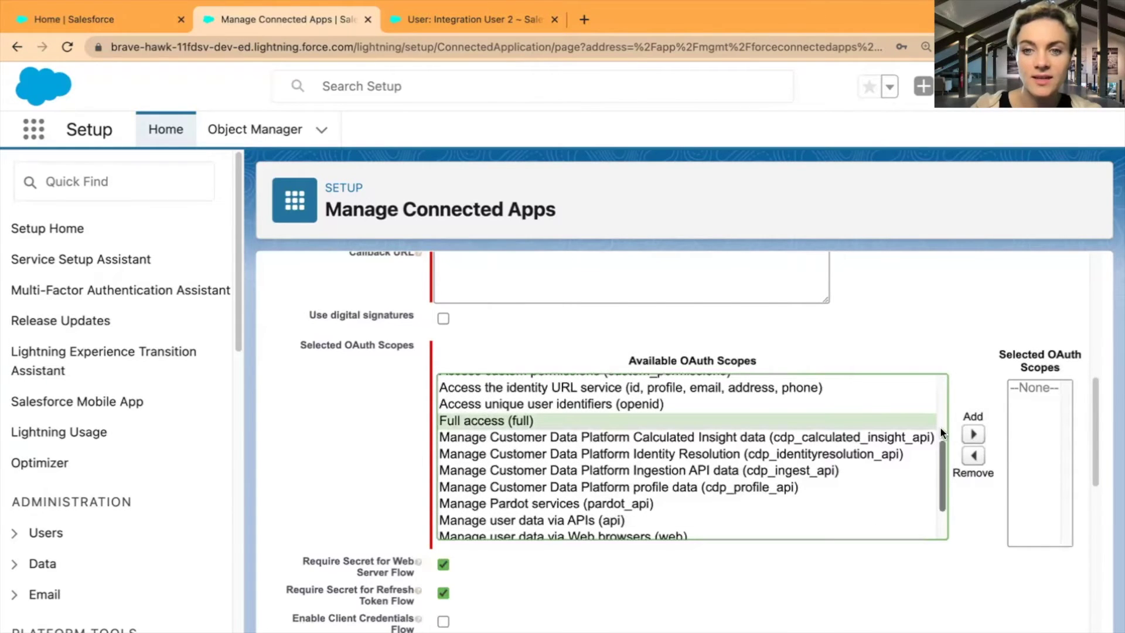
click(973, 435)
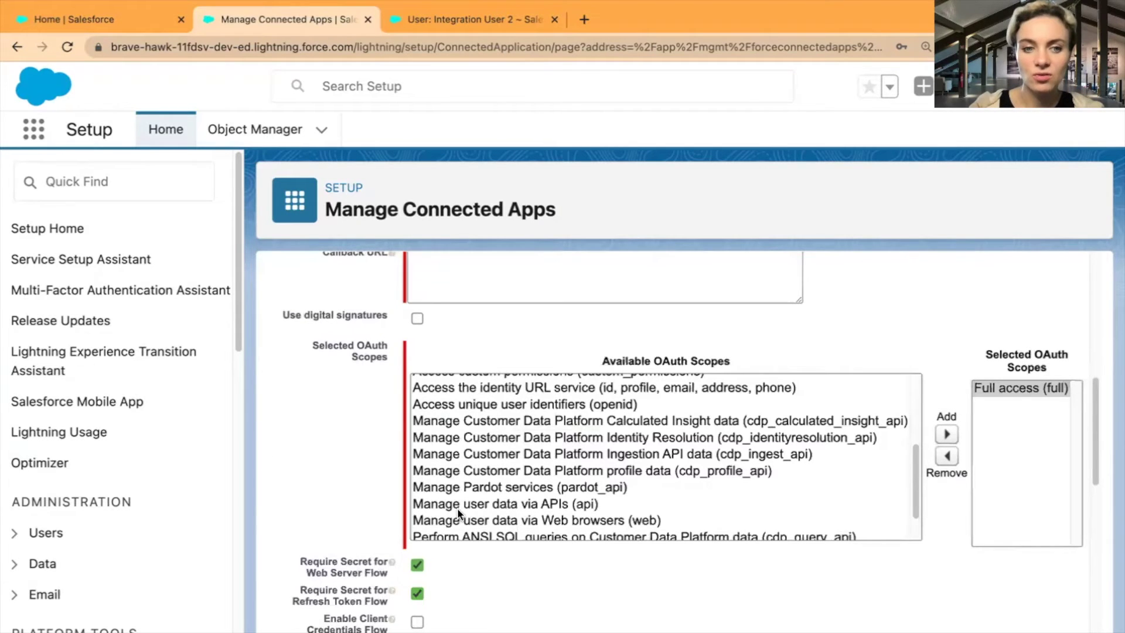
- Review the remaining OAuth options and enable the use of digital signatures for the connected app
scroll(511, 506, down, 1)
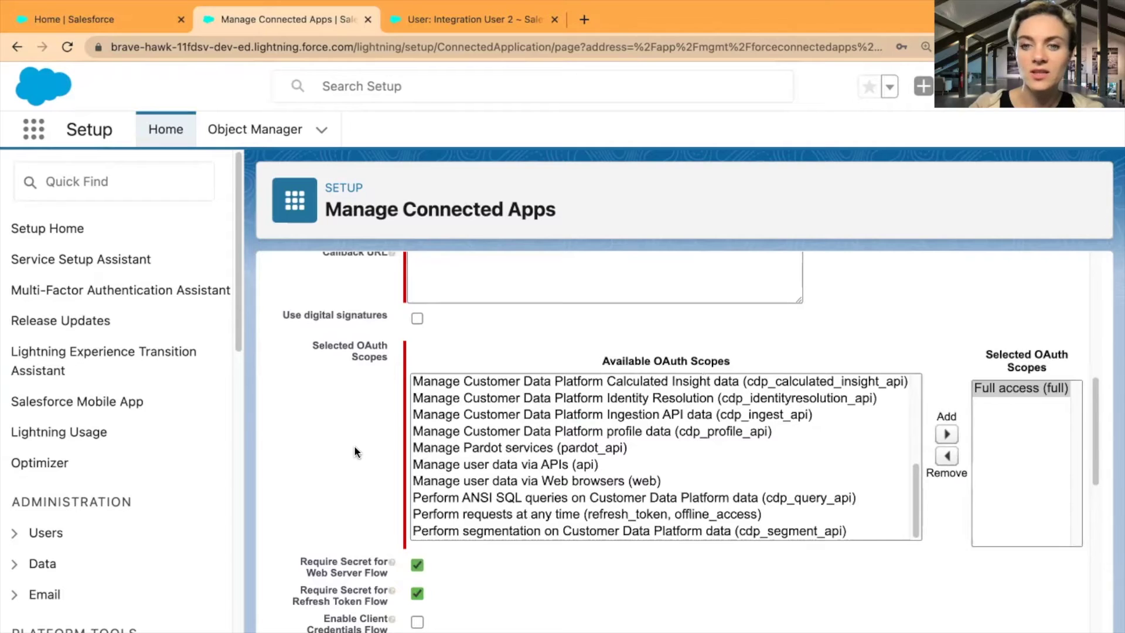
scroll(337, 451, down, 3)
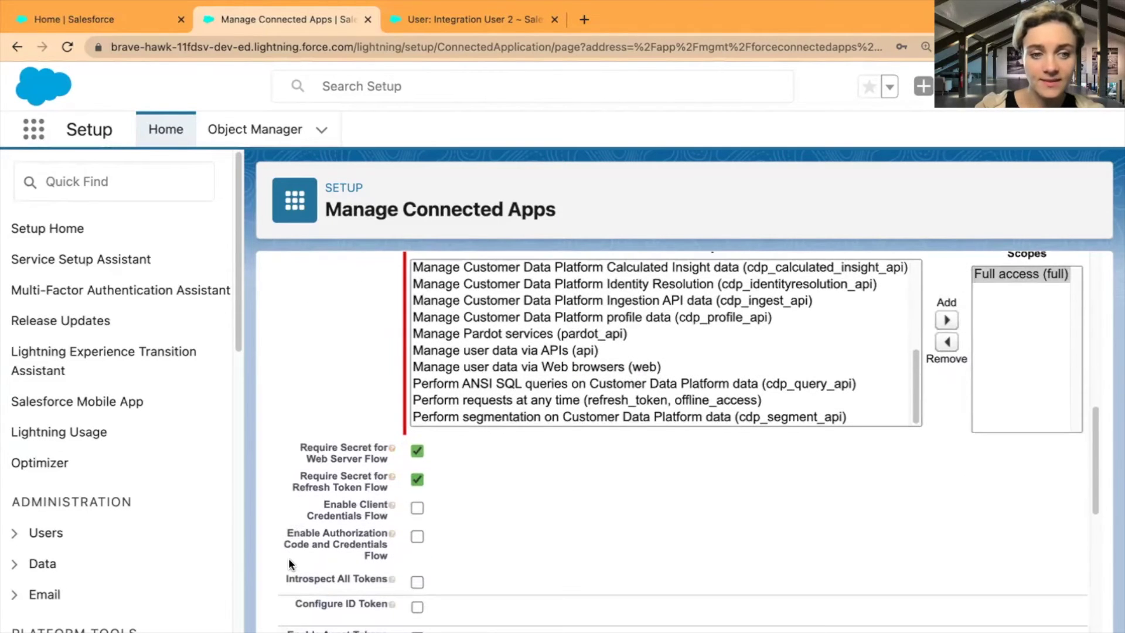
scroll(290, 591, down, 3)
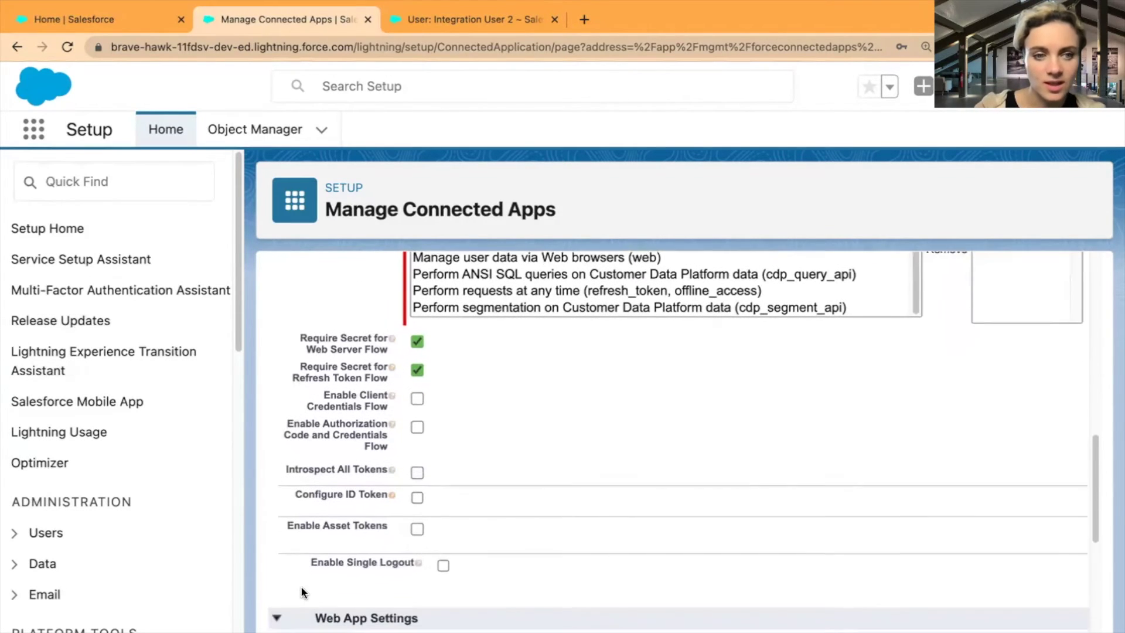
scroll(371, 421, up, 6)
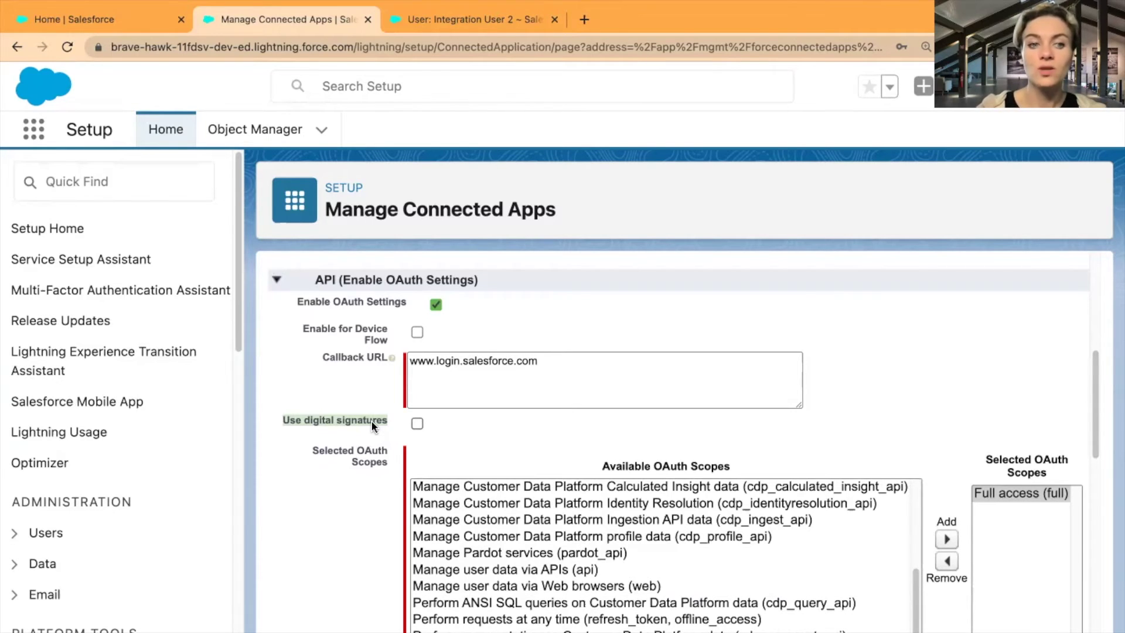
click(418, 424)
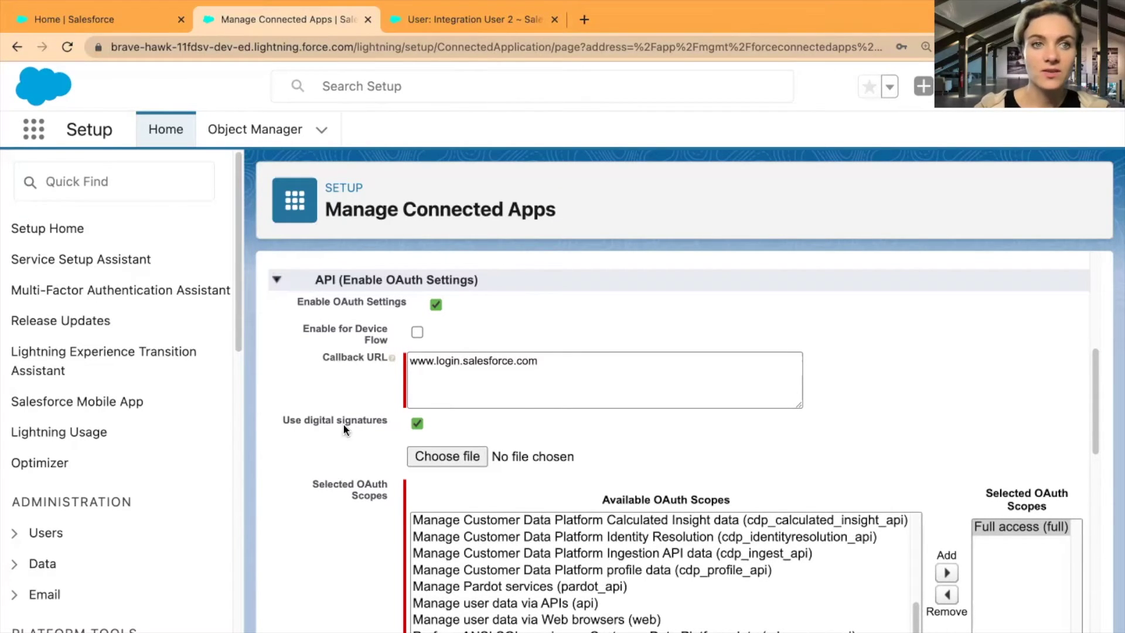
- Open Setup in a separate browser tab and find Certificate and Key Management by searching for "certifi"
right_click(160, 133)
click(188, 143)
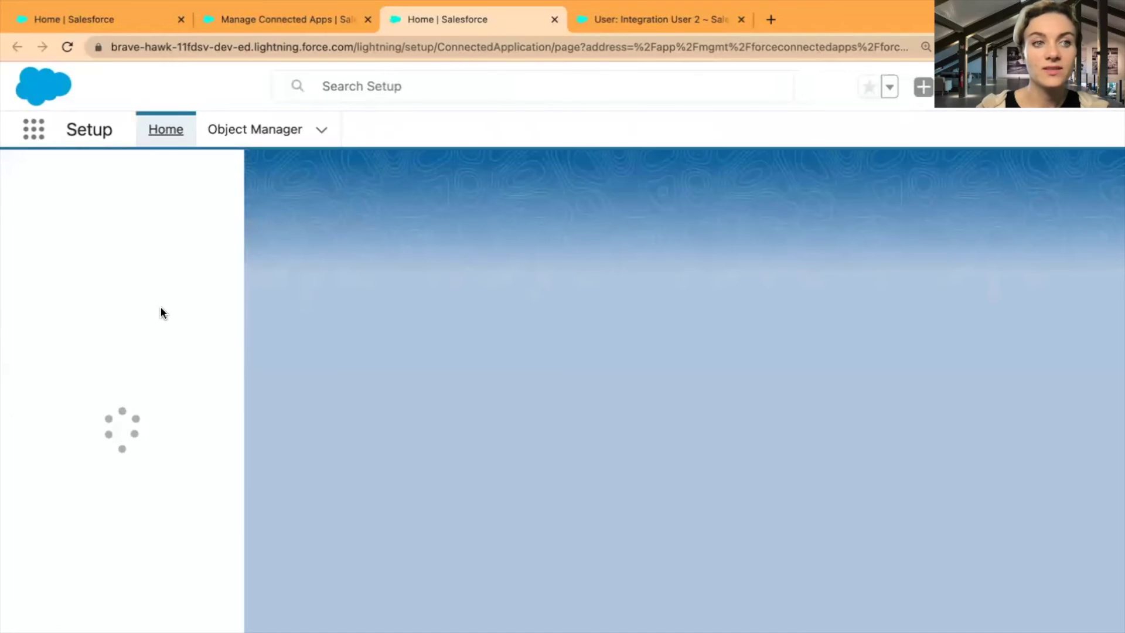
text(certifi)
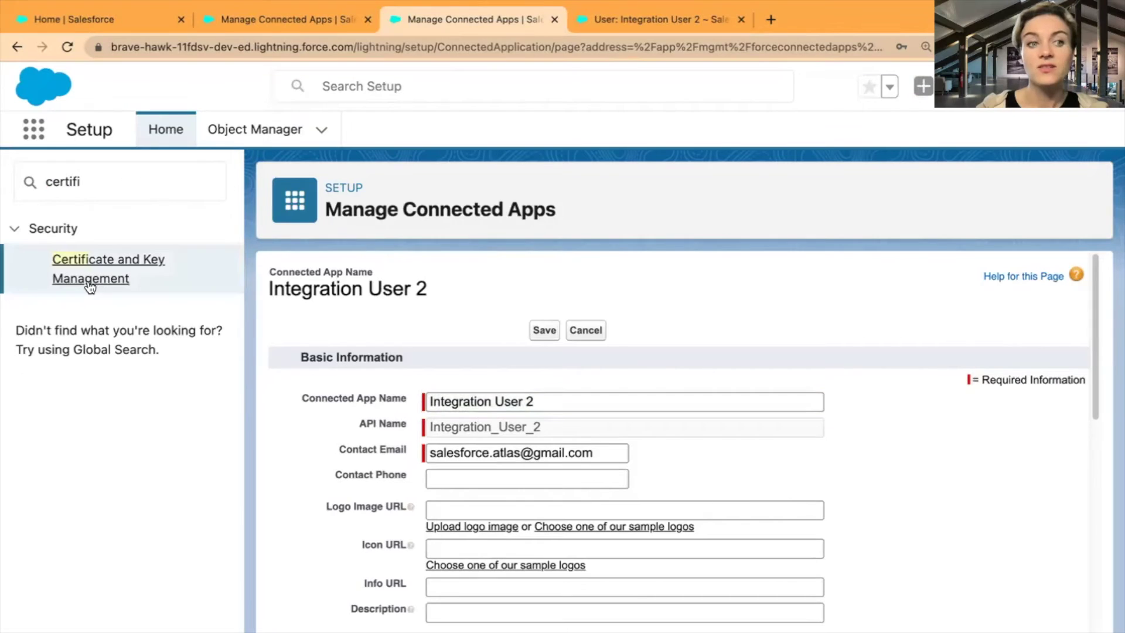
click(89, 279)
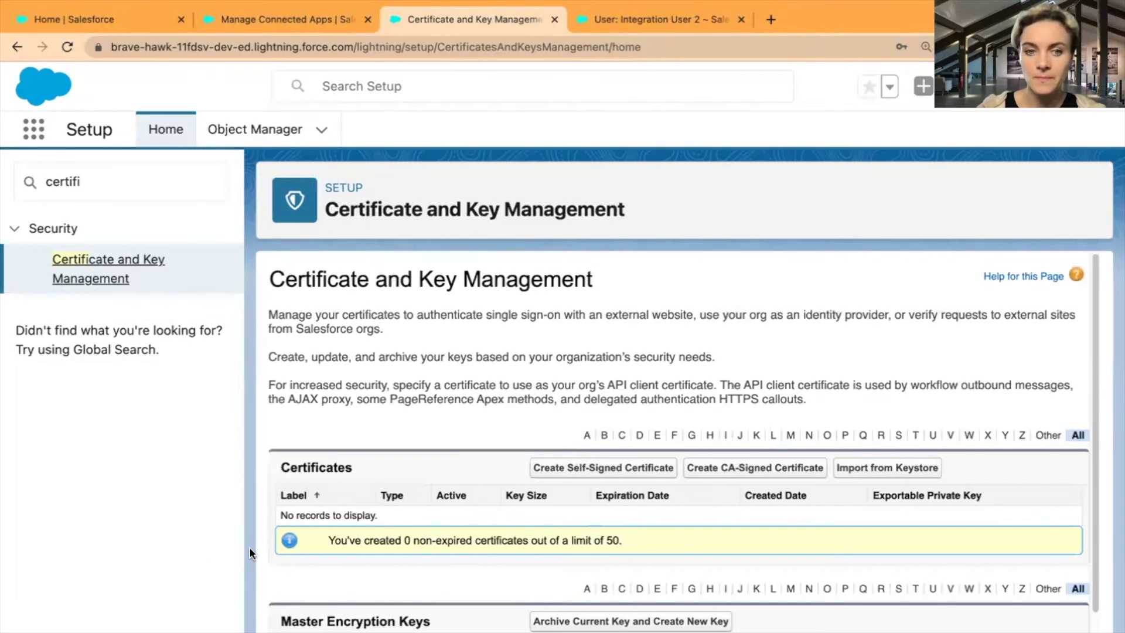
- Create and save a self-signed certificate labelled Integration User2 with unique name Integration_User2, key size 2048 and an exportable private key
scroll(582, 512, down, 1)
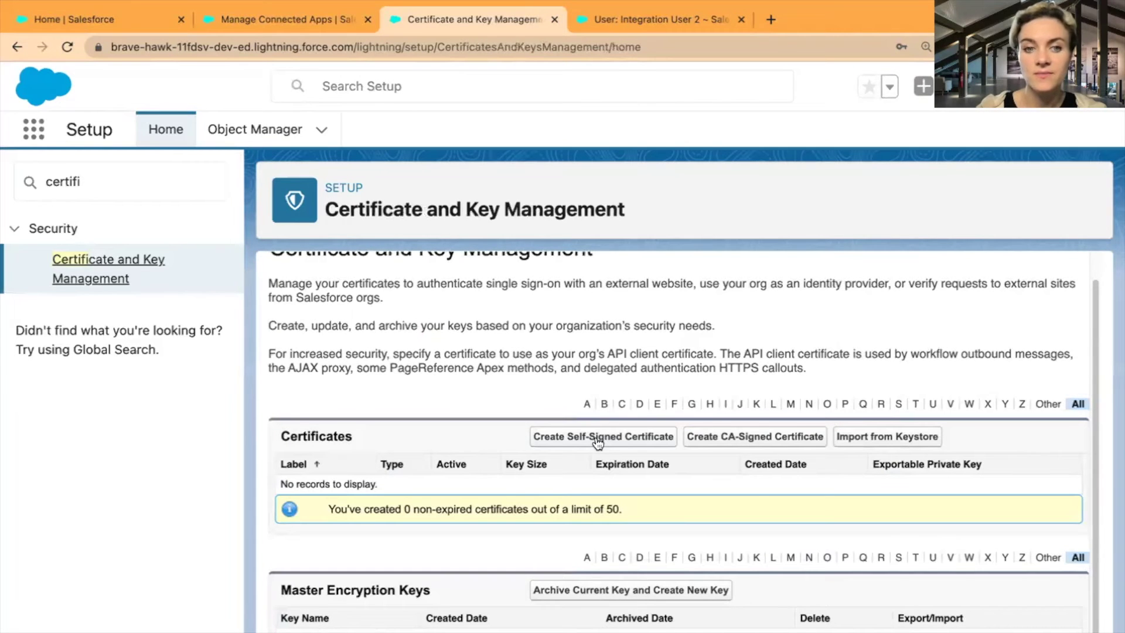
scroll(578, 507, down, 2)
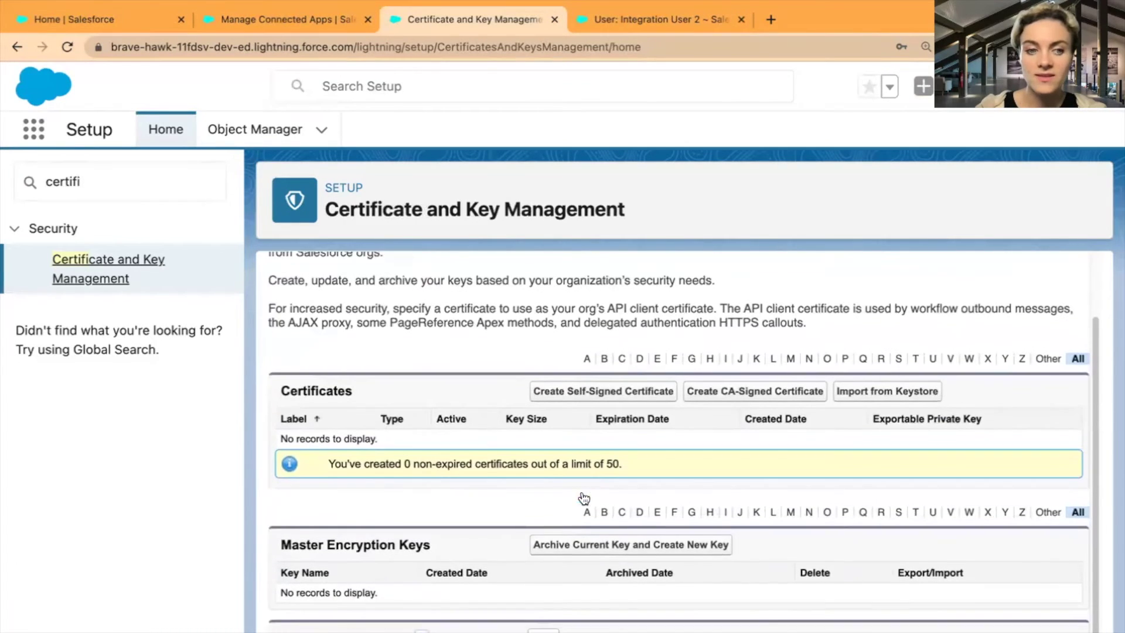
click(592, 442)
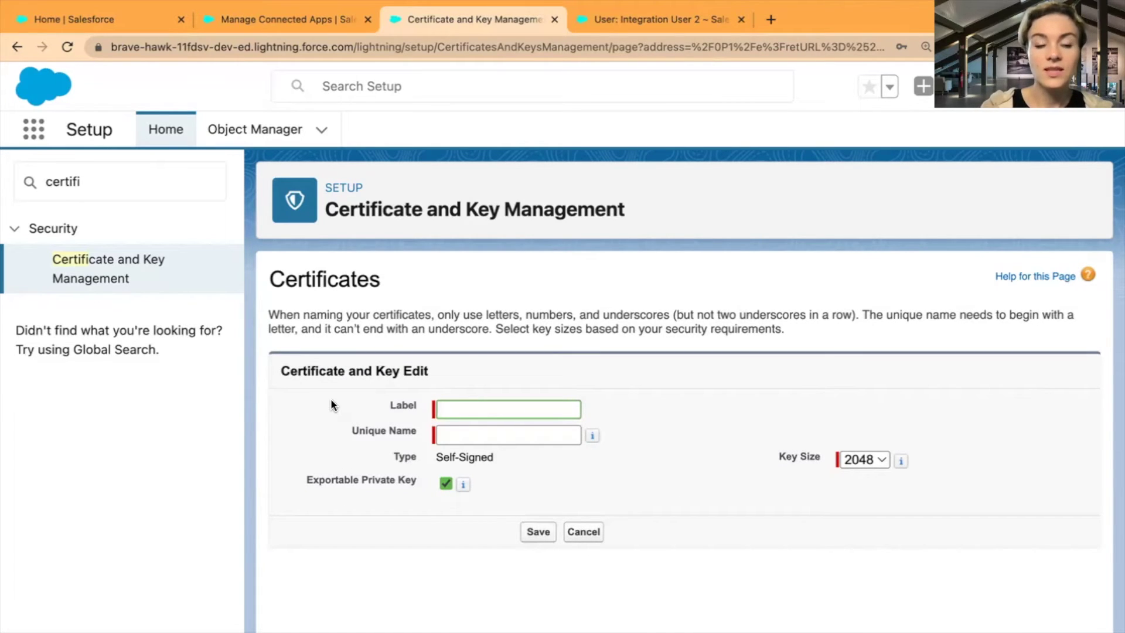
text(Inte)
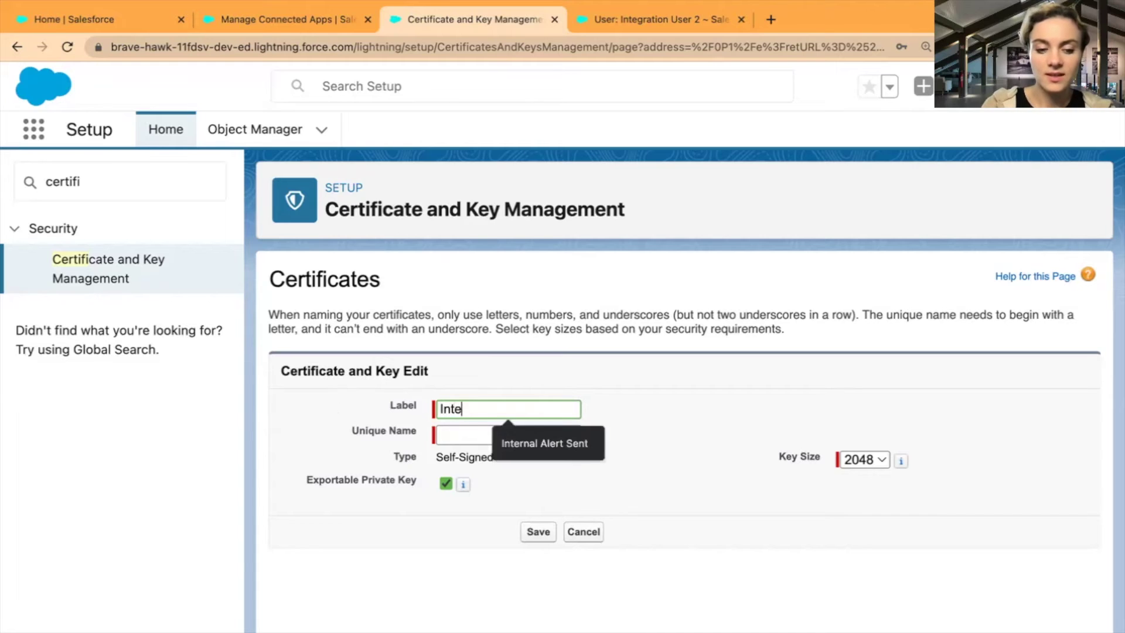
text(gration)
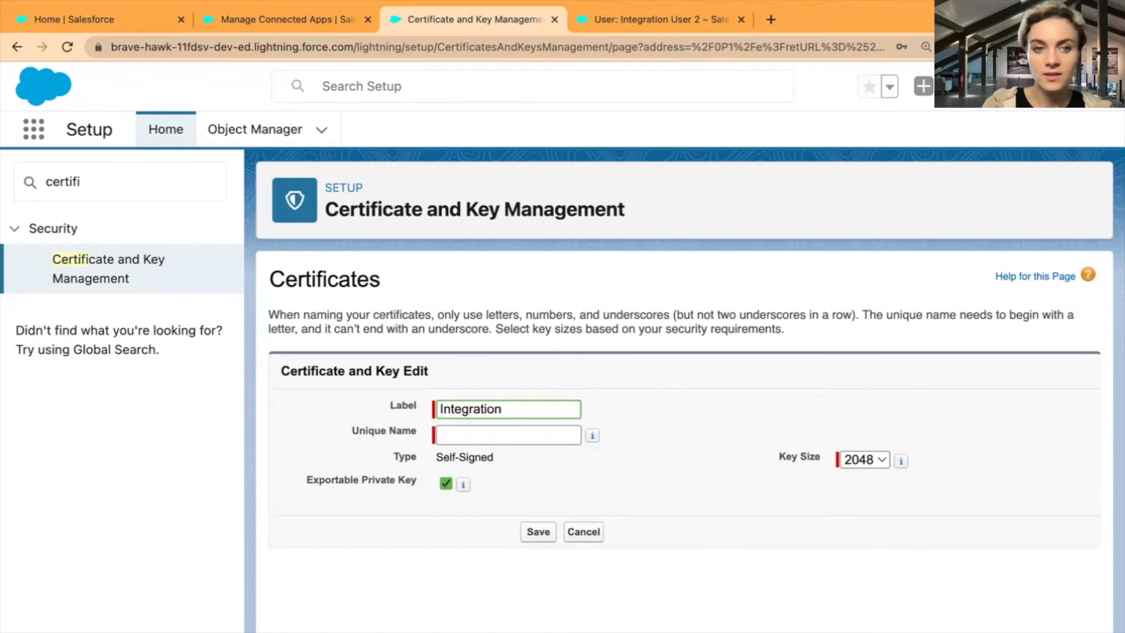
text( U)
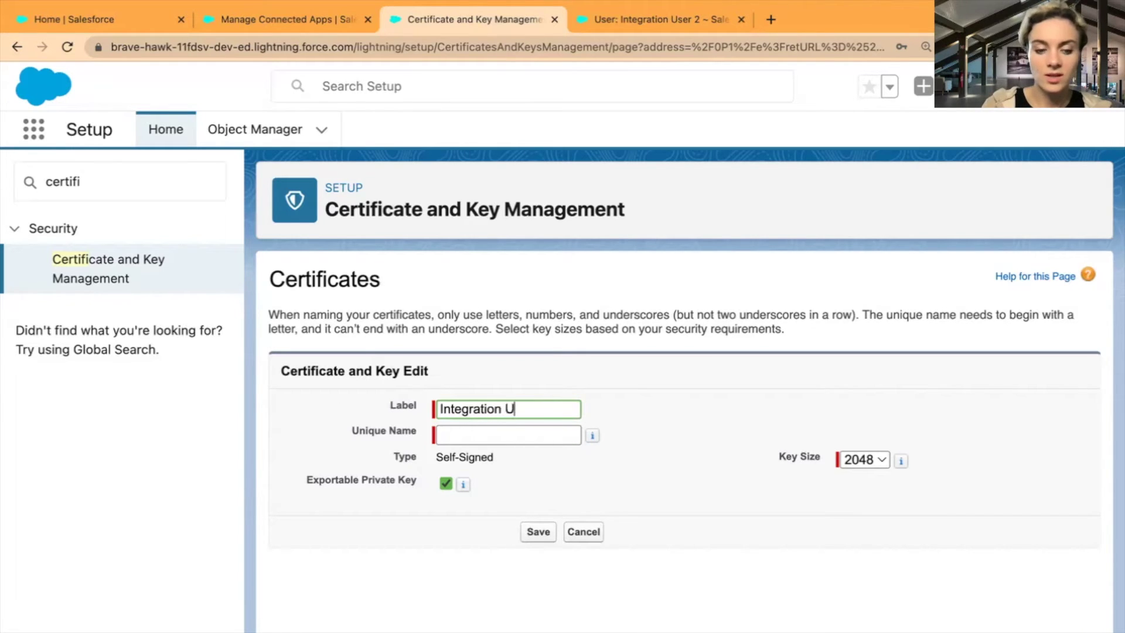
text(ser2)
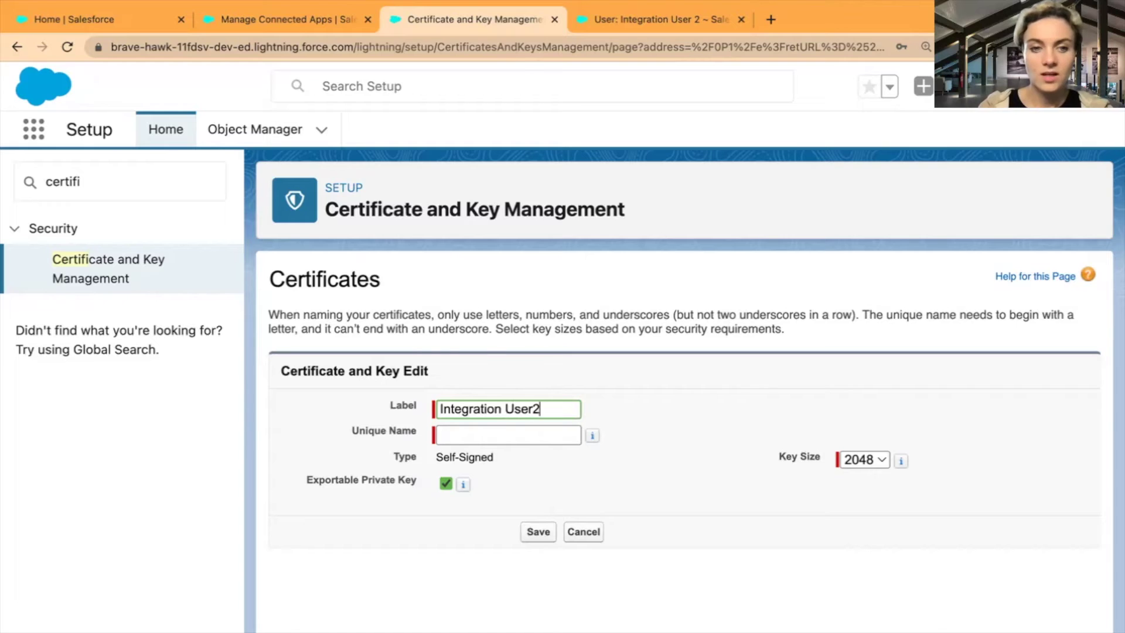
click(311, 420)
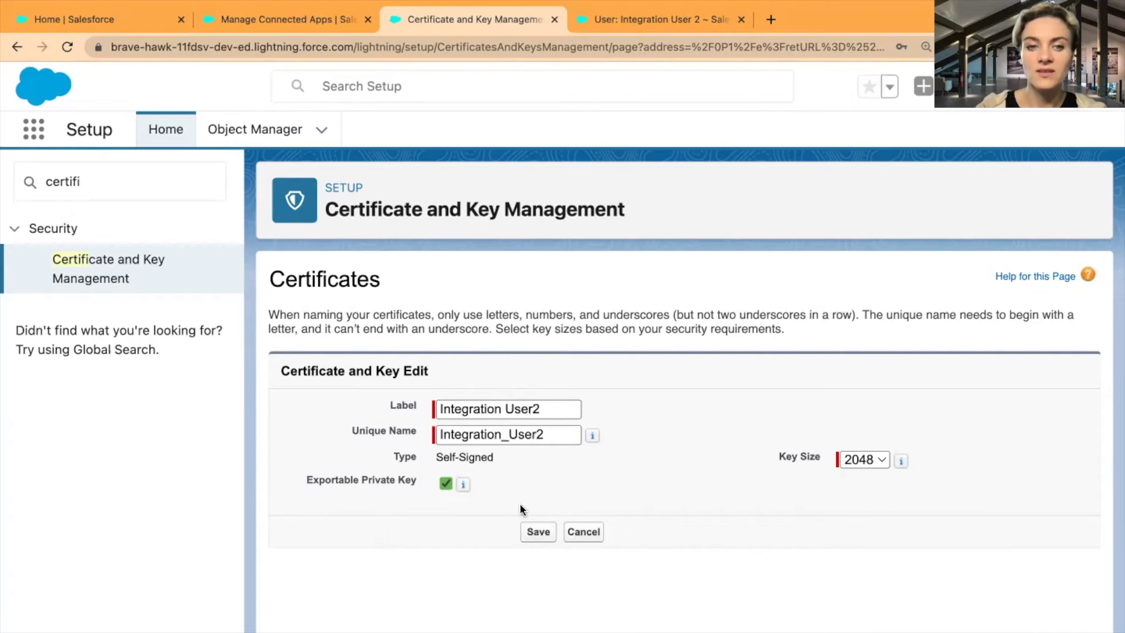
click(538, 533)
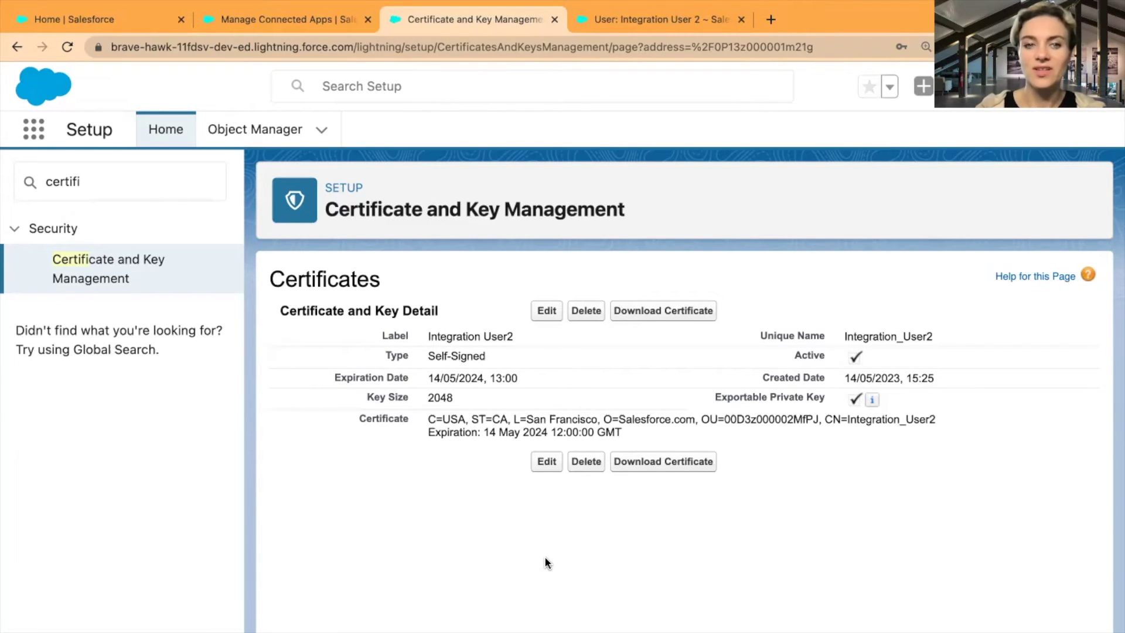
- Download the new certificate and attach Integration_User2.crt as the connected app's digital signature file
click(665, 315)
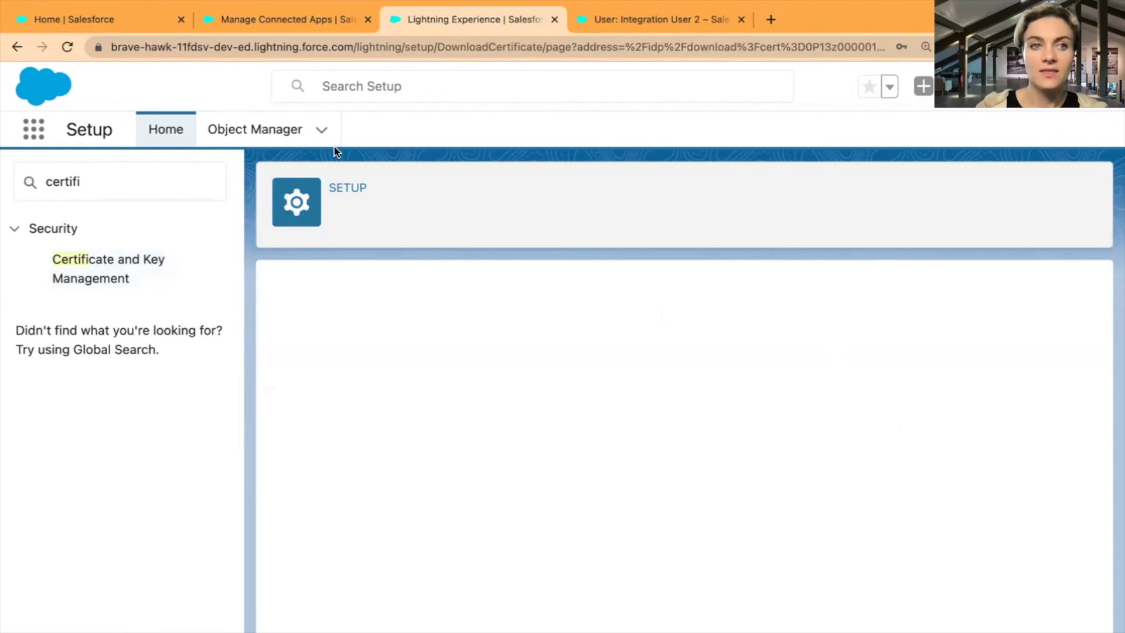
click(279, 14)
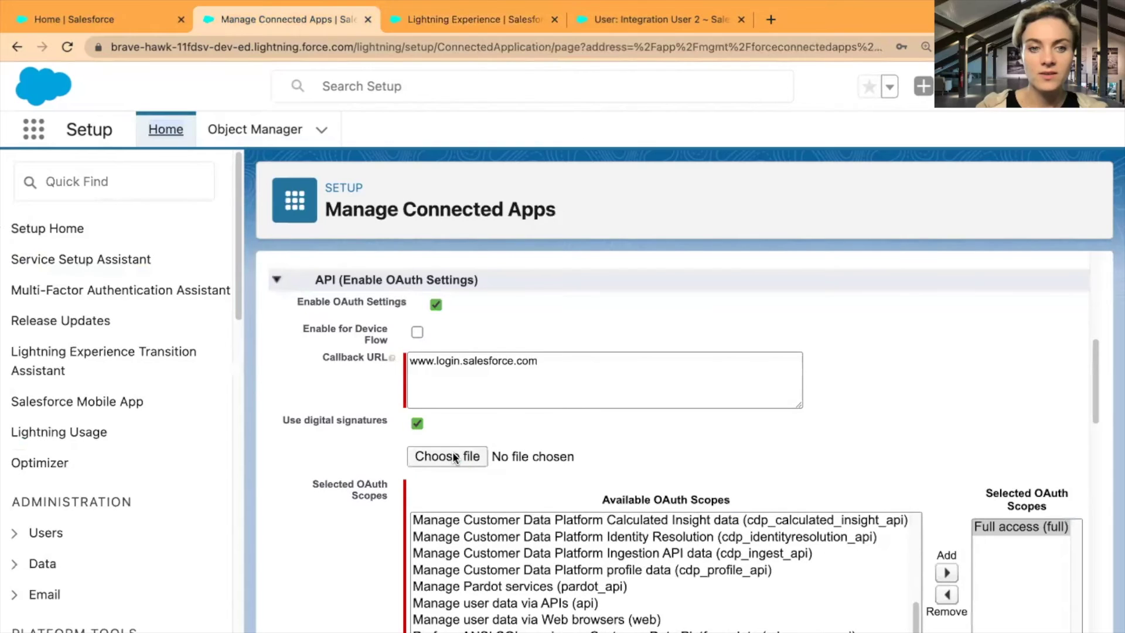
click(456, 457)
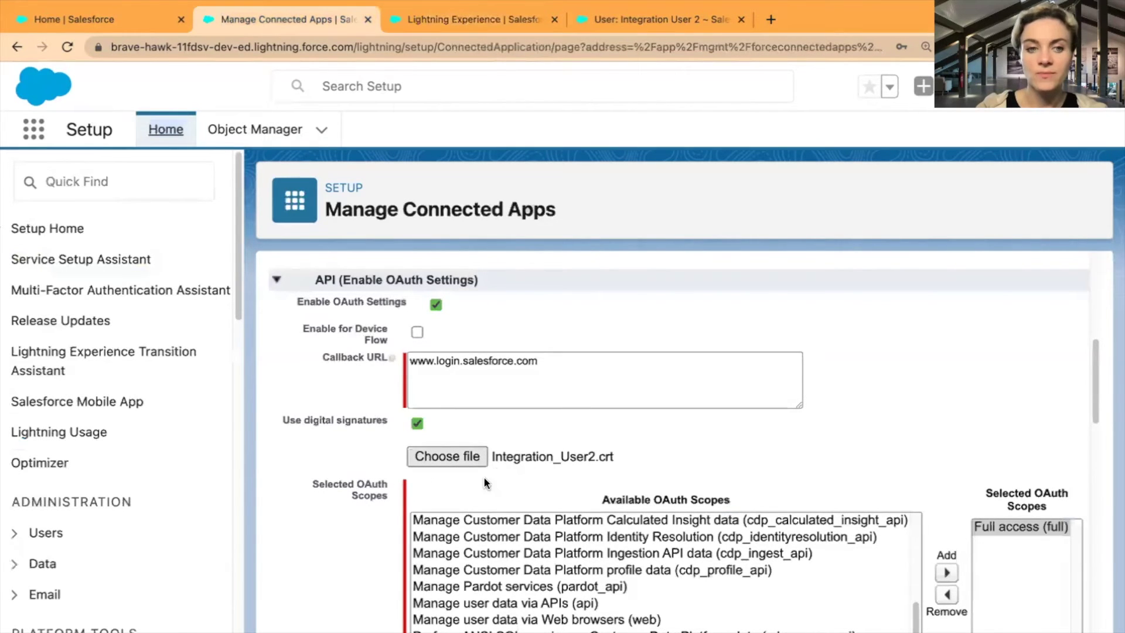
- Save the Integration User 2 connected app and review its saved OAuth settings, callback URL and digital certificate
scroll(915, 423, down, 10)
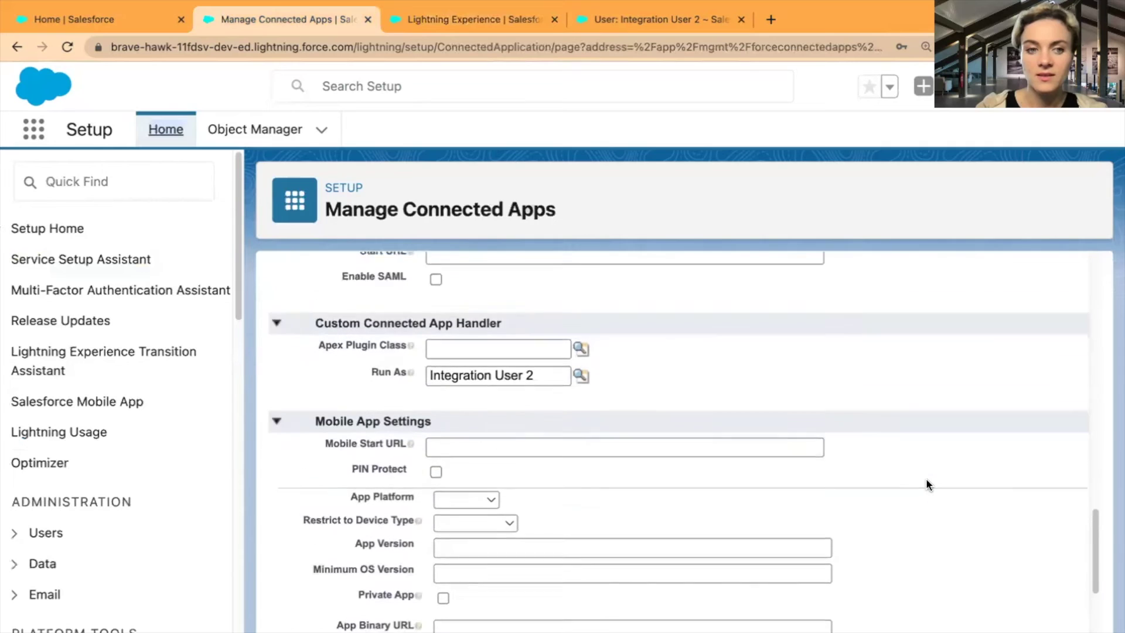
scroll(927, 474, up, 15)
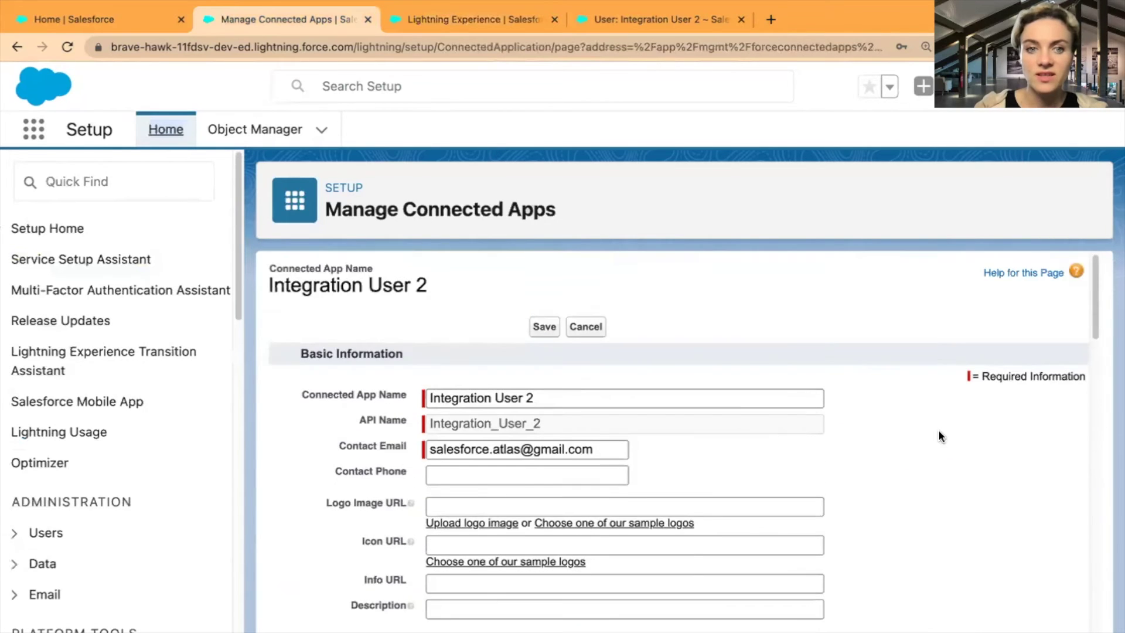
click(544, 328)
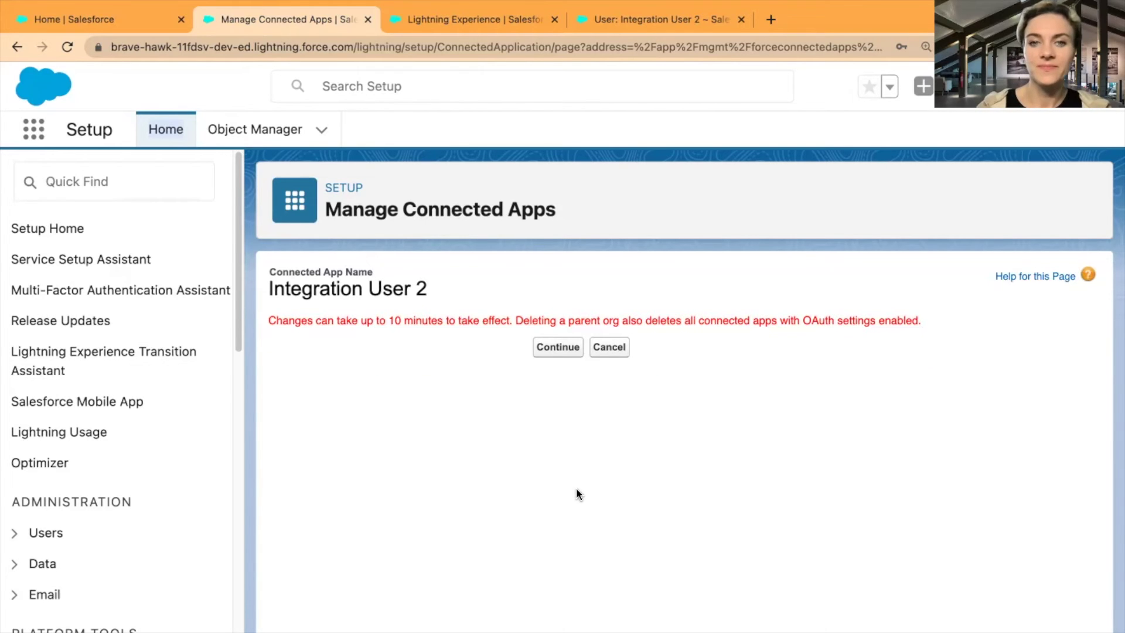
scroll(882, 571, down, 1)
scroll(882, 571, down, 8)
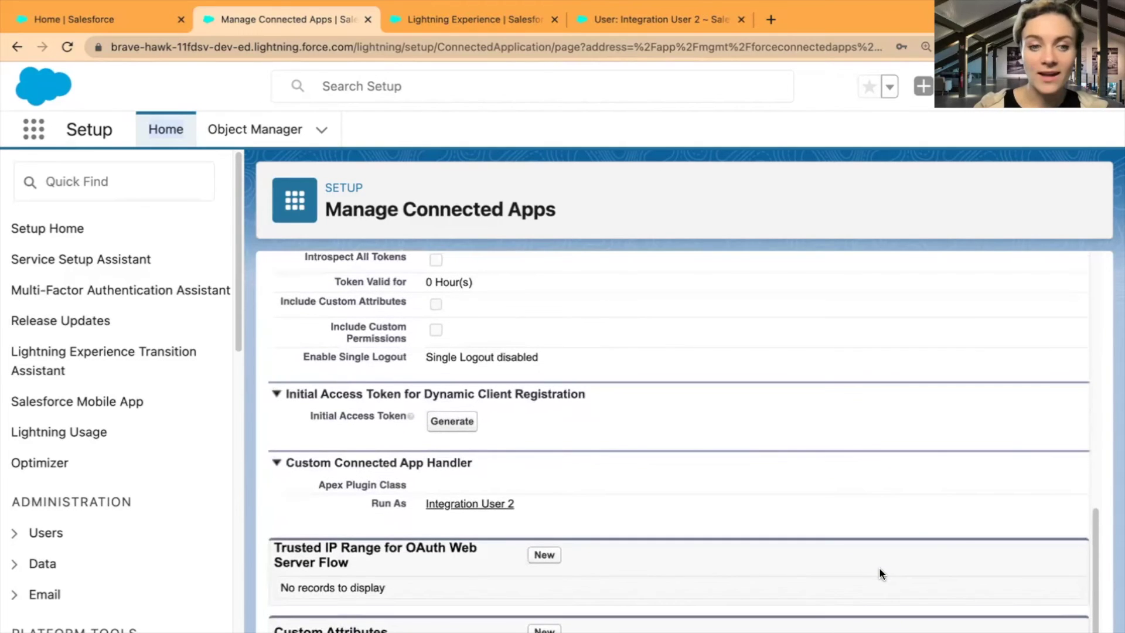
scroll(873, 563, up, 3)
scroll(845, 574, up, 6)
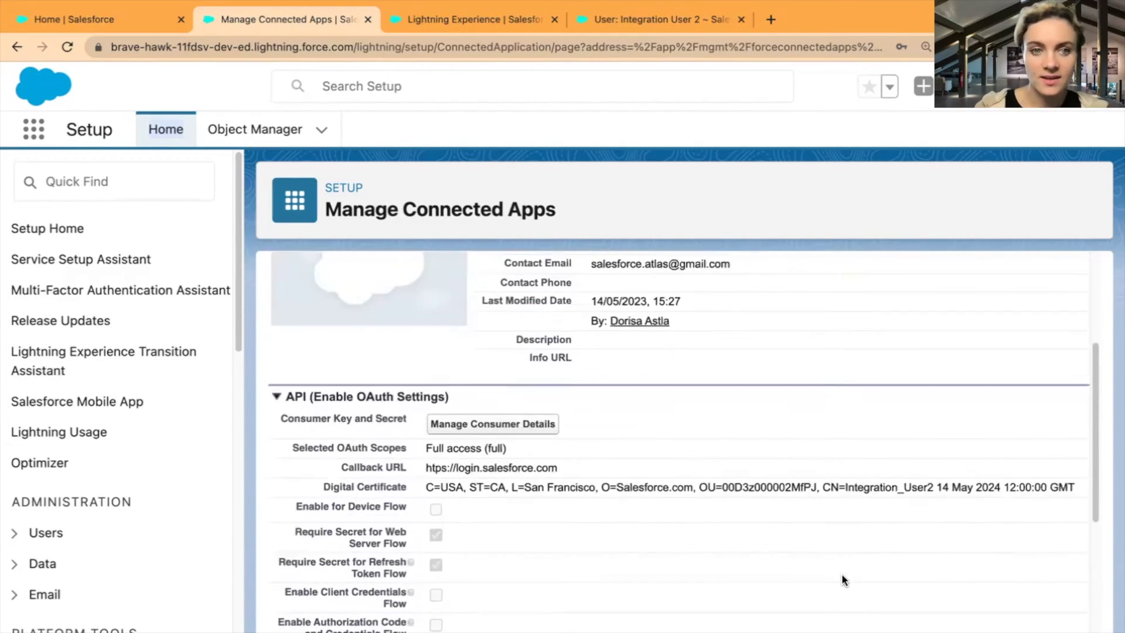
scroll(839, 571, down, 1)
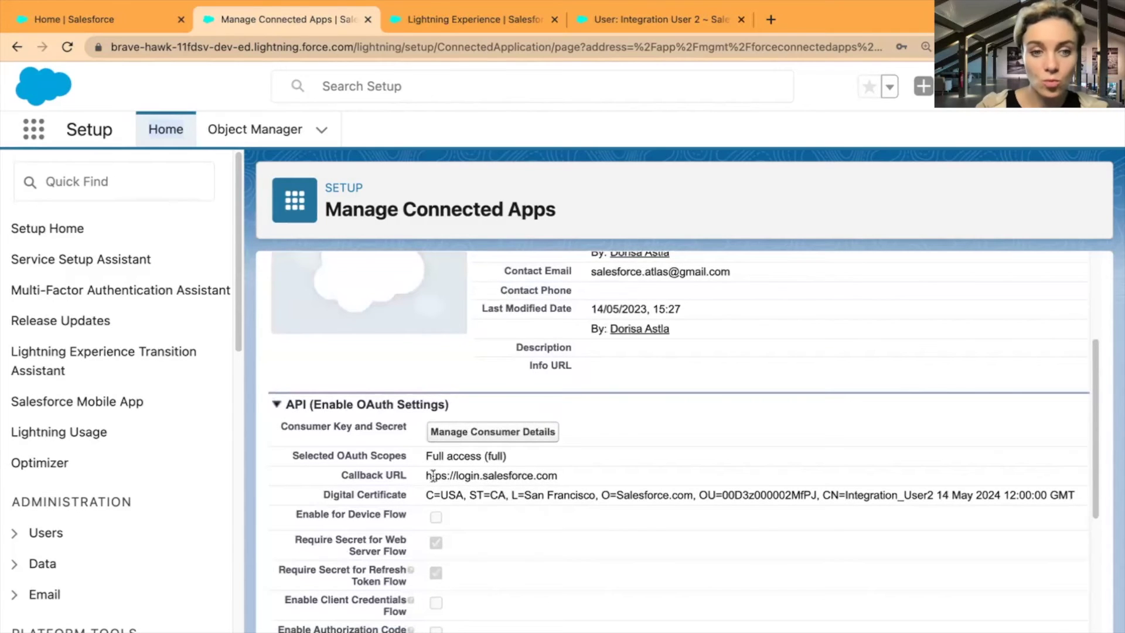
scroll(555, 516, up, 2)
scroll(555, 517, up, 3)
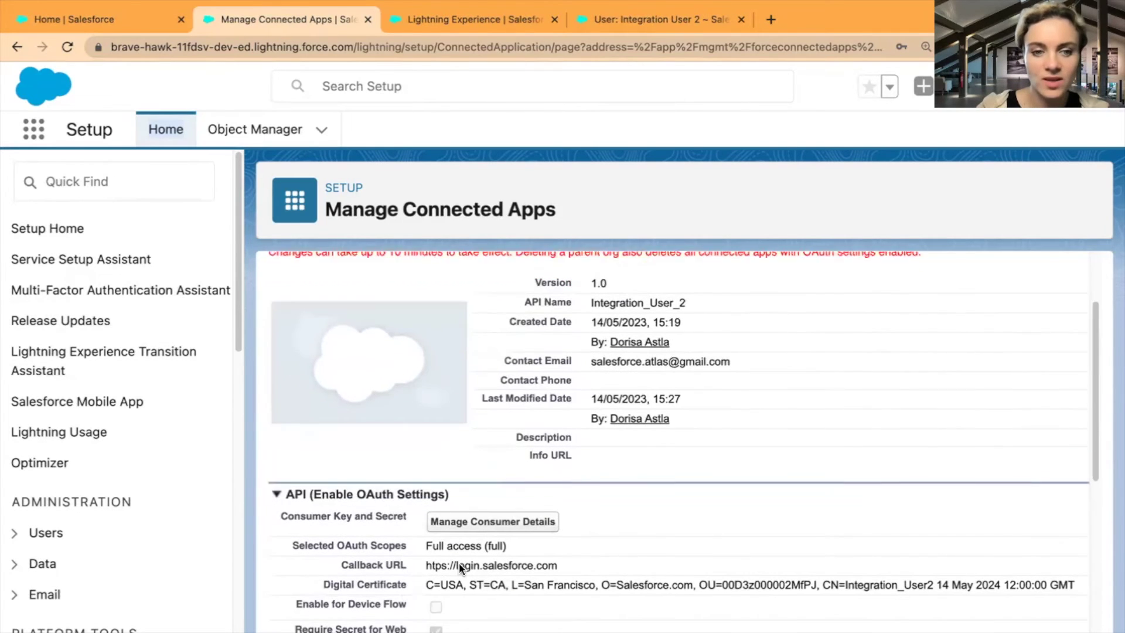
click(542, 318)
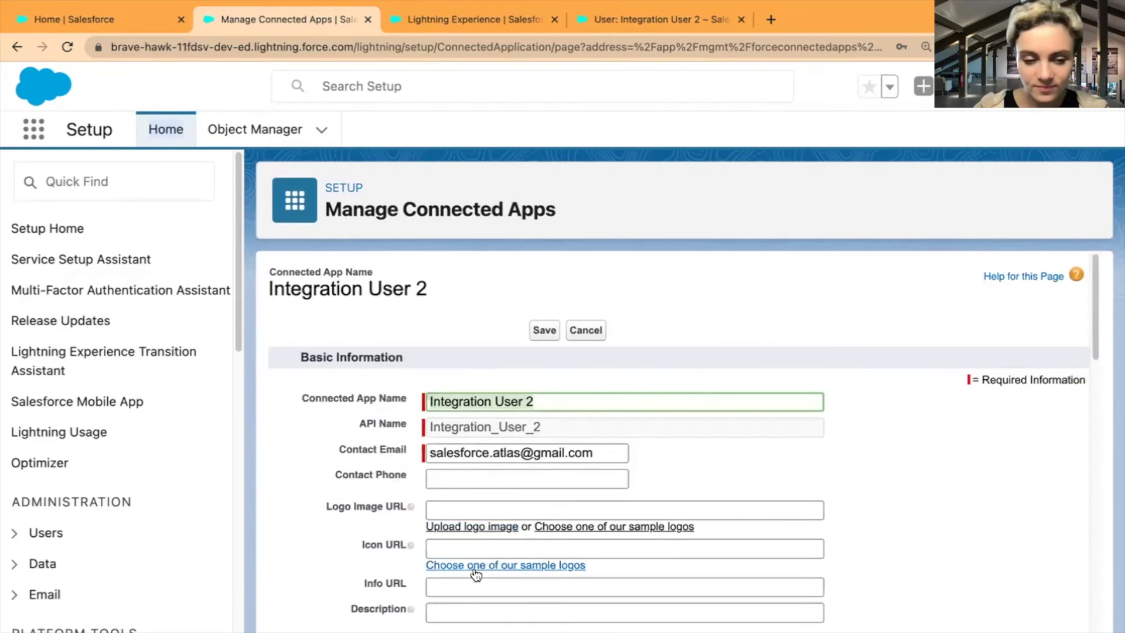
scroll(539, 499, down, 4)
click(422, 508)
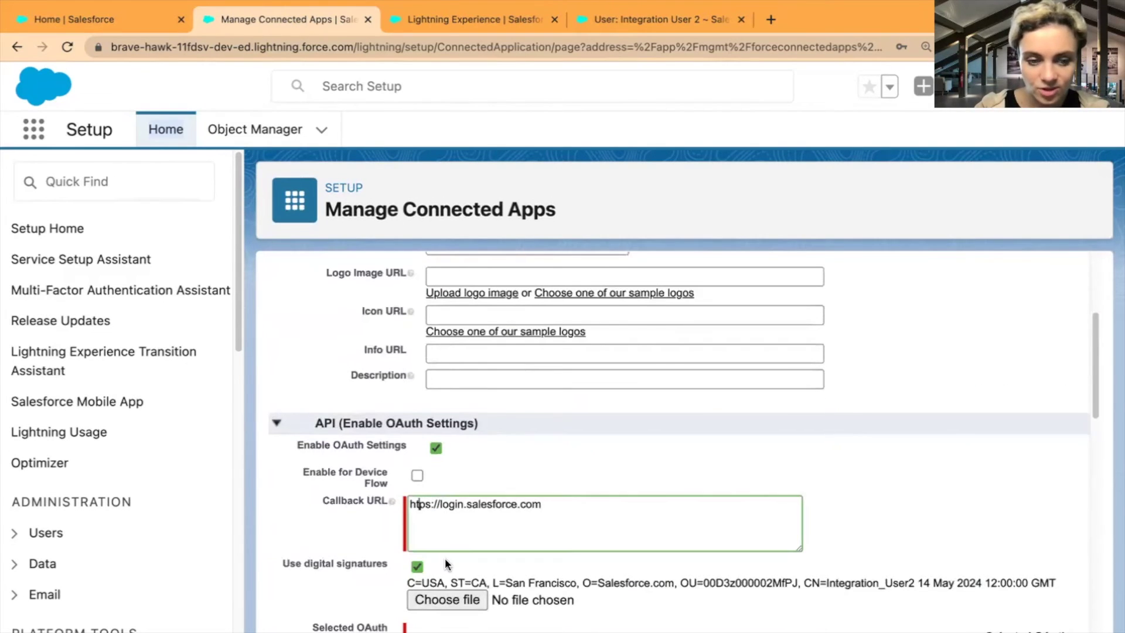
click(350, 518)
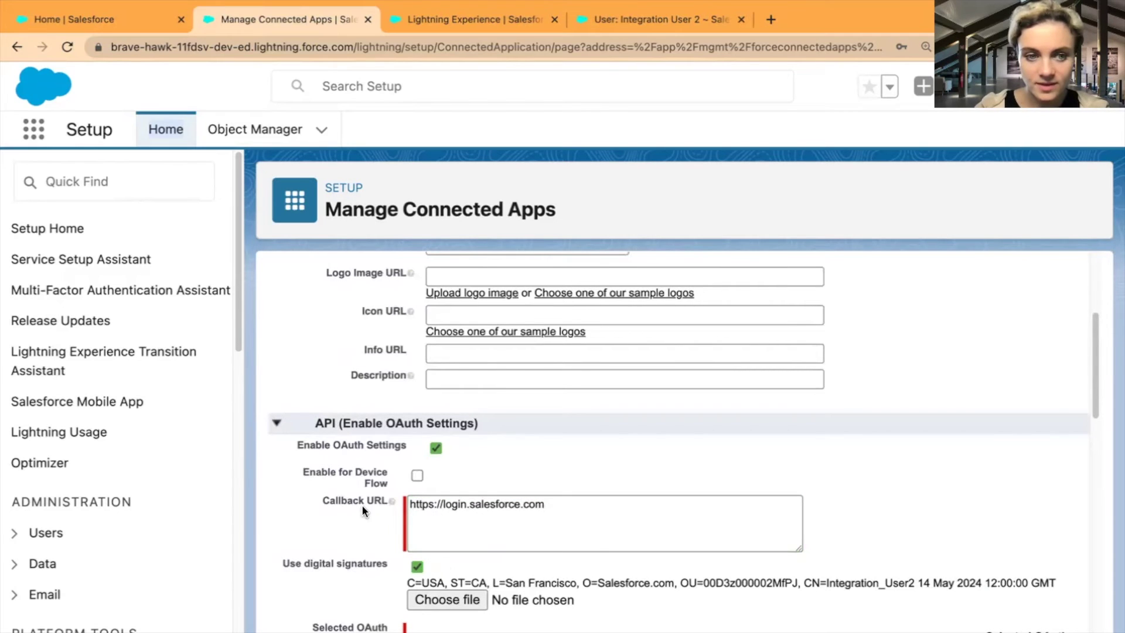
mouse_move(394, 502)
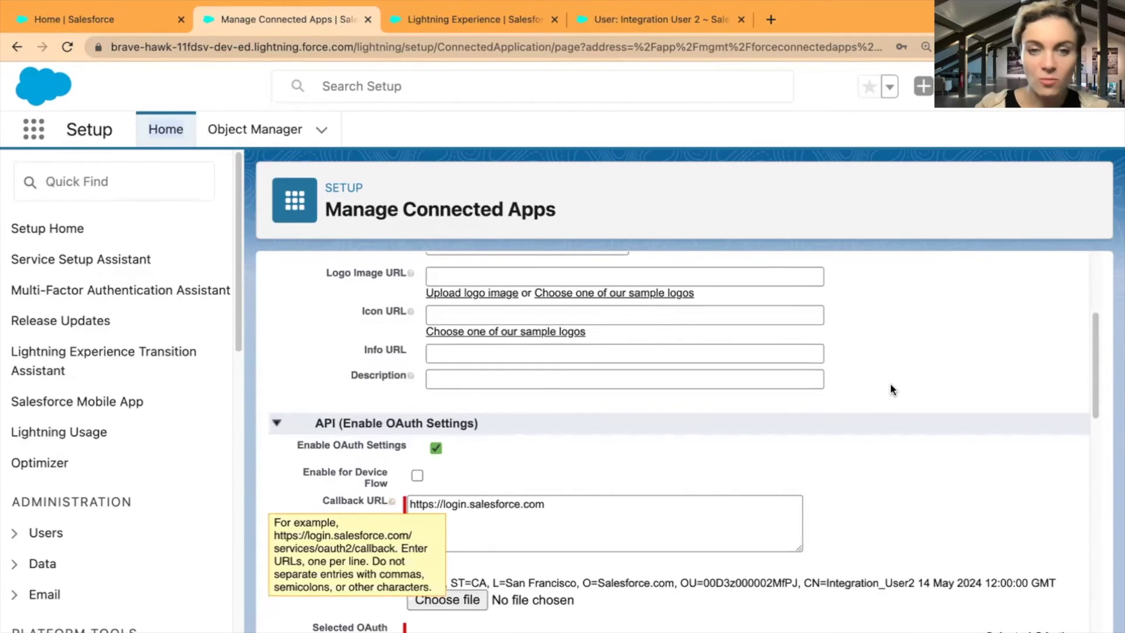
scroll(885, 410, up, 4)
click(539, 332)
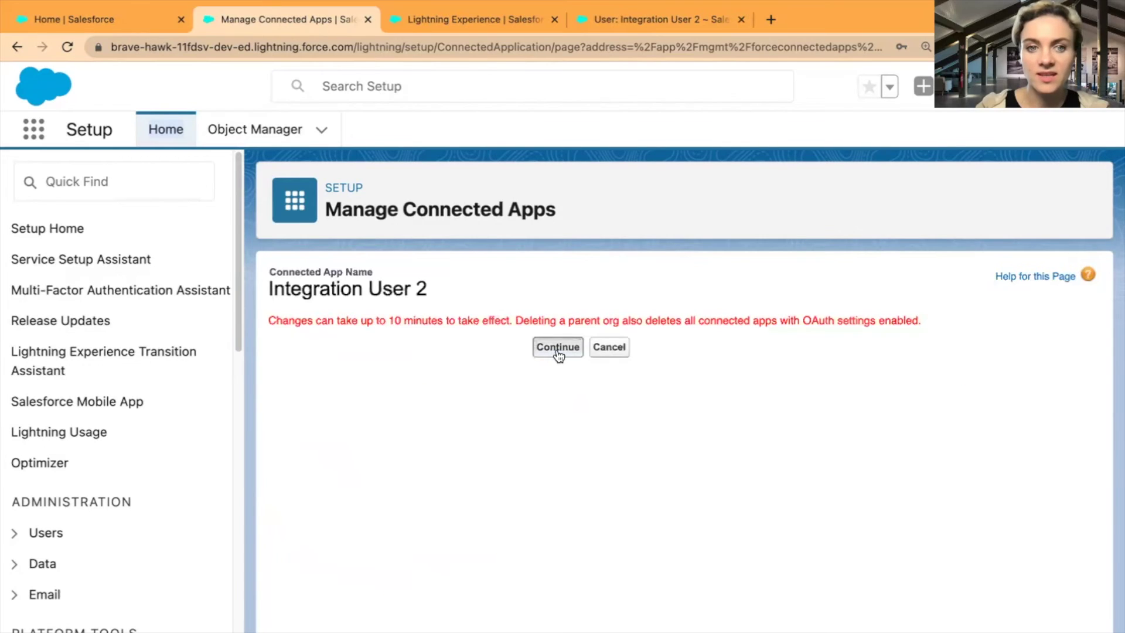
click(555, 350)
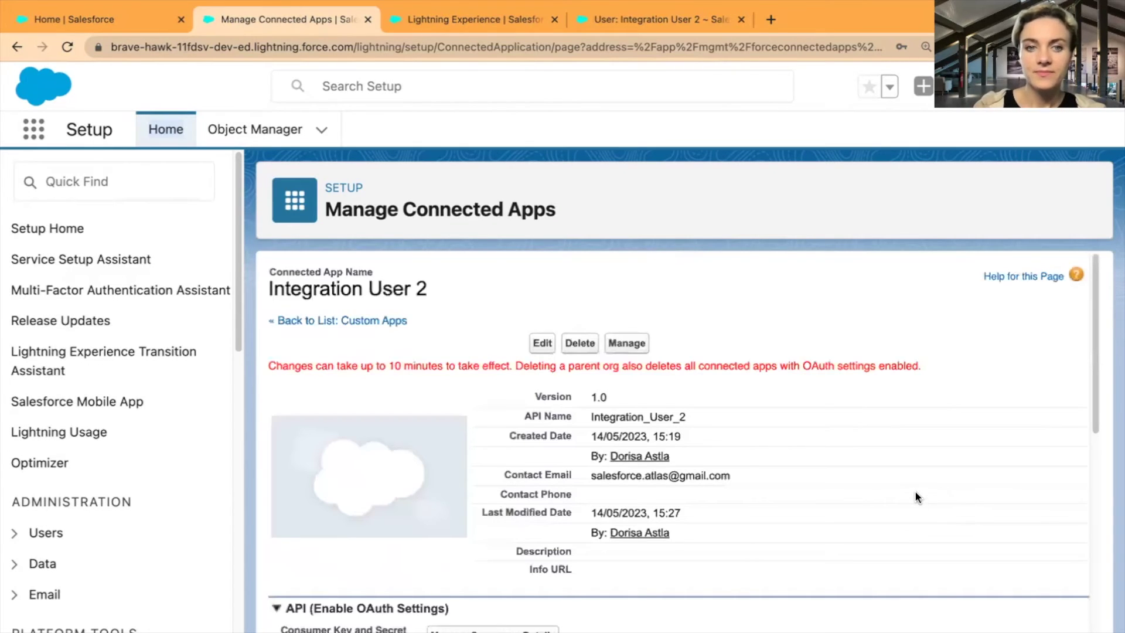
- Review the connected app's saved OAuth settings and its Initial Access Token for Dynamic Client Registration section
scroll(913, 487, down, 3)
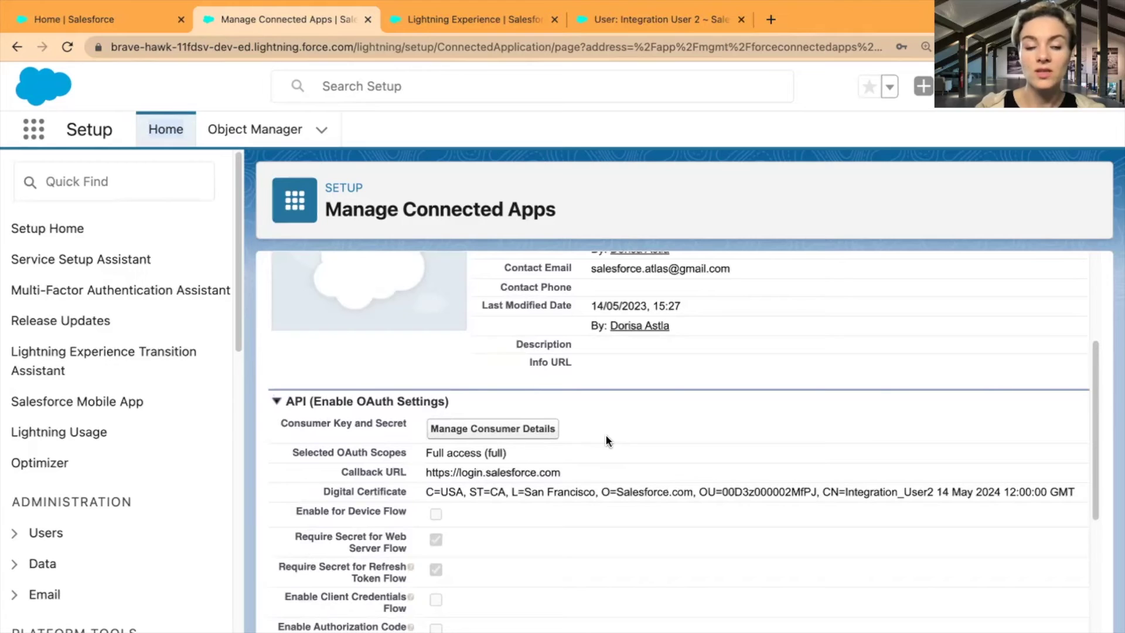
scroll(606, 438, down, 6)
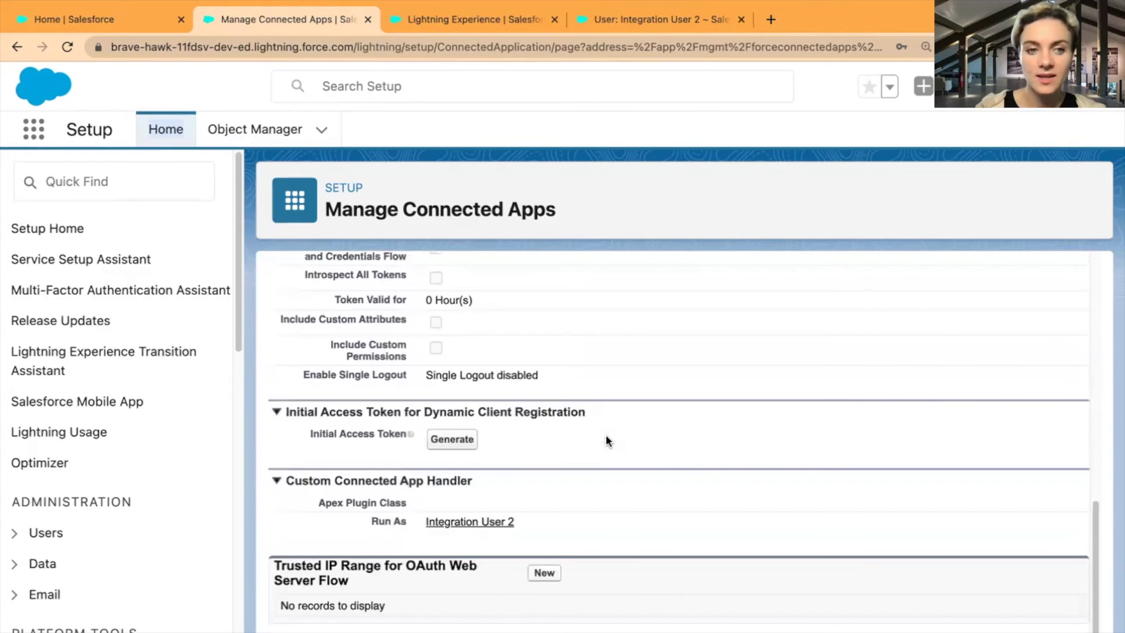
scroll(659, 445, down, 1)
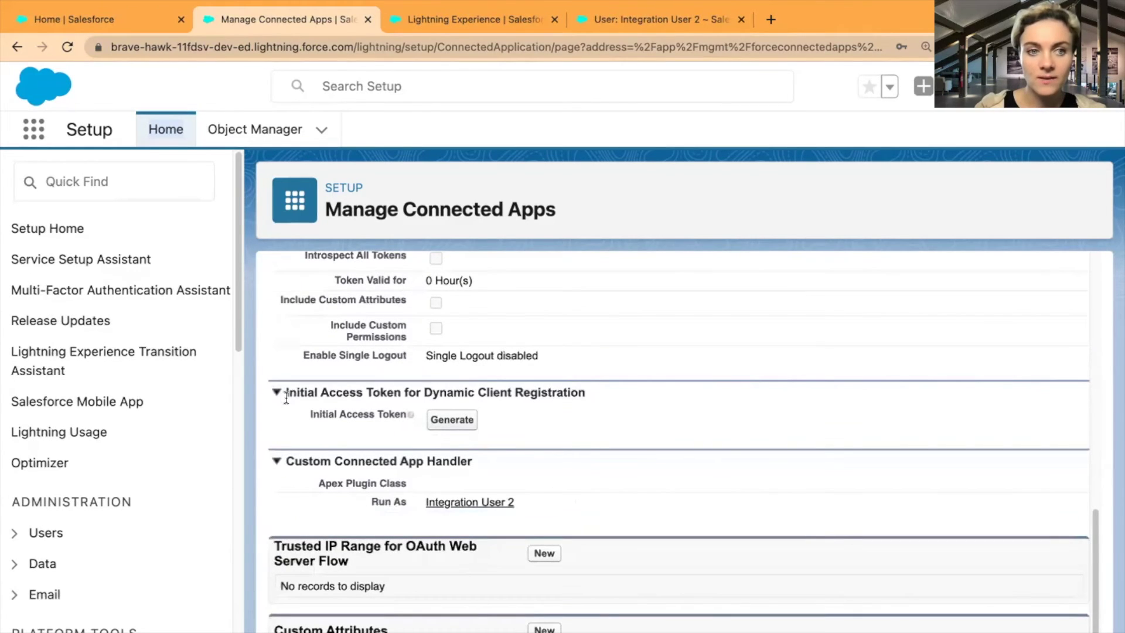
drag(282, 390, 578, 394)
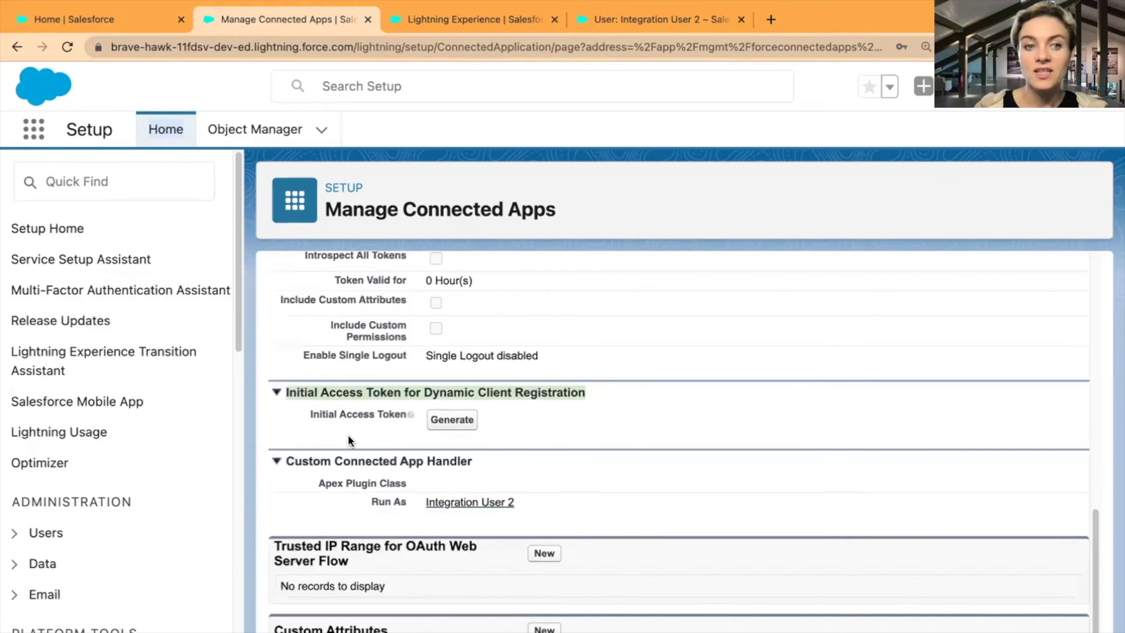
mouse_move(407, 414)
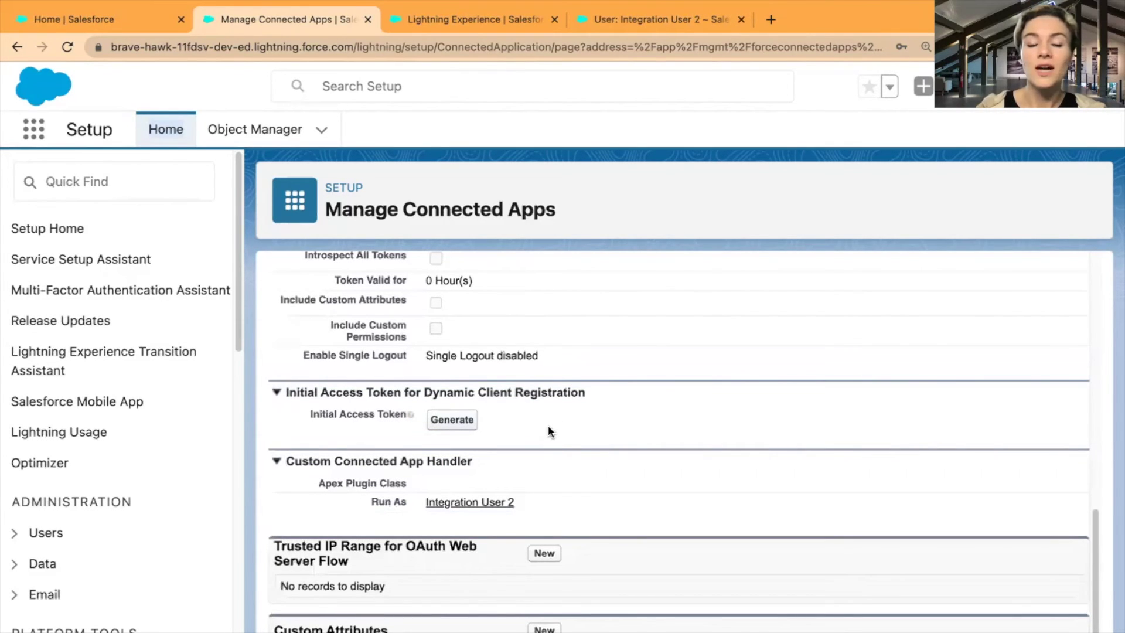
scroll(629, 432, up, 1)
scroll(630, 429, down, 1)
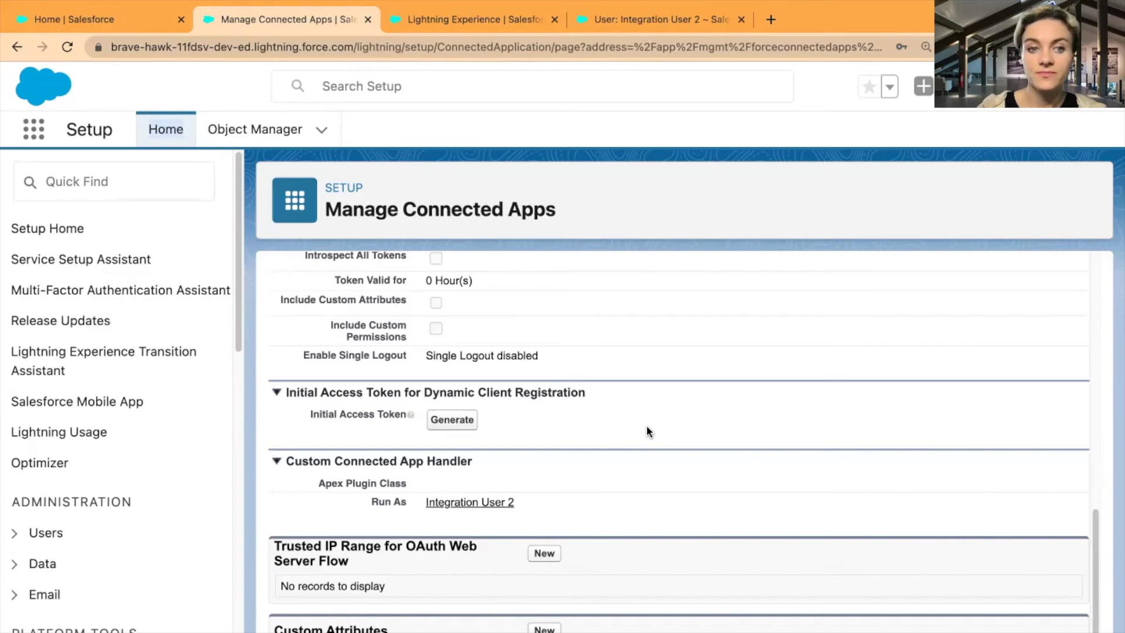
scroll(646, 428, up, 10)
scroll(704, 276, up, 3)
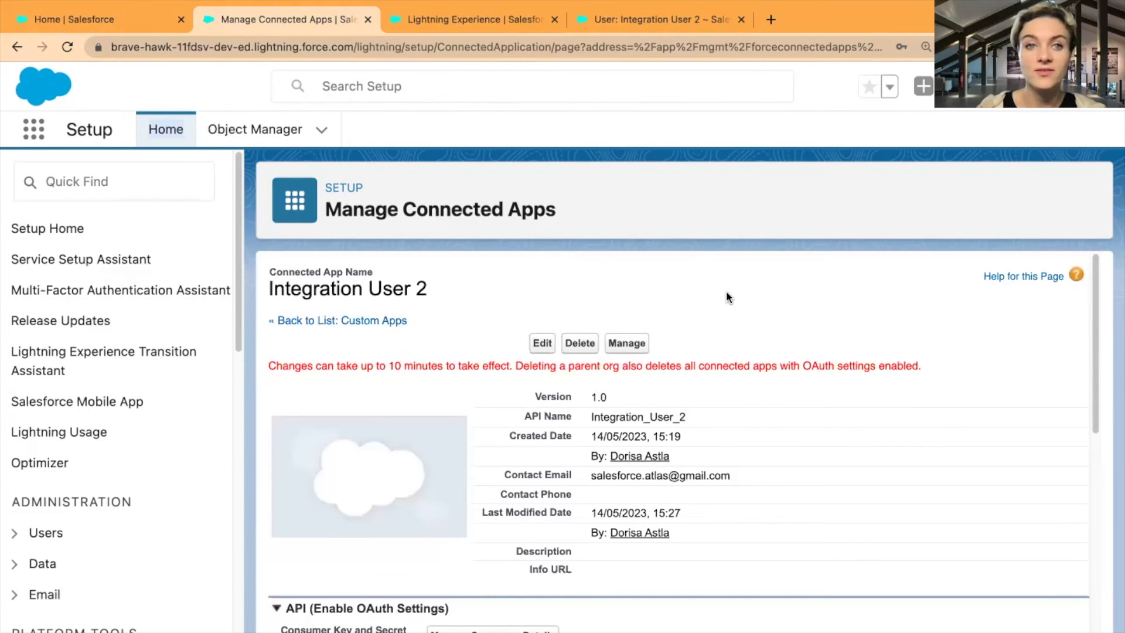
scroll(762, 528, down, 5)
scroll(770, 567, down, 5)
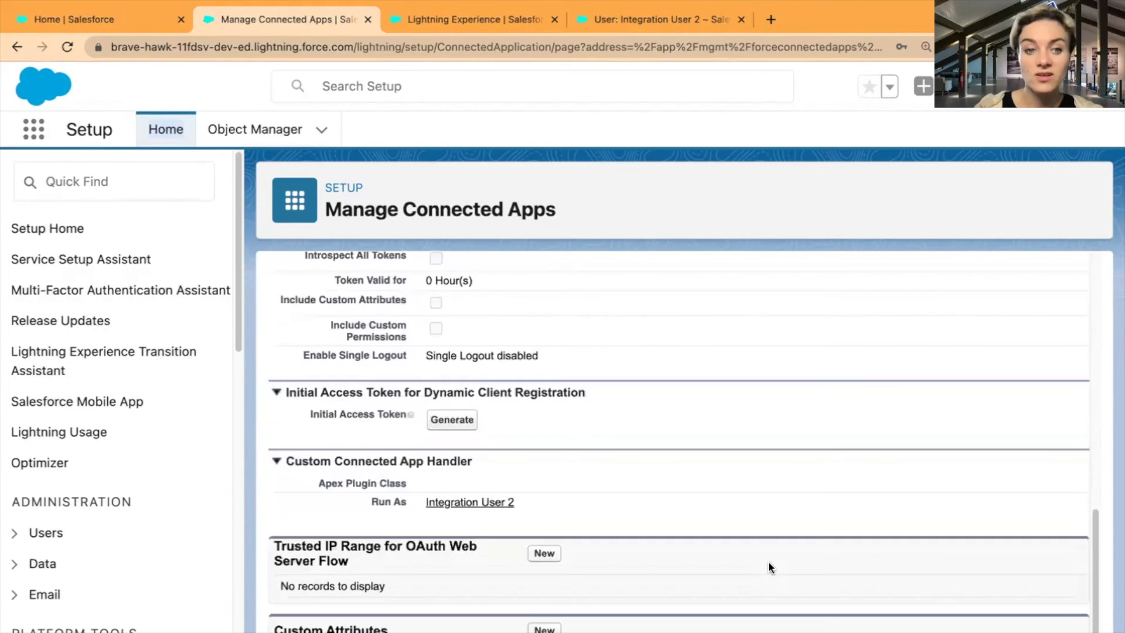
scroll(767, 561, up, 15)
scroll(808, 544, down, 1)
scroll(809, 544, up, 1)
scroll(809, 544, down, 1)
scroll(809, 544, up, 1)
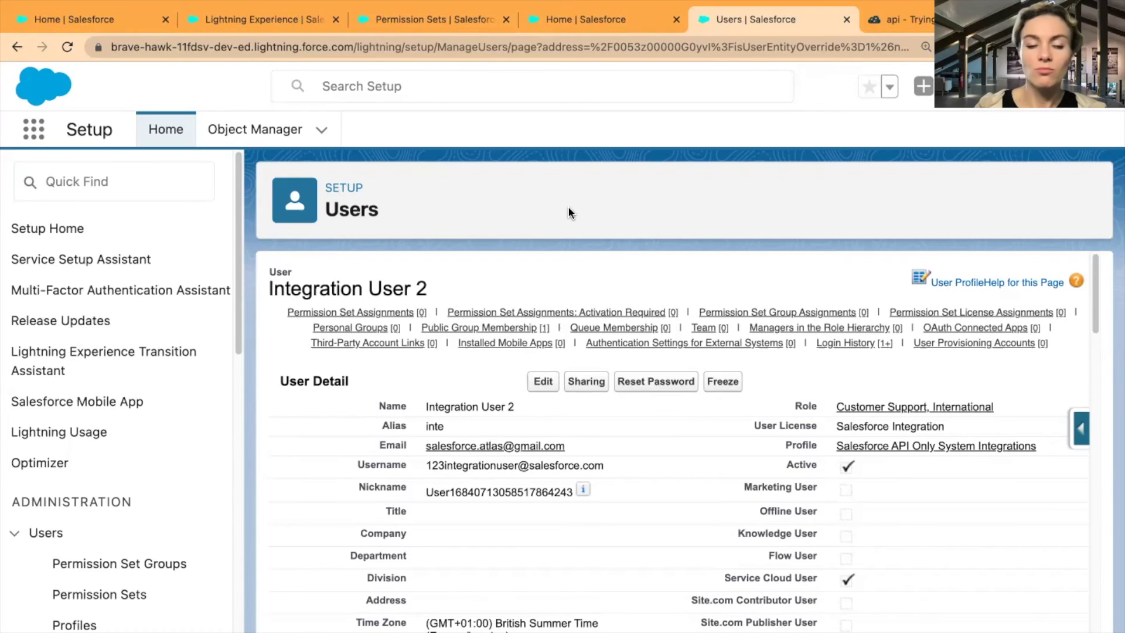
- Open the Permission Set License Assignments of the Integration User 2 user record for editing
scroll(670, 580, down, 15)
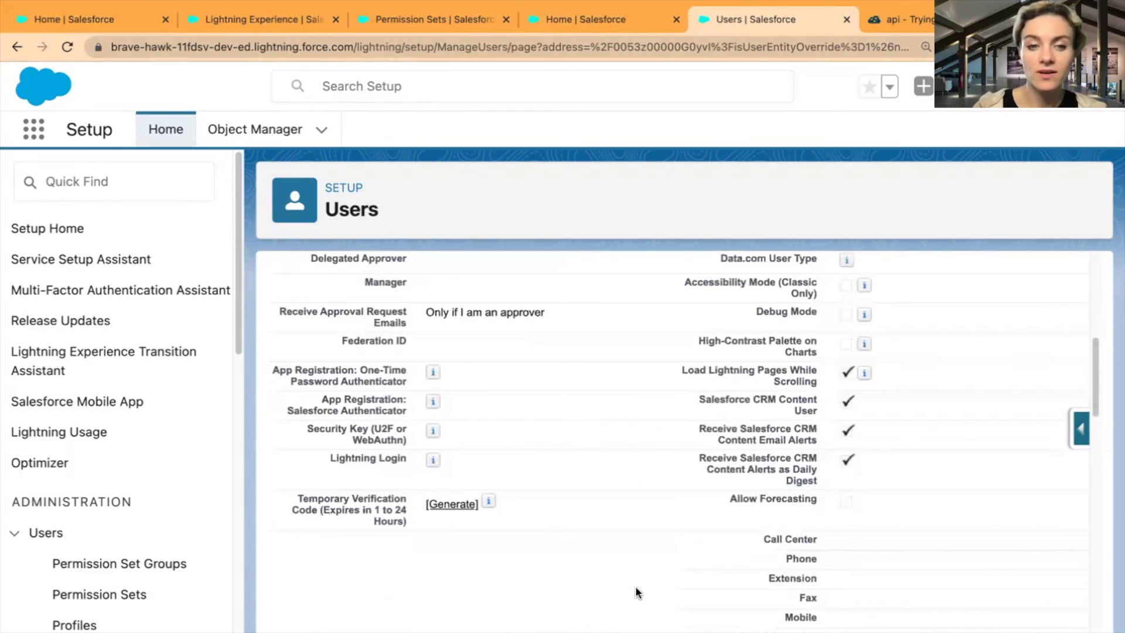
scroll(637, 586, down, 15)
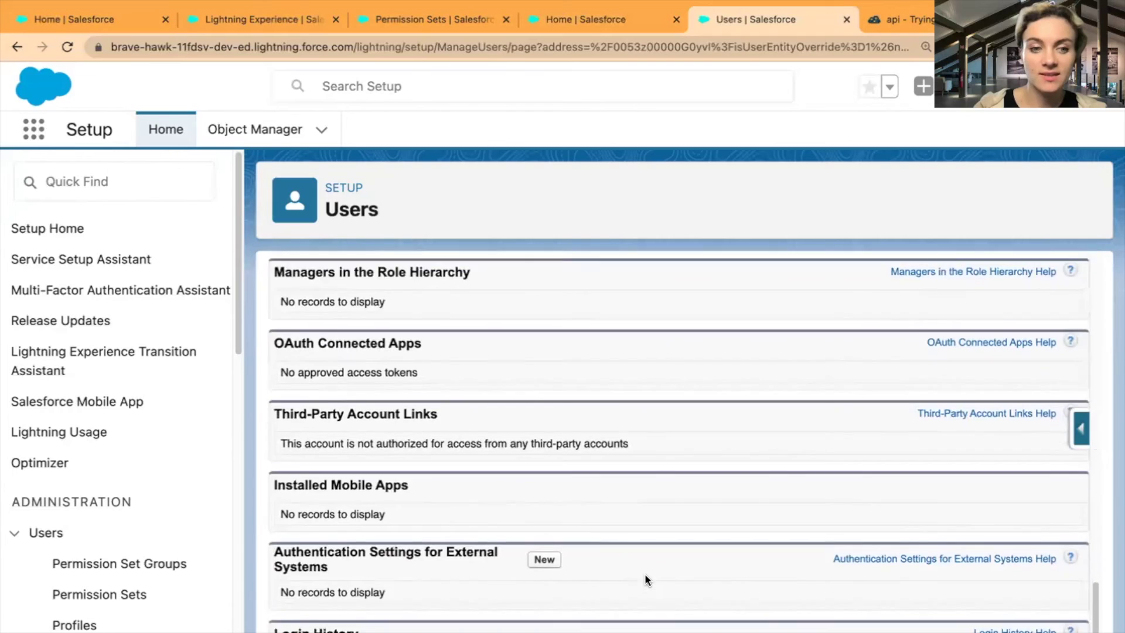
scroll(667, 554, up, 12)
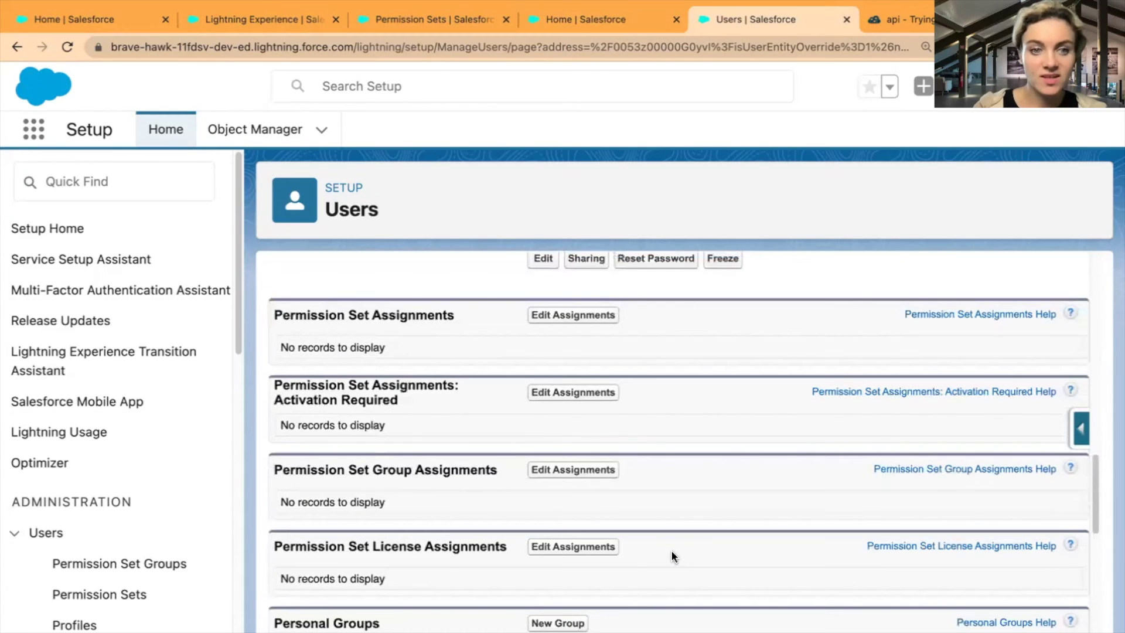
scroll(656, 542, down, 1)
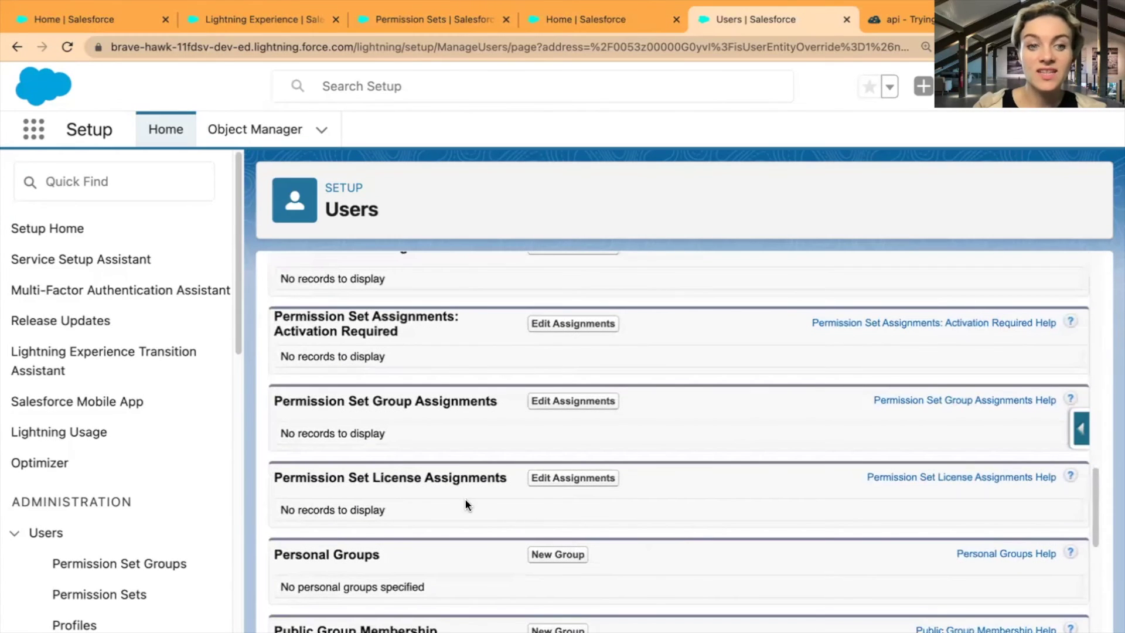
click(551, 481)
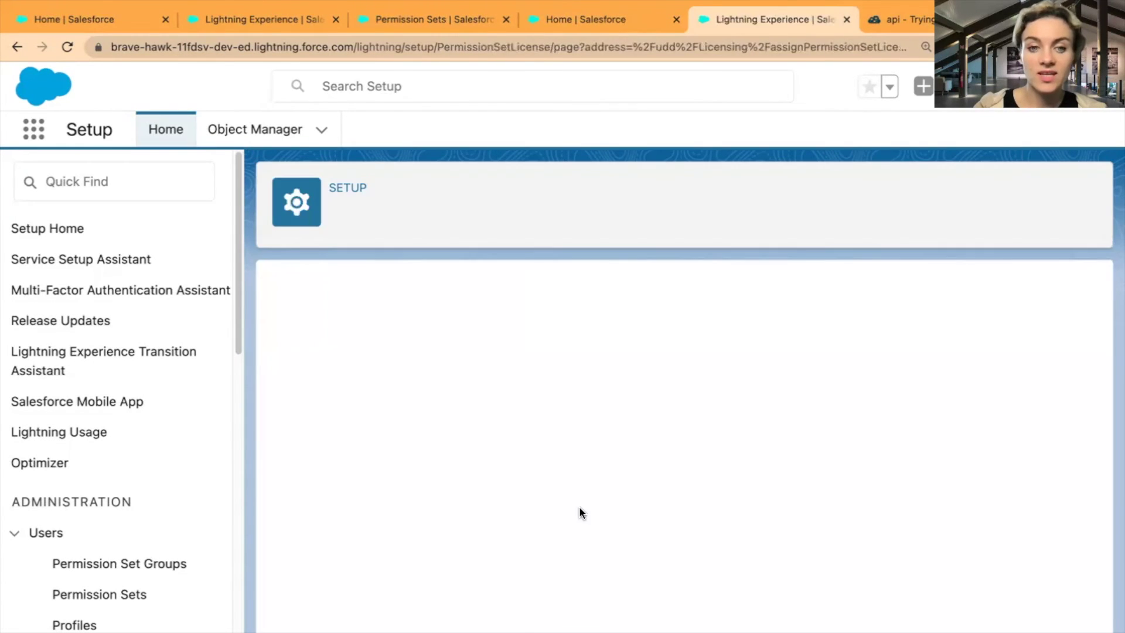
- Enable the Salesforce API Integration permission set license for Integration User 2
scroll(600, 515, down, 5)
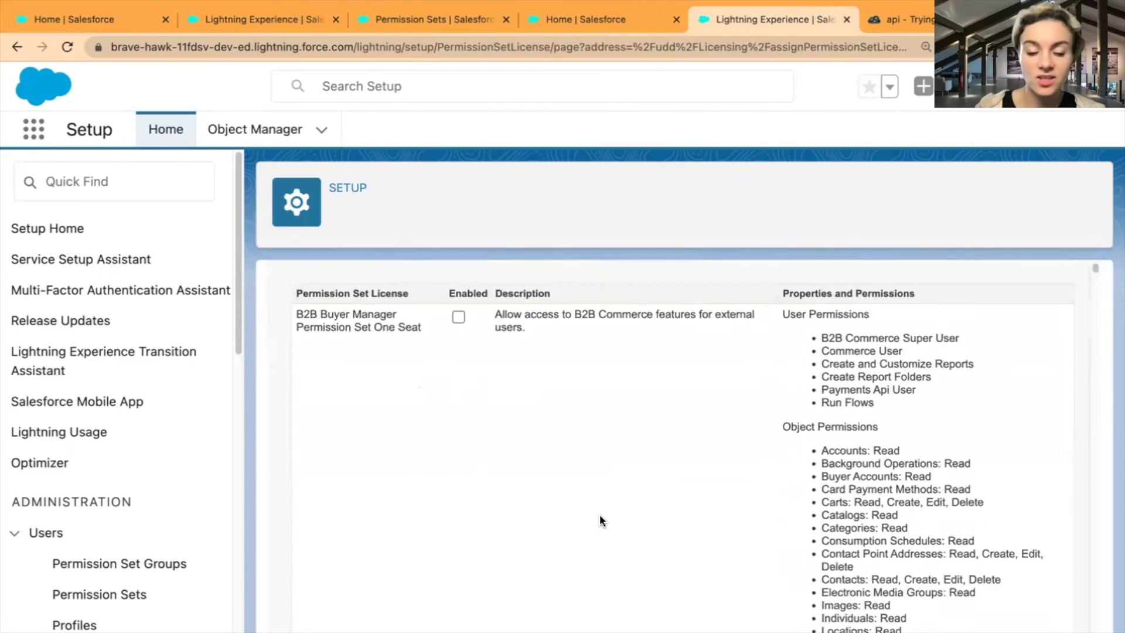
scroll(594, 521, down, 10)
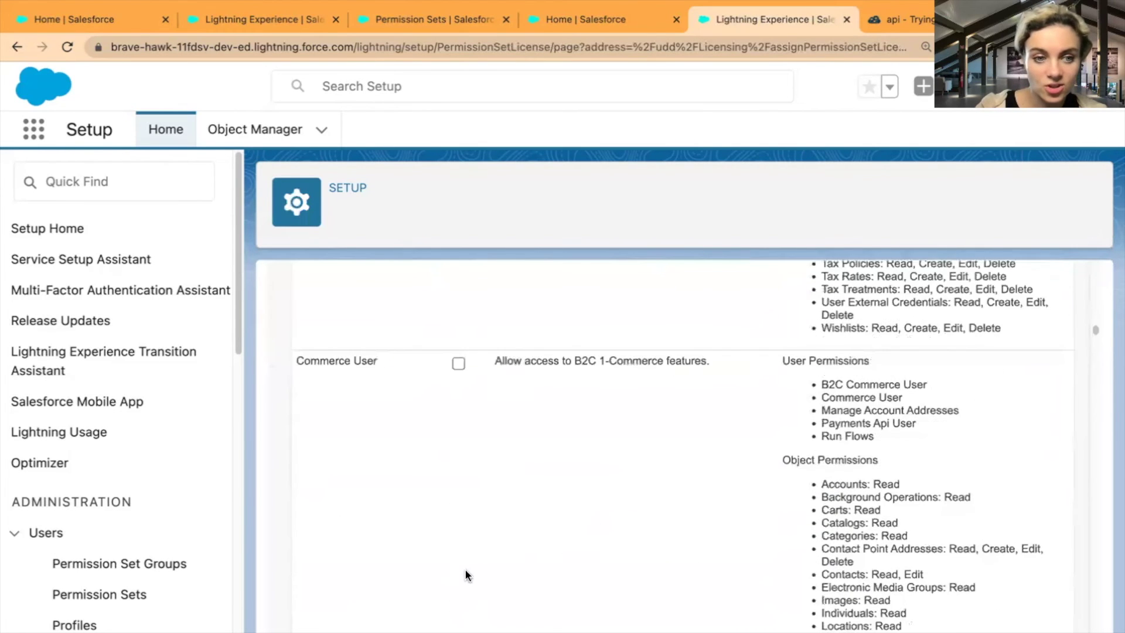
scroll(473, 570, down, 15)
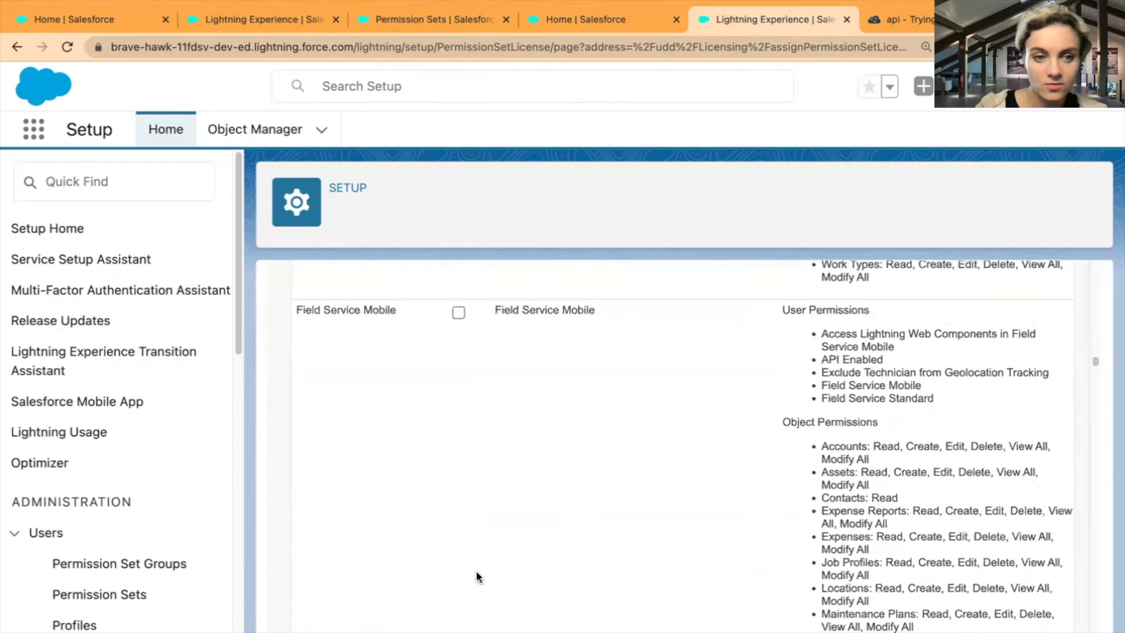
scroll(477, 577, down, 15)
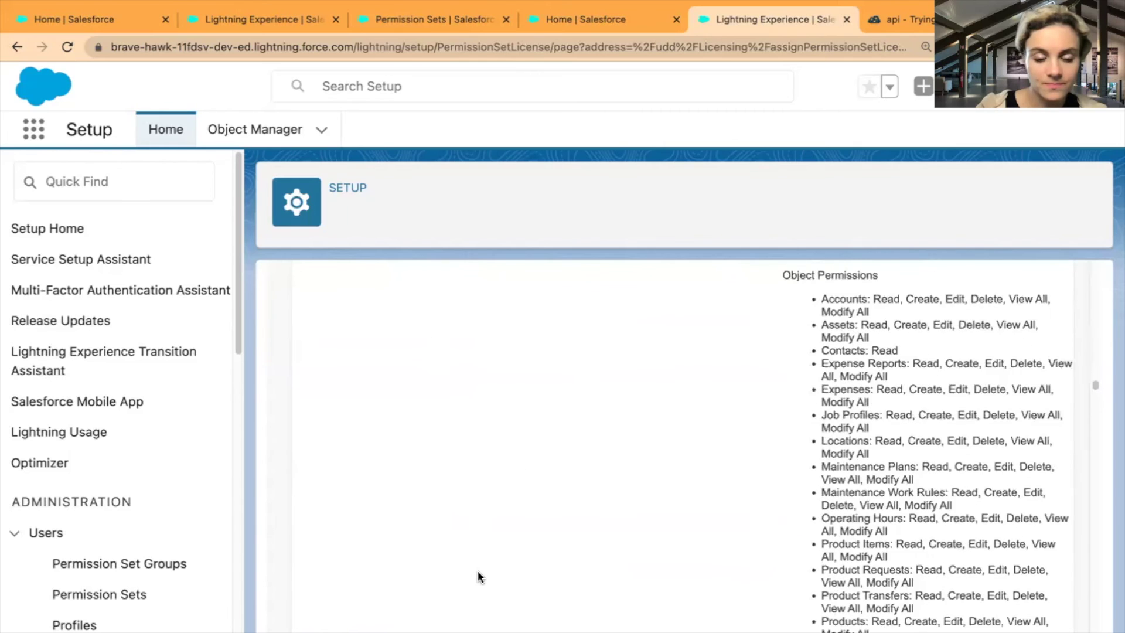
scroll(477, 573, down, 15)
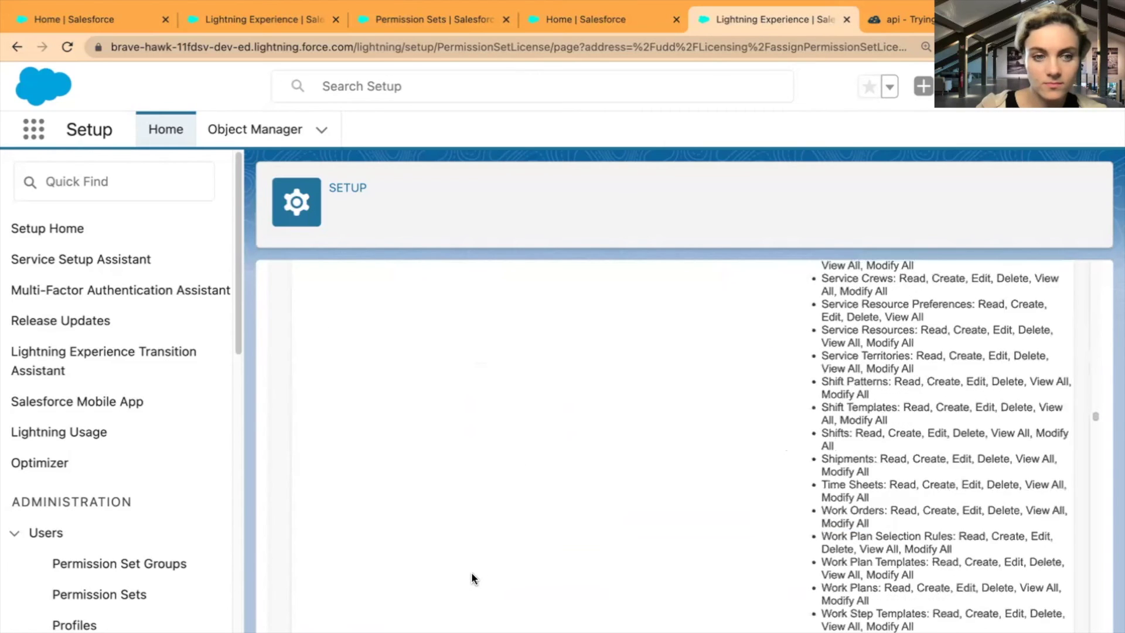
scroll(471, 572, down, 15)
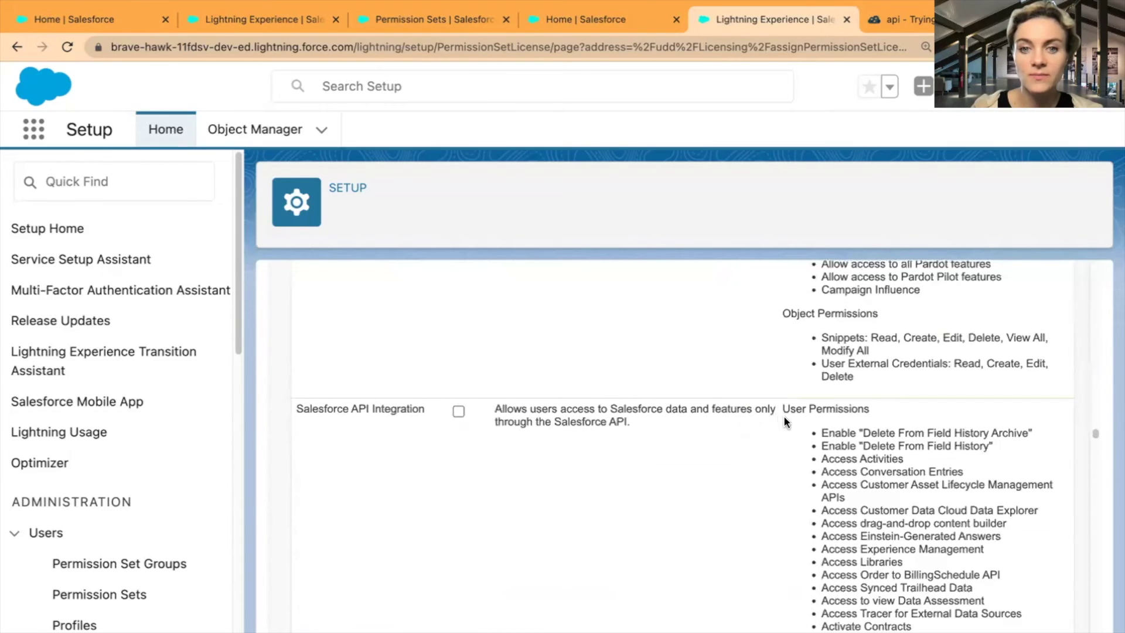
click(458, 411)
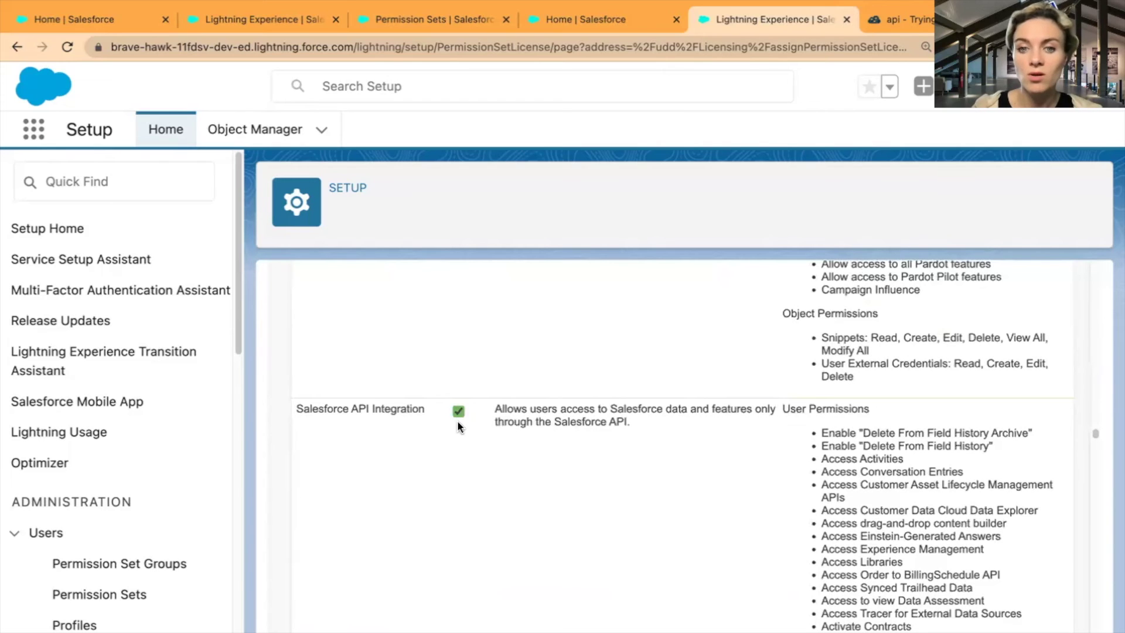
- Examine the user permissions included in the Salesforce API Integration license and save the license assignment
scroll(874, 437, down, 1)
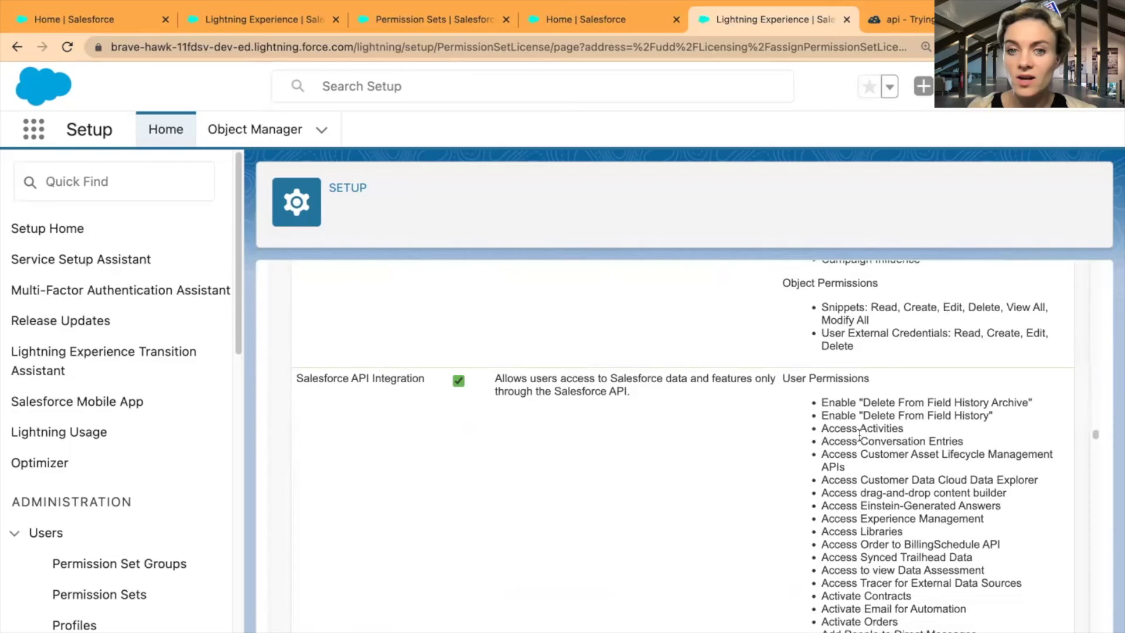
scroll(859, 437, down, 2)
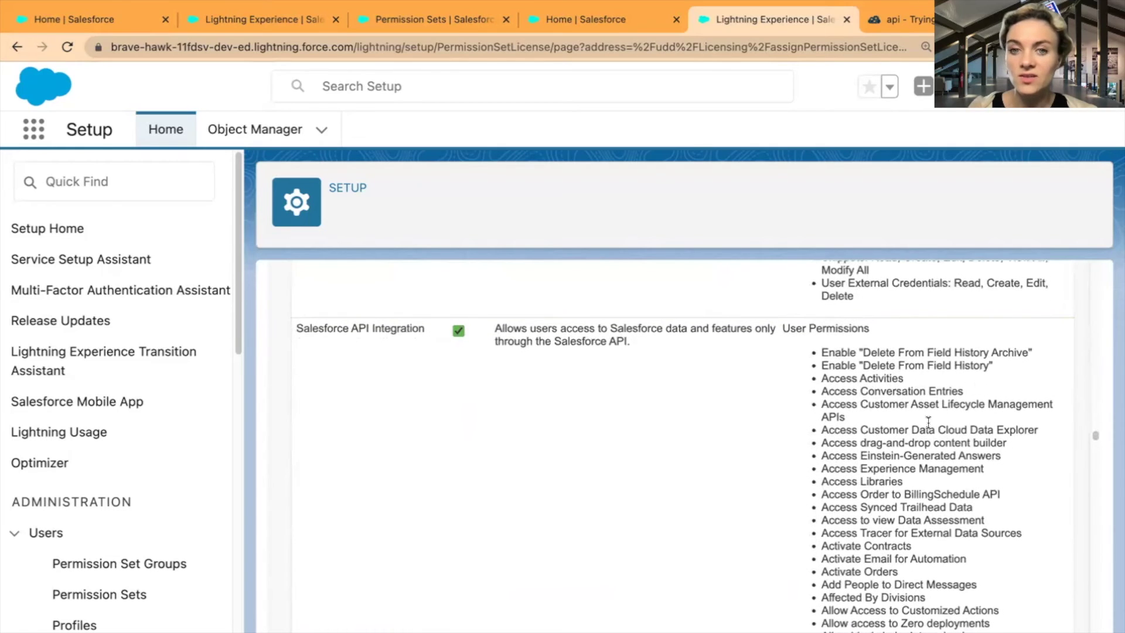
scroll(929, 421, down, 1)
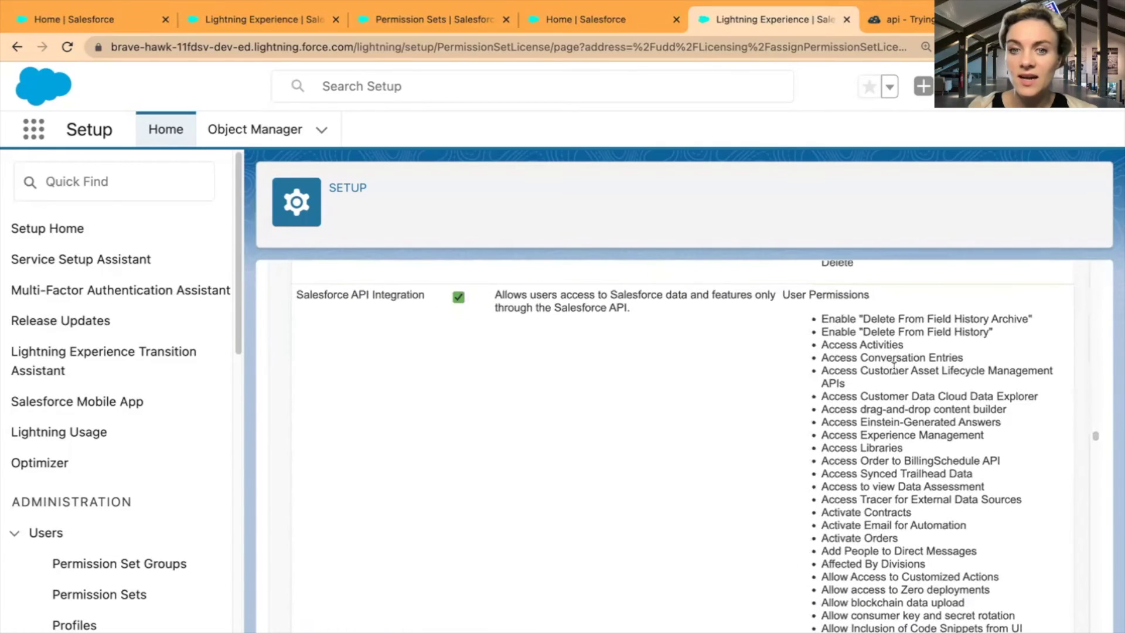
scroll(882, 446, down, 10)
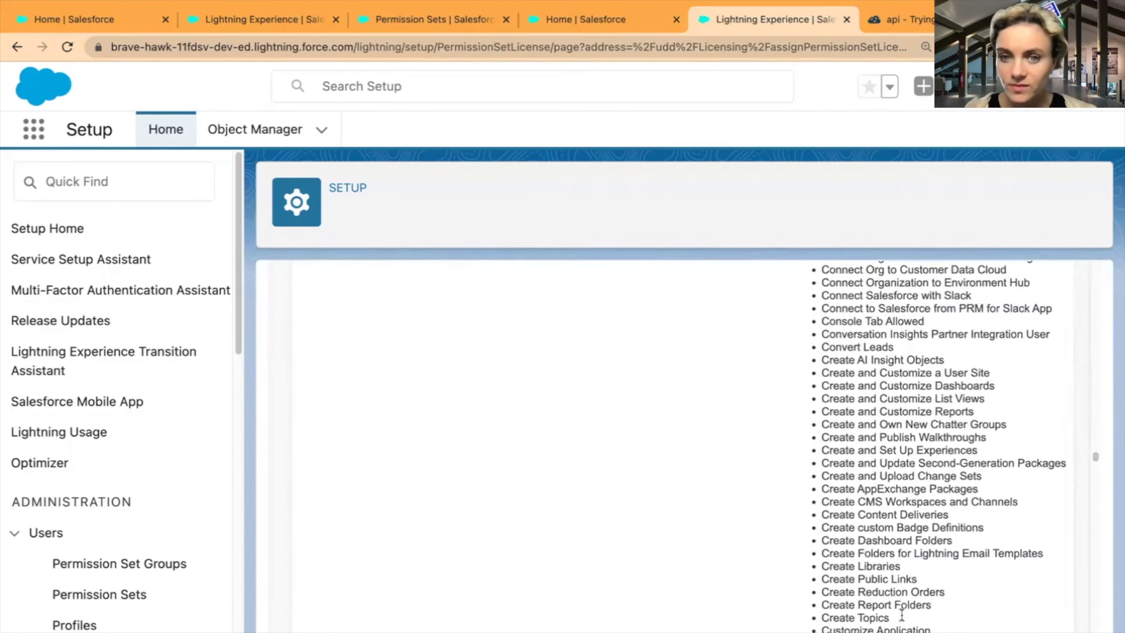
scroll(906, 619, up, 8)
scroll(906, 620, up, 15)
scroll(900, 604, up, 12)
scroll(730, 512, up, 10)
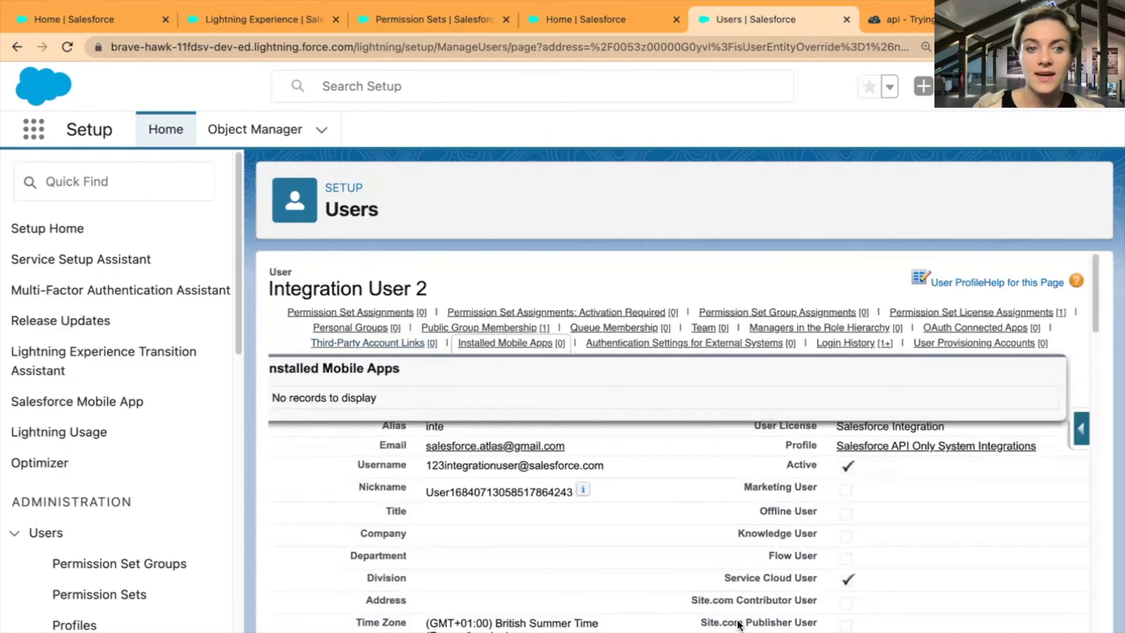
- Open the Integration User 2 - Object Access permission set from the org's list of permission sets
scroll(672, 620, down, 10)
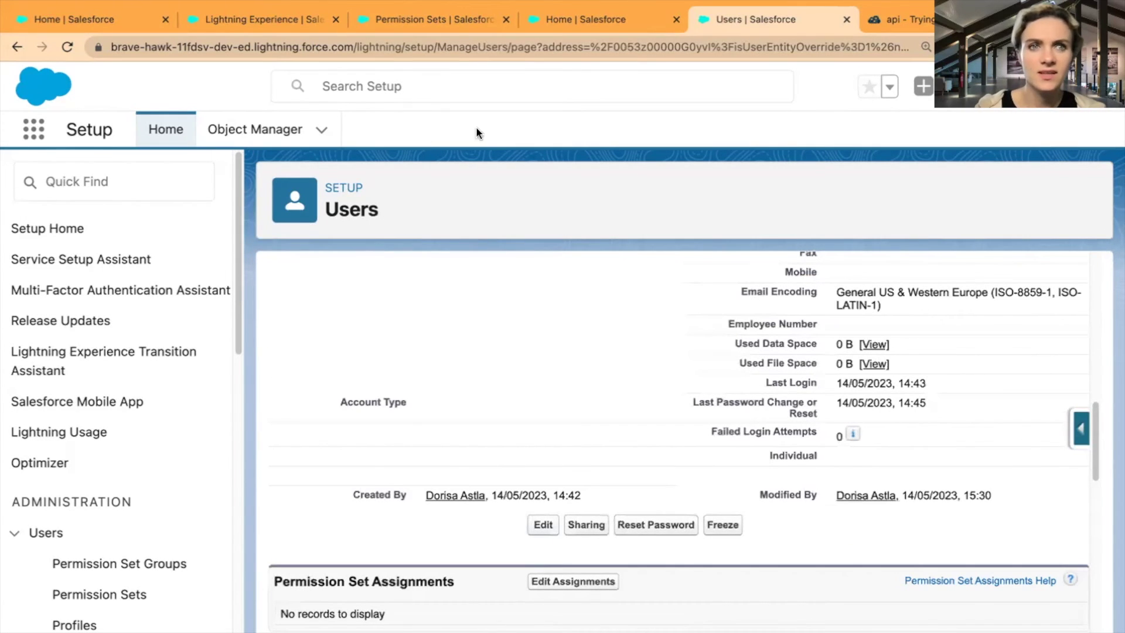
click(415, 17)
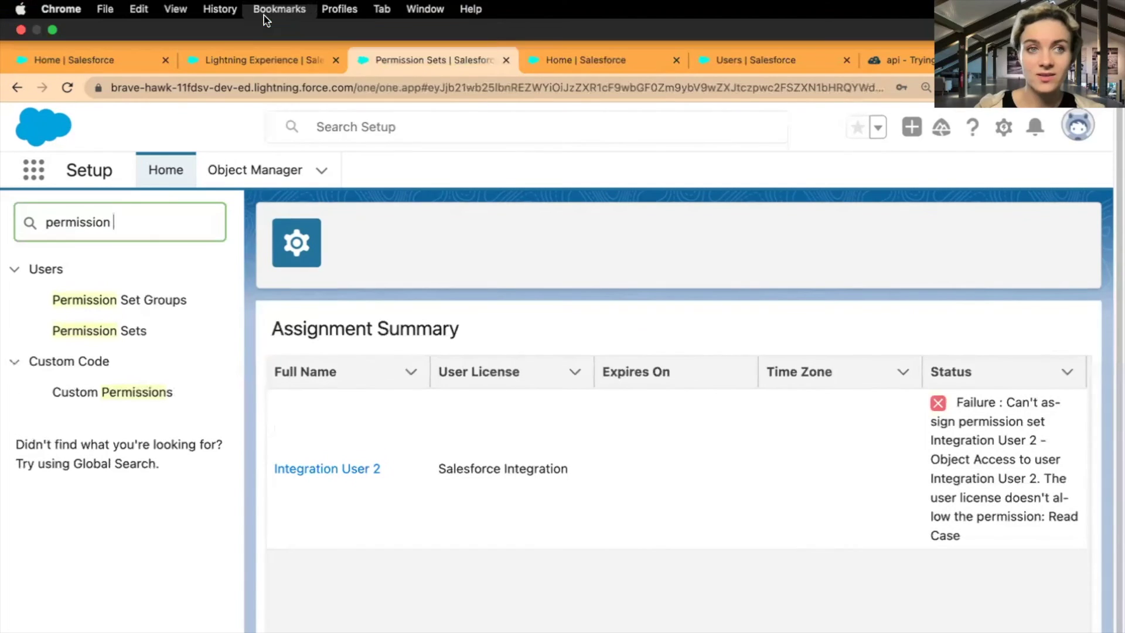
click(263, 15)
click(613, 177)
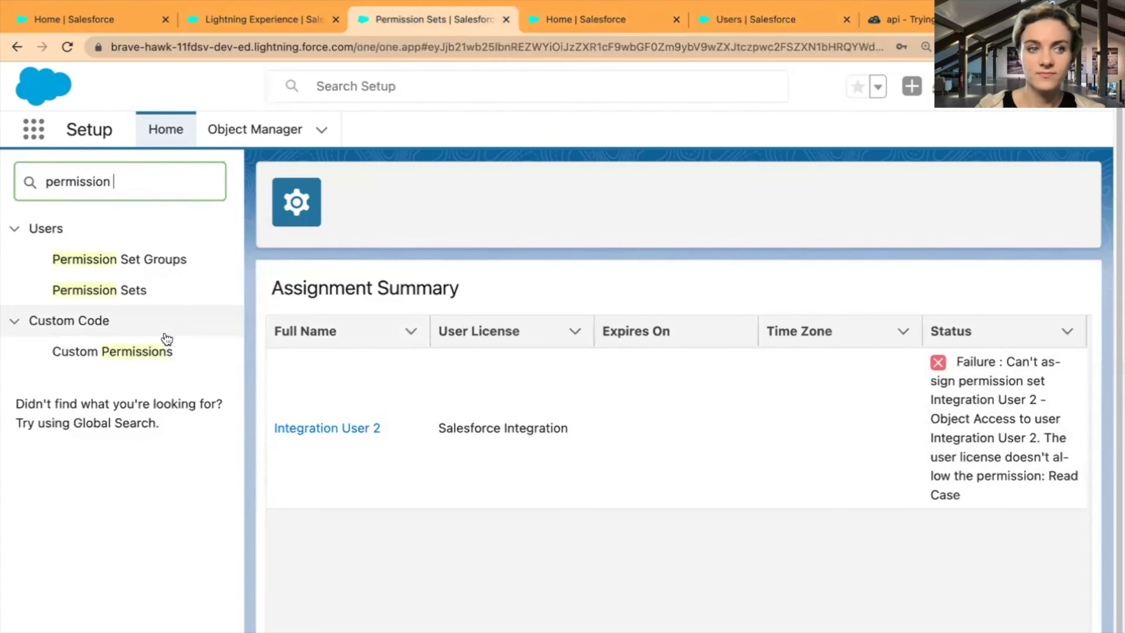
click(108, 291)
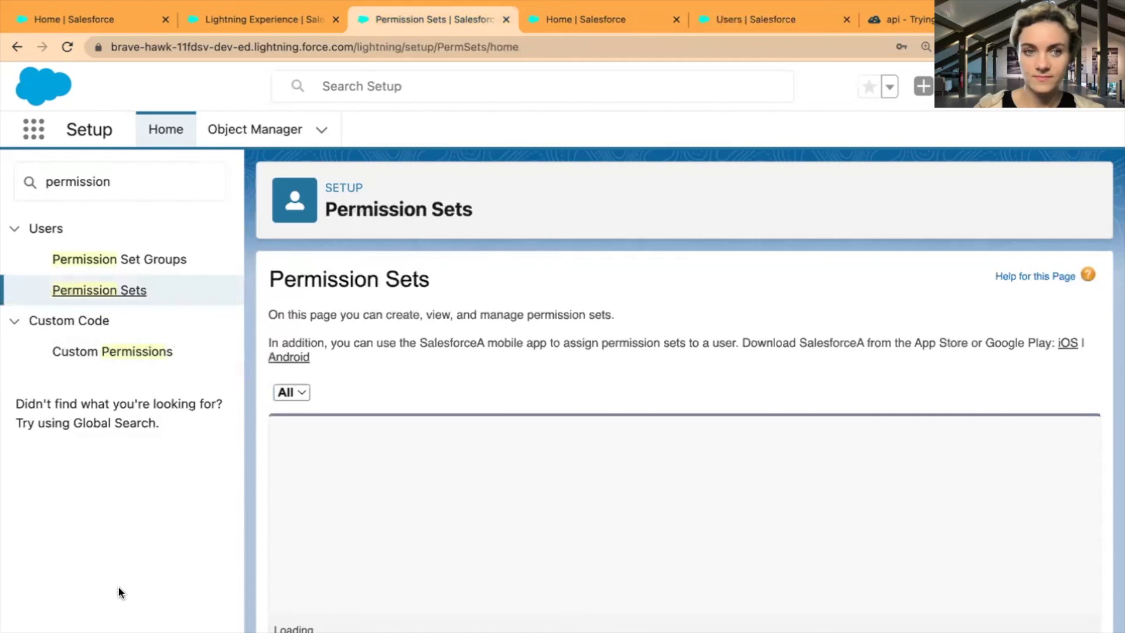
scroll(452, 589, down, 3)
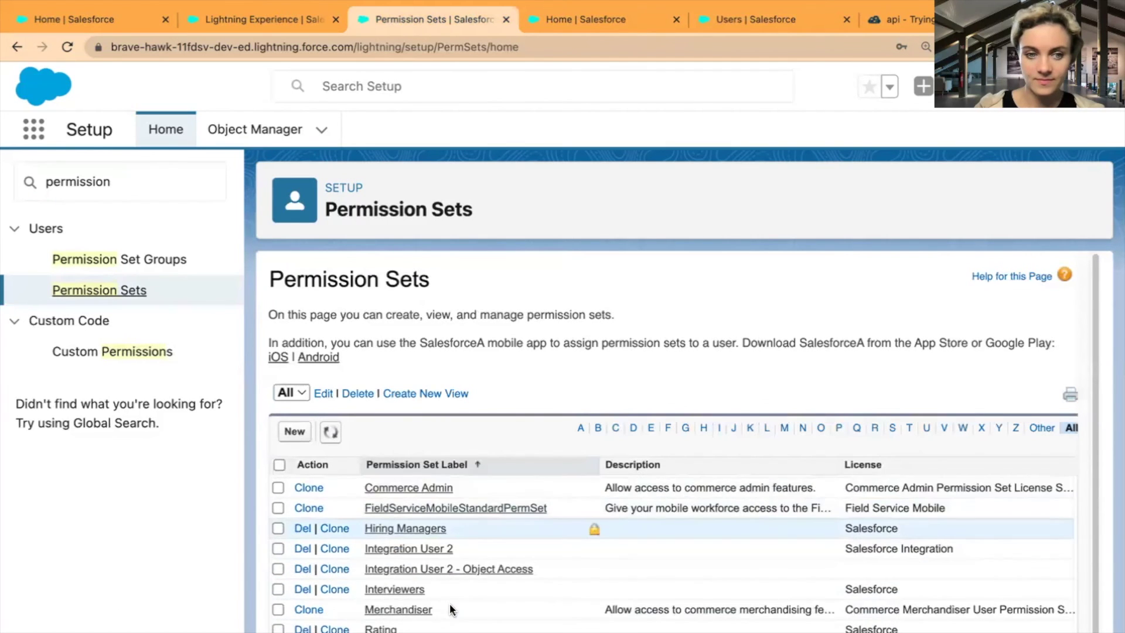
click(449, 554)
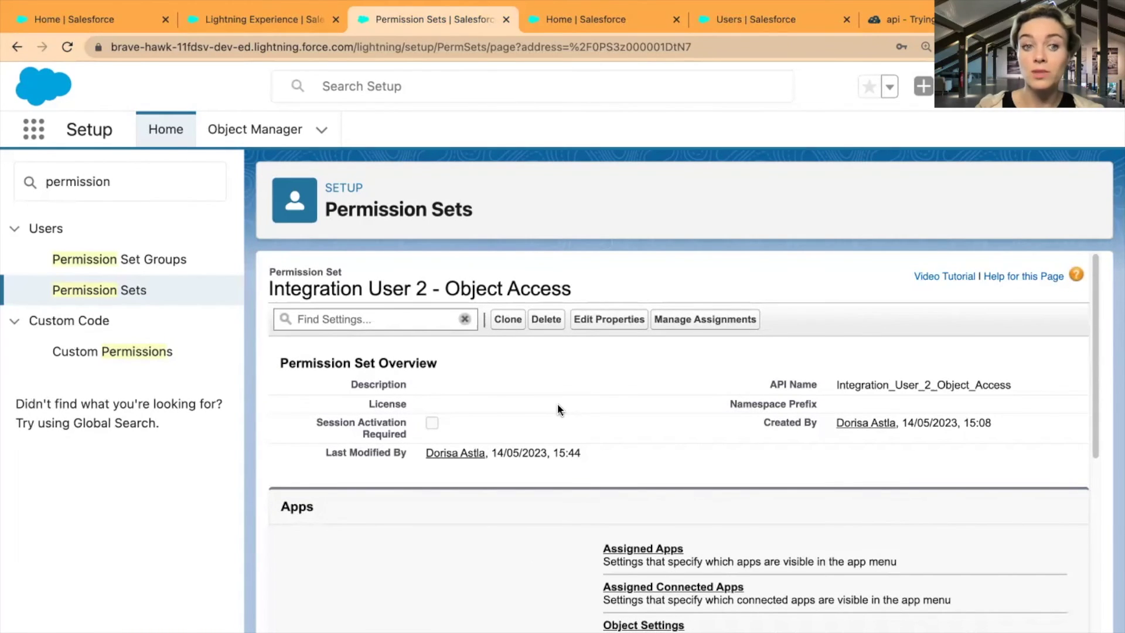
- Open the Cases object settings of the Integration User 2 - Object Access permission set
scroll(530, 583, down, 2)
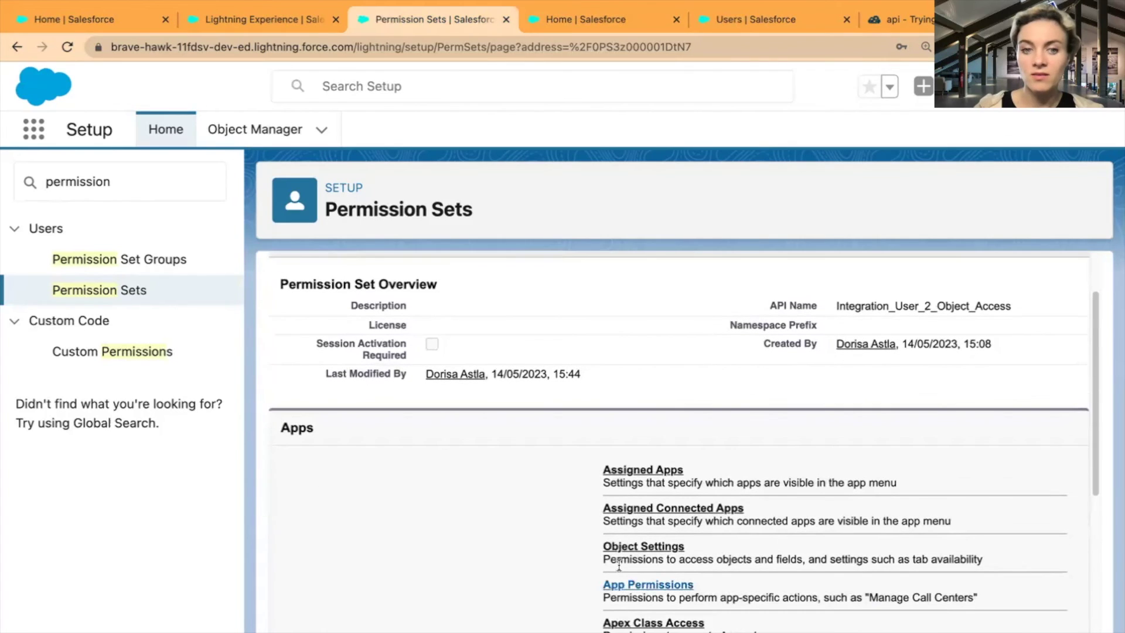
click(645, 547)
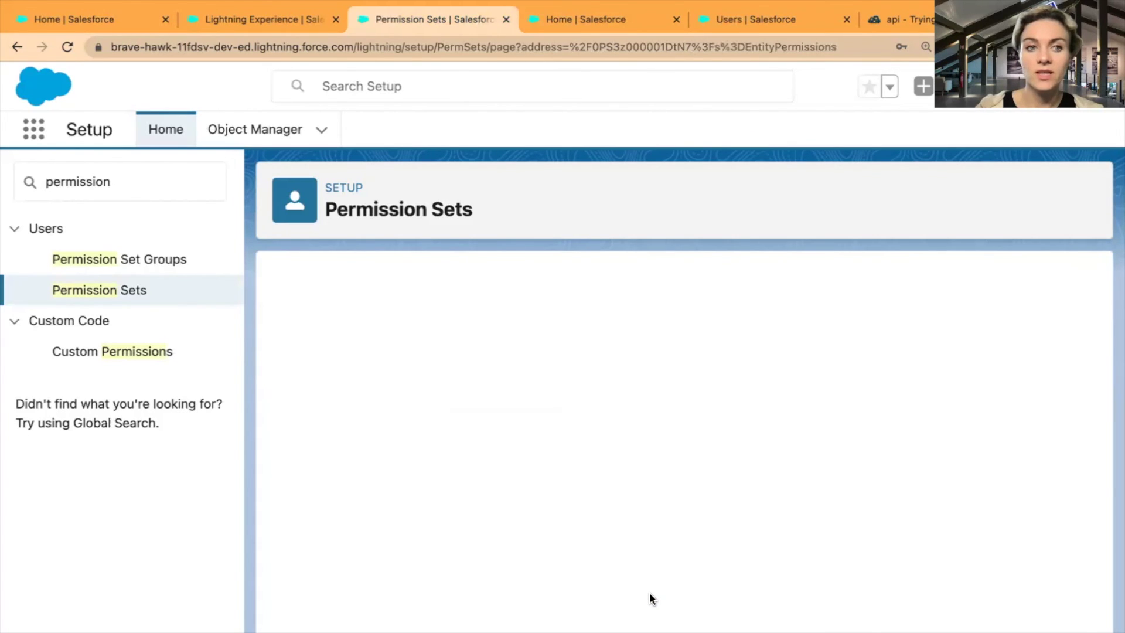
scroll(496, 627, down, 6)
scroll(496, 627, down, 3)
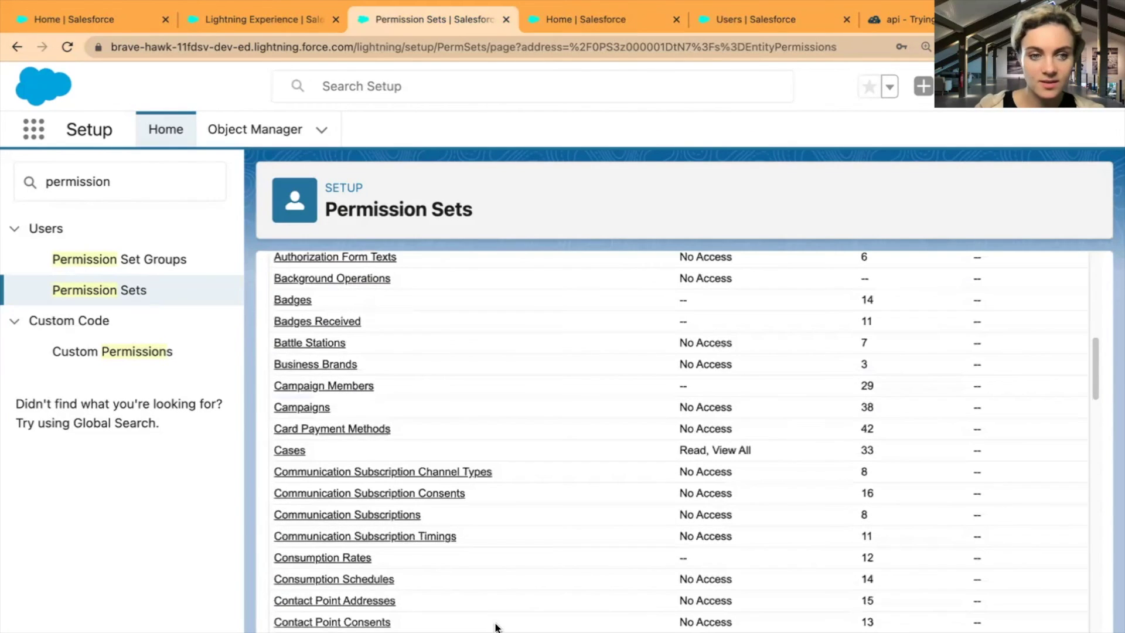
click(288, 446)
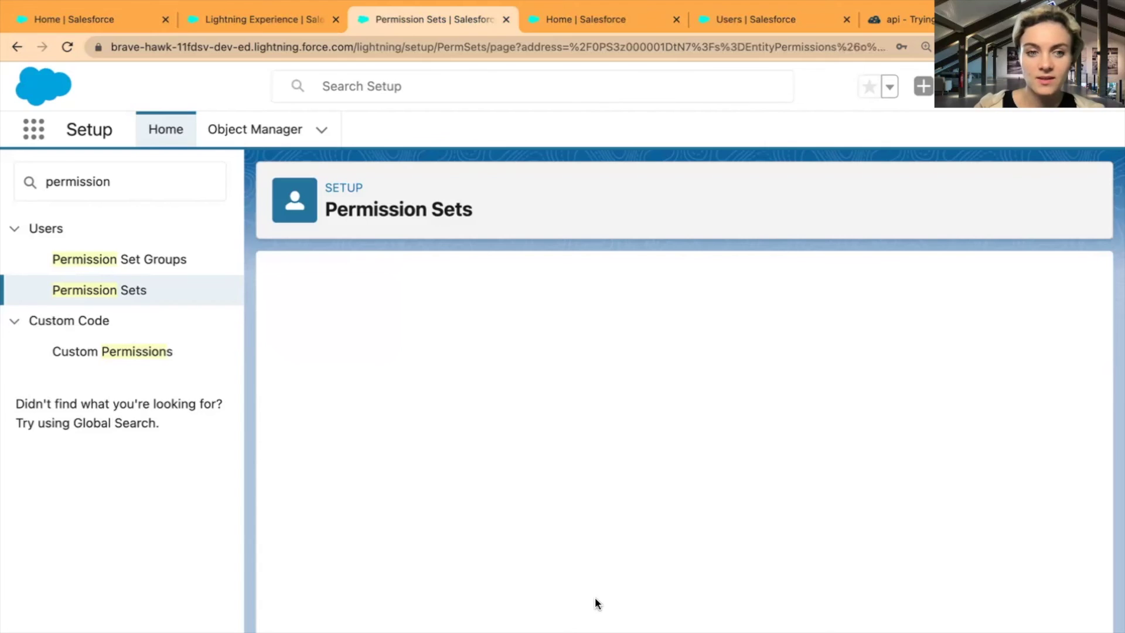
scroll(724, 616, down, 2)
scroll(720, 616, up, 1)
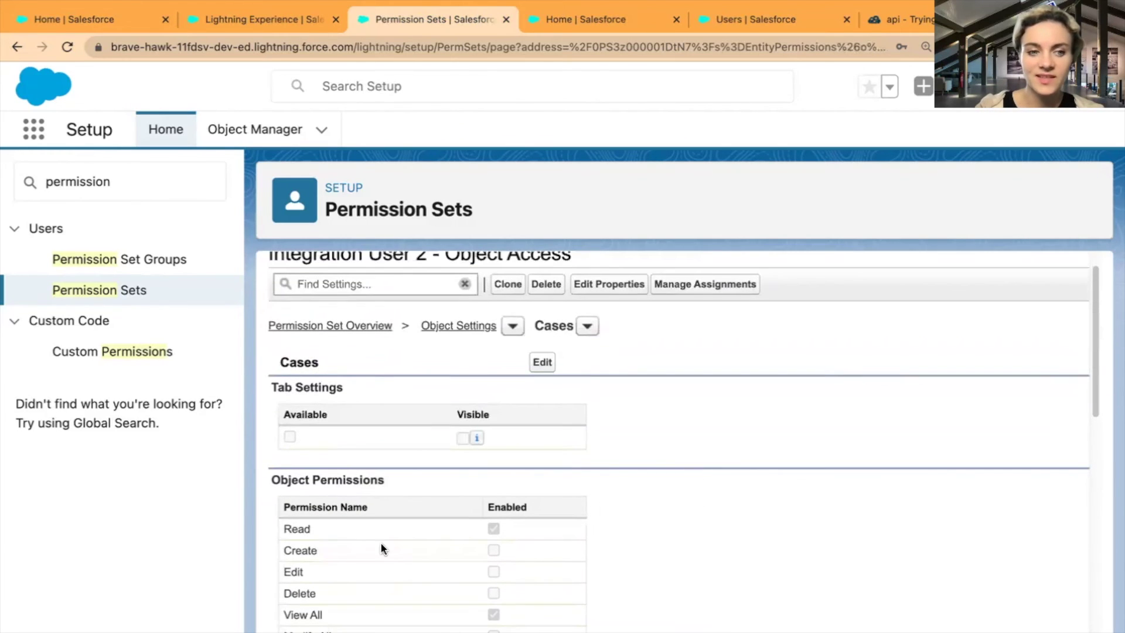
- Grant Create and Edit alongside Read on Cases, remove View All, and save the object permissions
click(542, 364)
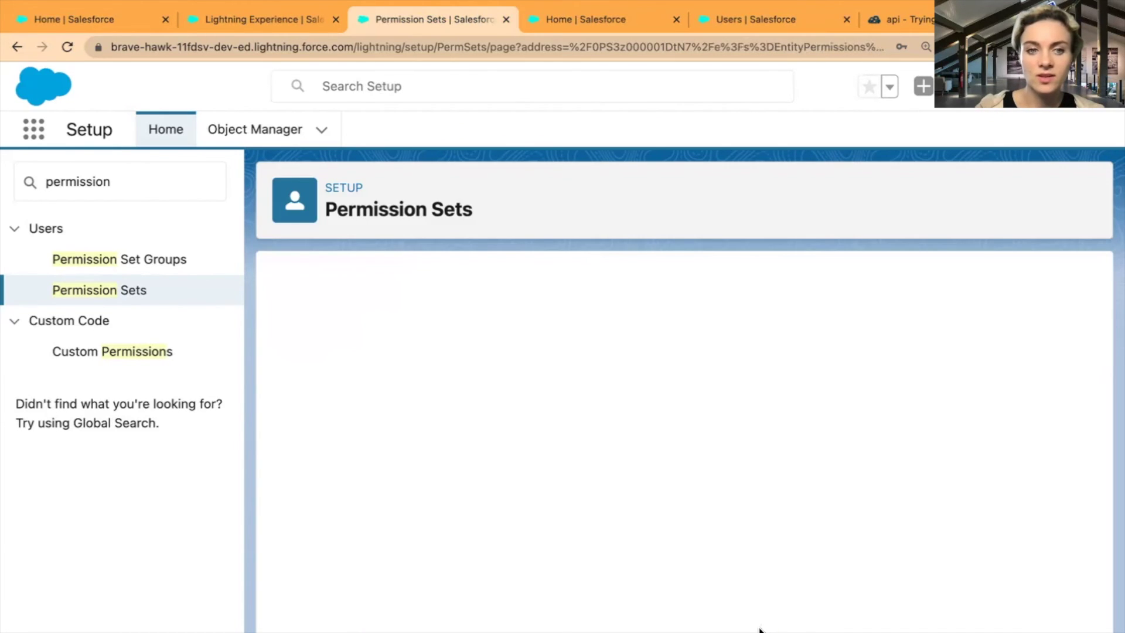
scroll(761, 625, down, 2)
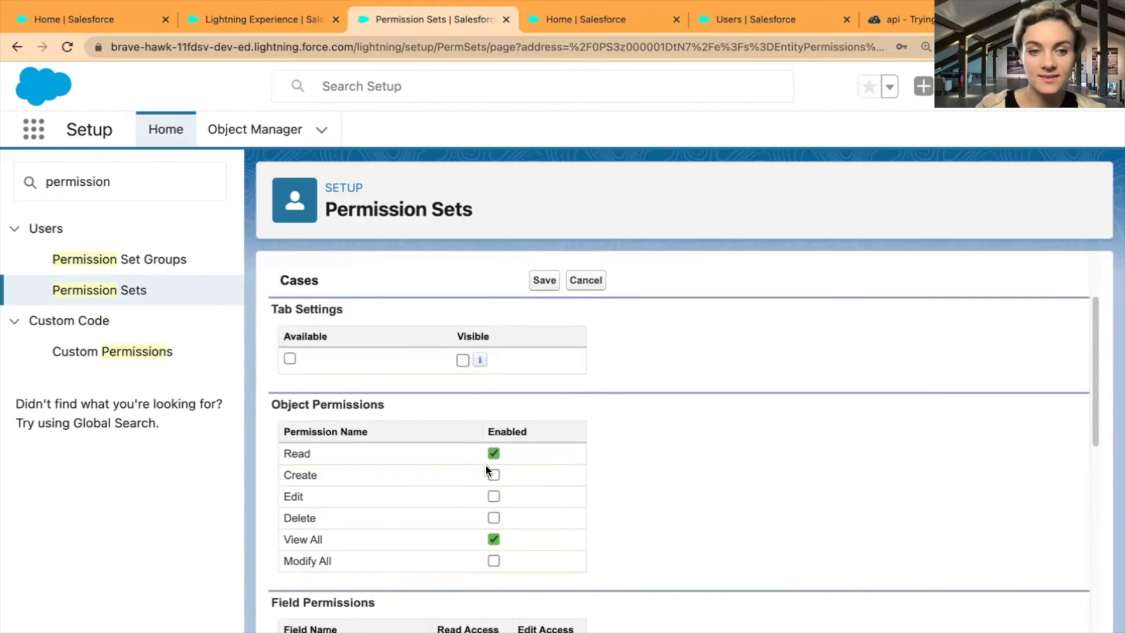
click(494, 496)
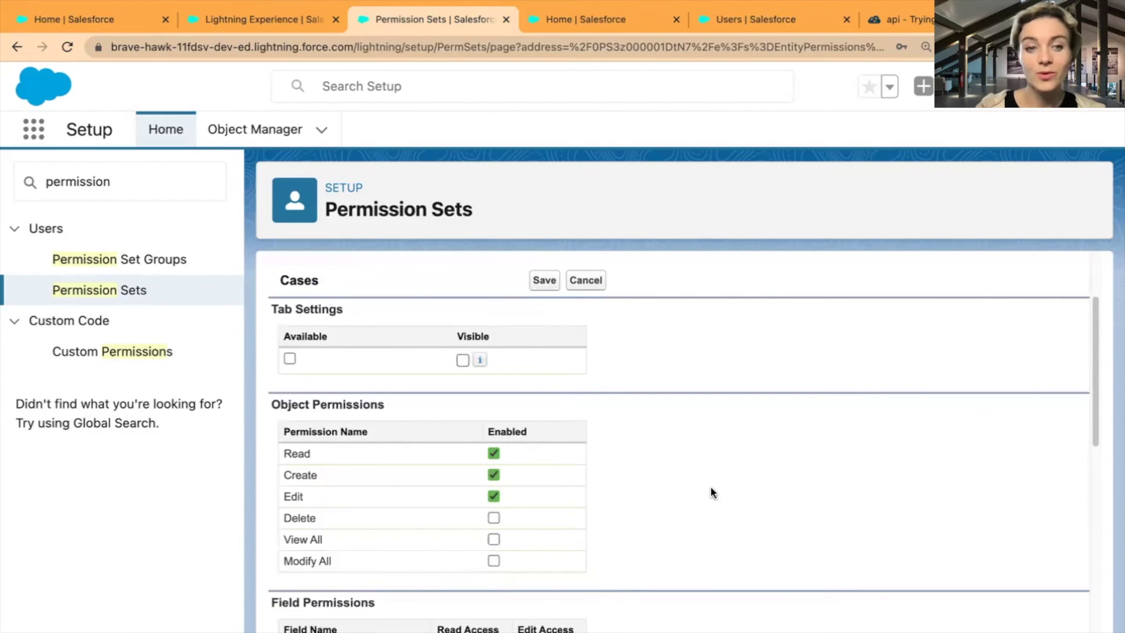
scroll(589, 360, down, 4)
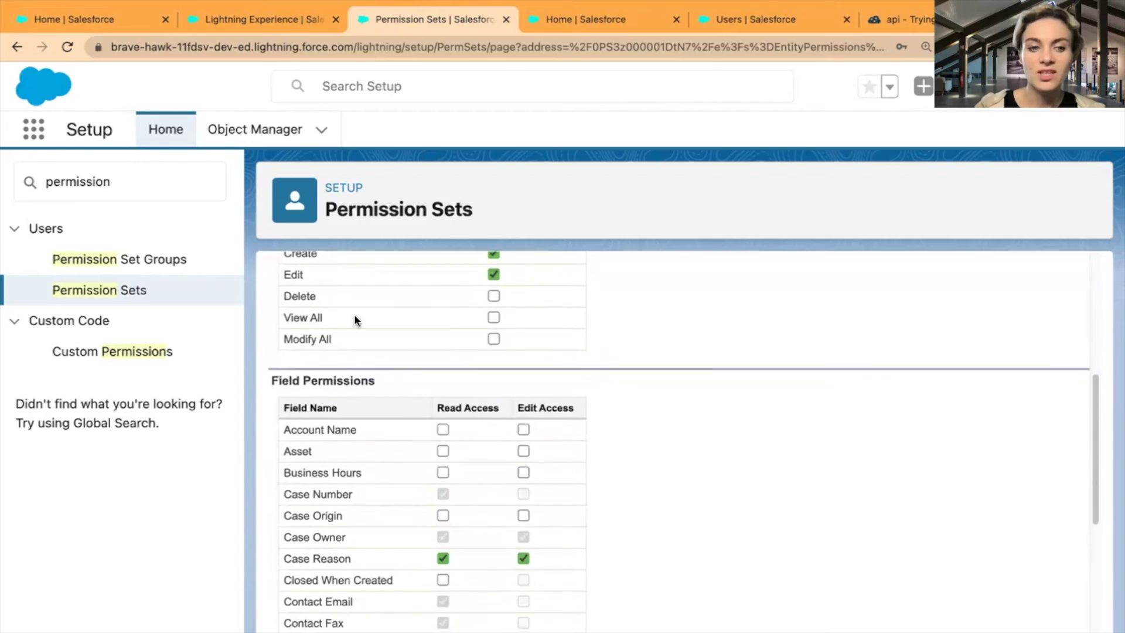
scroll(646, 367, up, 5)
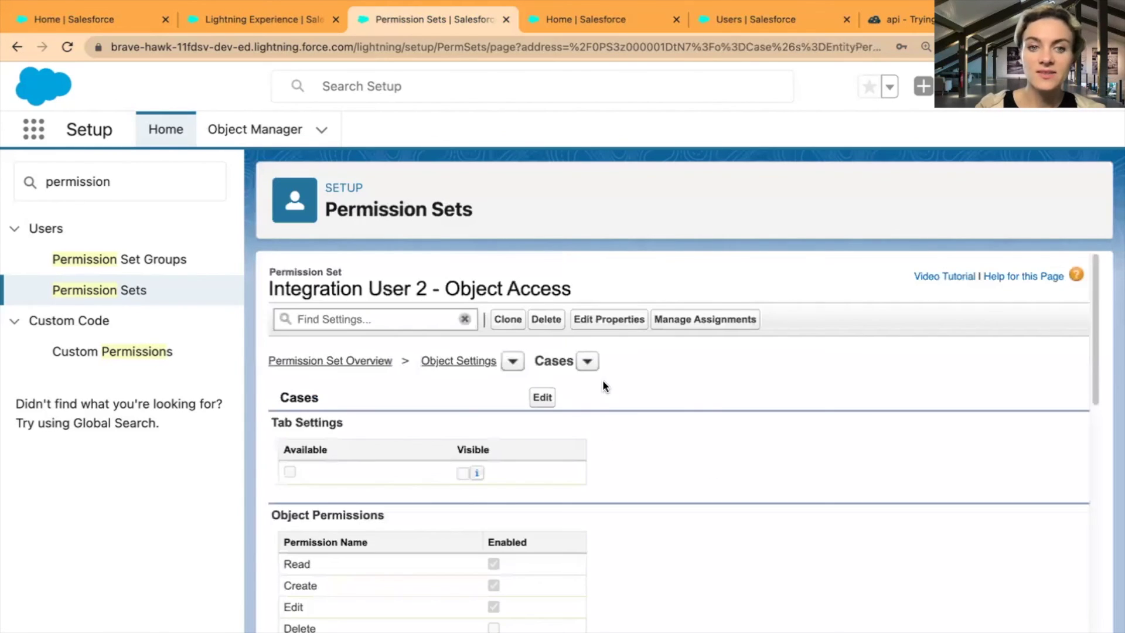
- In the Accounts object settings, assign the Family, Swimming Instructor and Swimming Pool record types and enable Read, Create and Edit
click(587, 360)
click(585, 381)
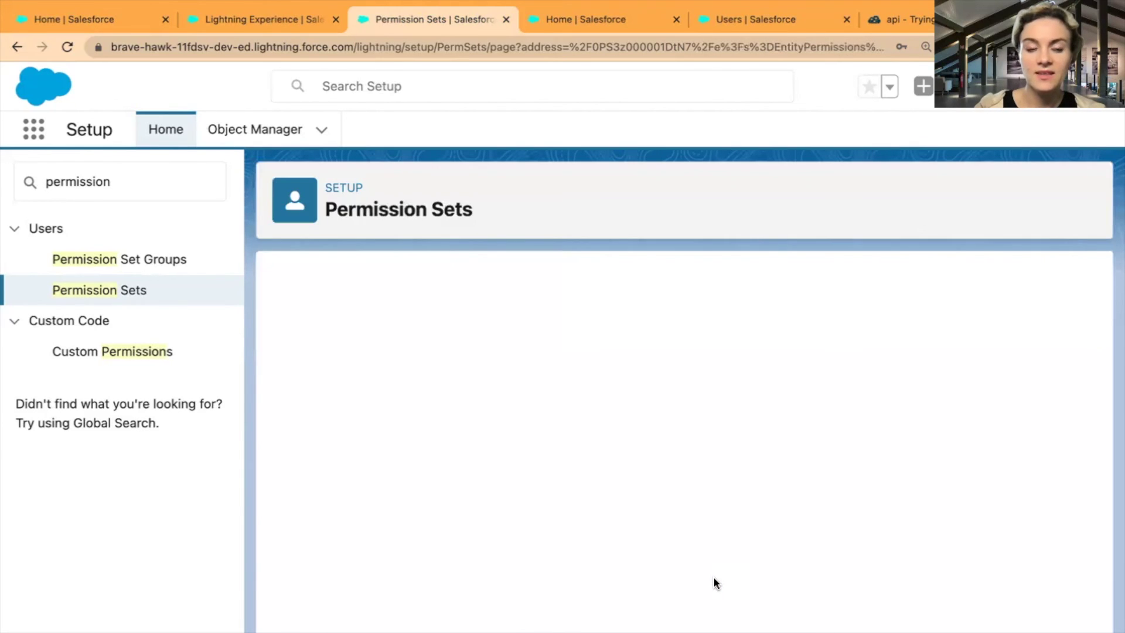
scroll(527, 469, down, 2)
click(512, 403)
click(511, 424)
scroll(545, 480, down, 2)
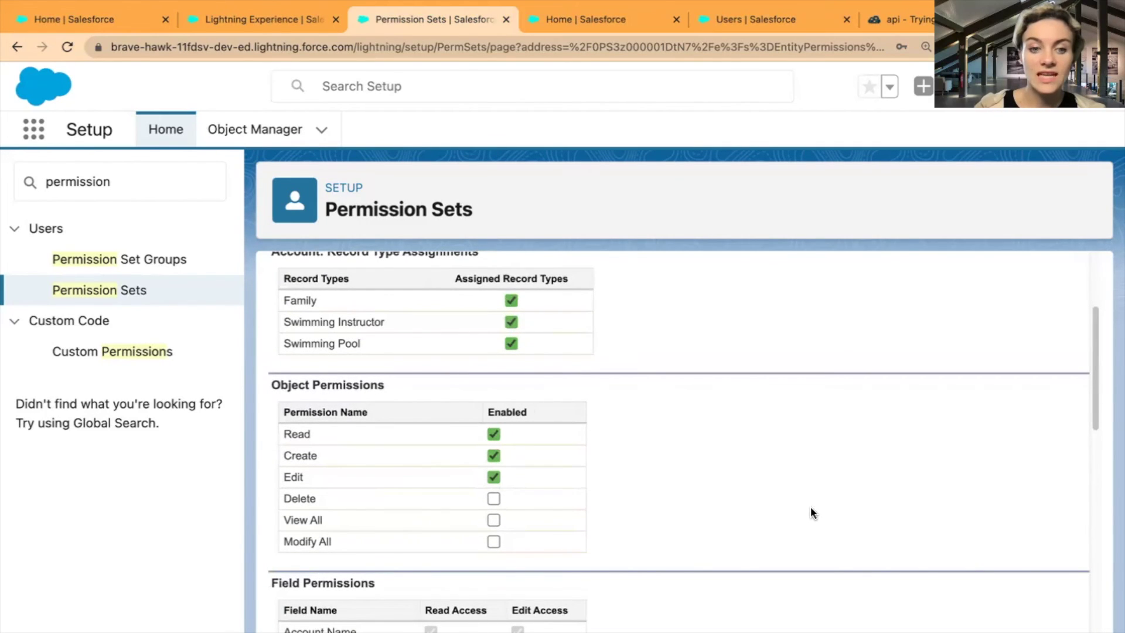
- Grant read access to the Account Site and Account Source fields and save the Accounts settings
scroll(626, 539, down, 8)
scroll(444, 415, up, 2)
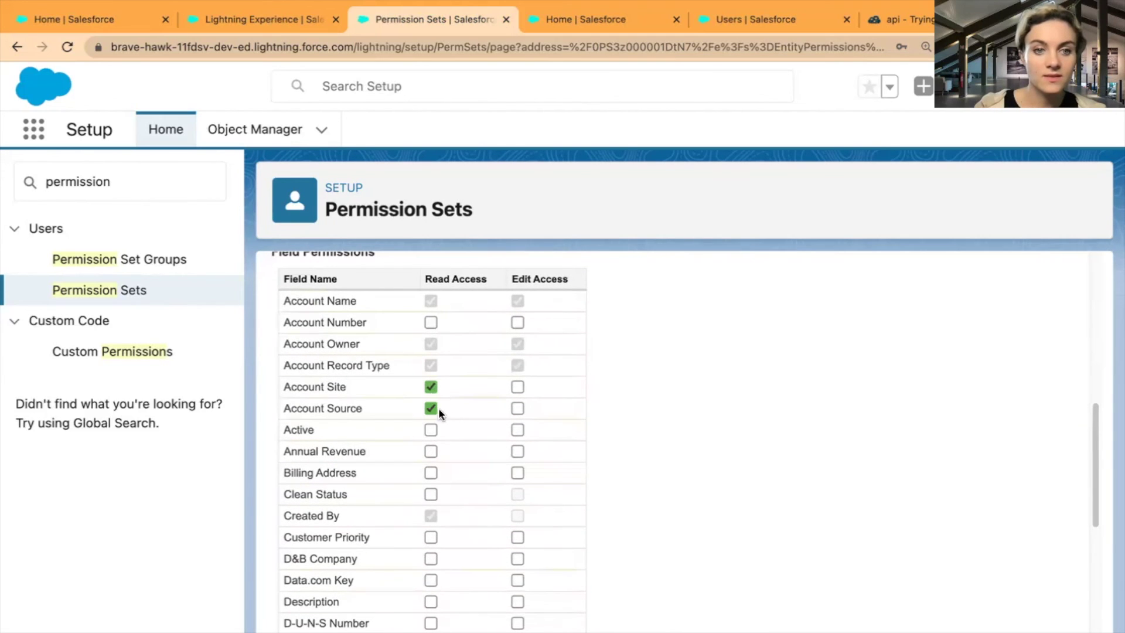
scroll(540, 416, up, 9)
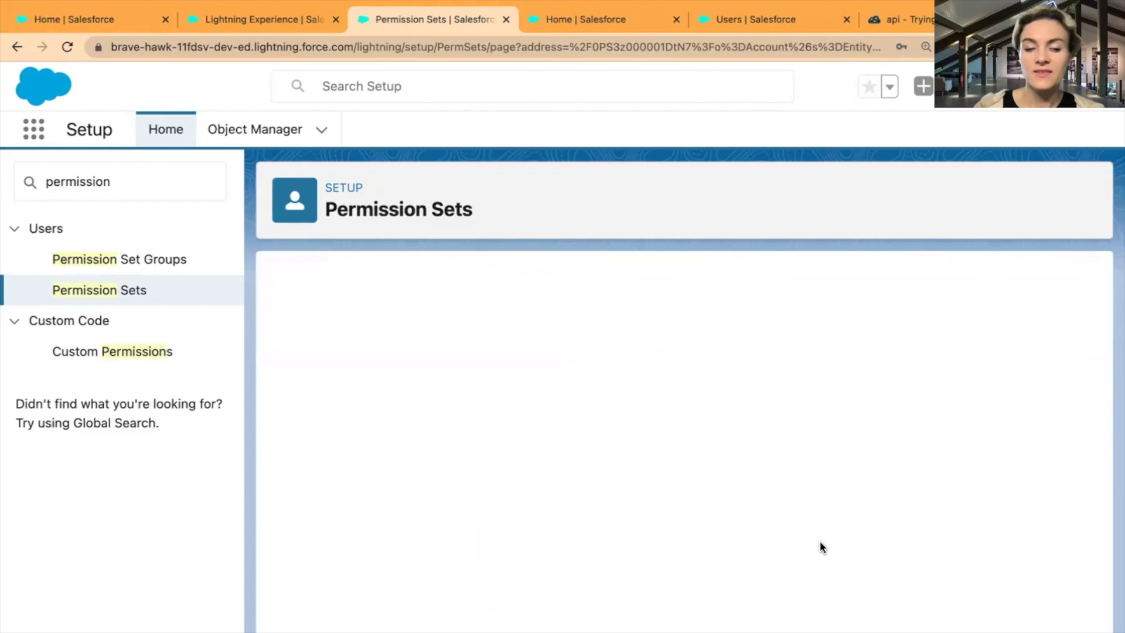
- Assign the Integration User 2 - Object Access permission set to Integration User 2
click(698, 320)
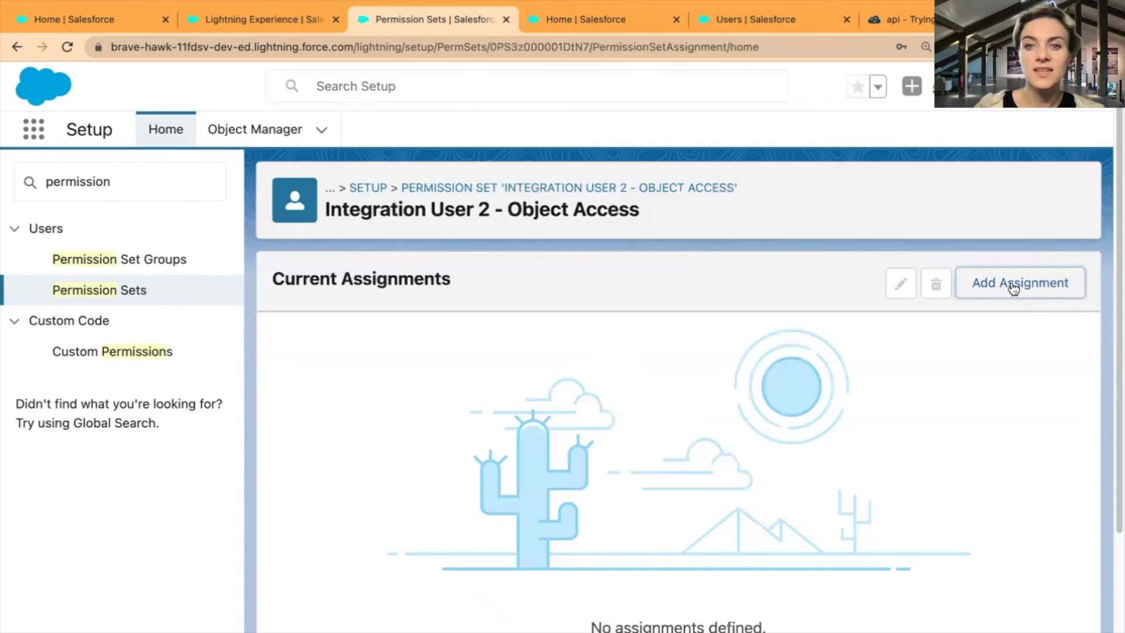
click(1014, 286)
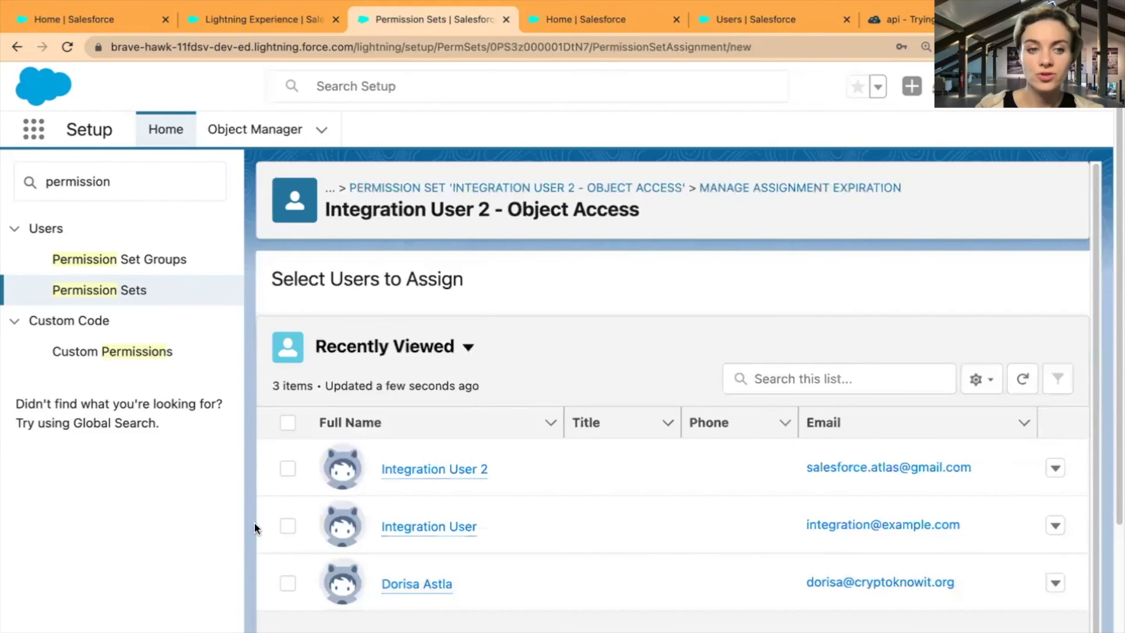
click(287, 469)
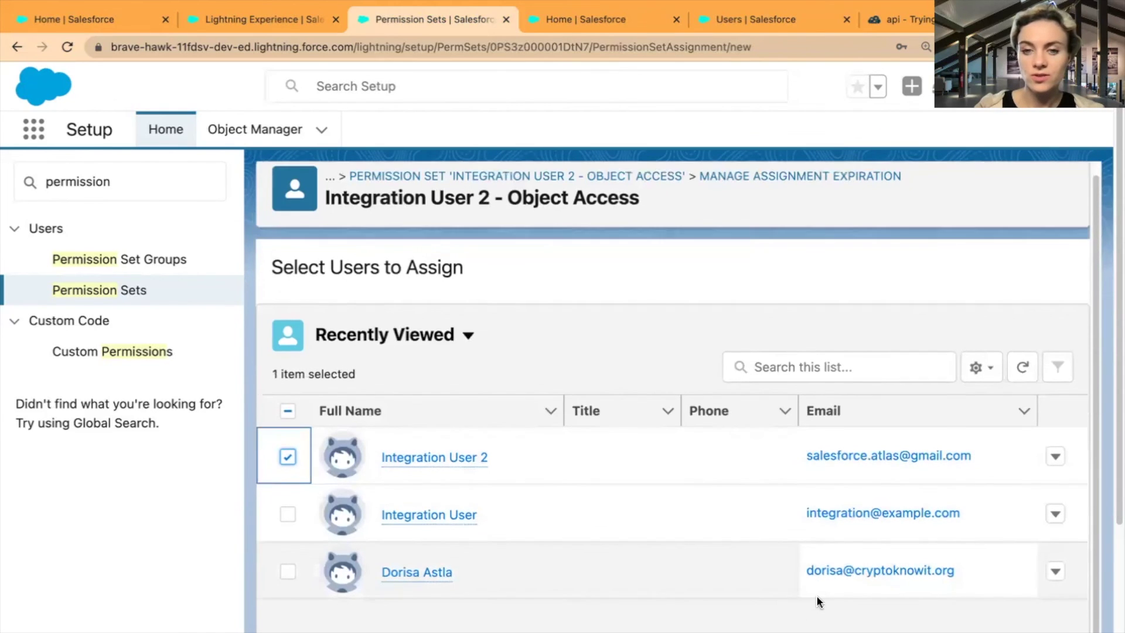
scroll(815, 595, down, 5)
click(1055, 630)
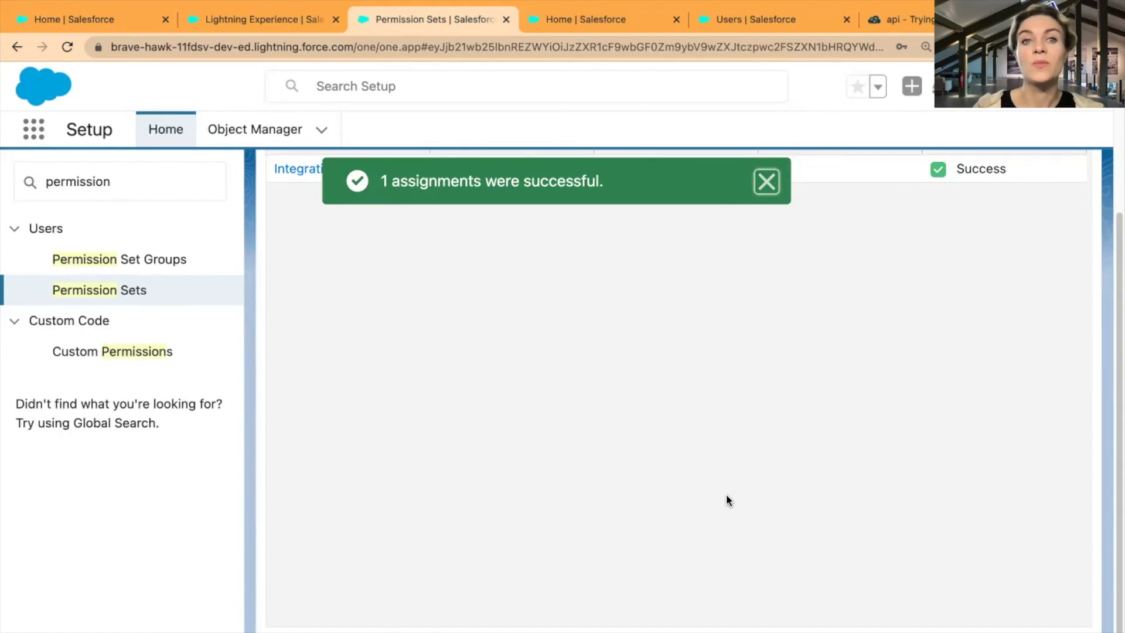
scroll(711, 469, up, 3)
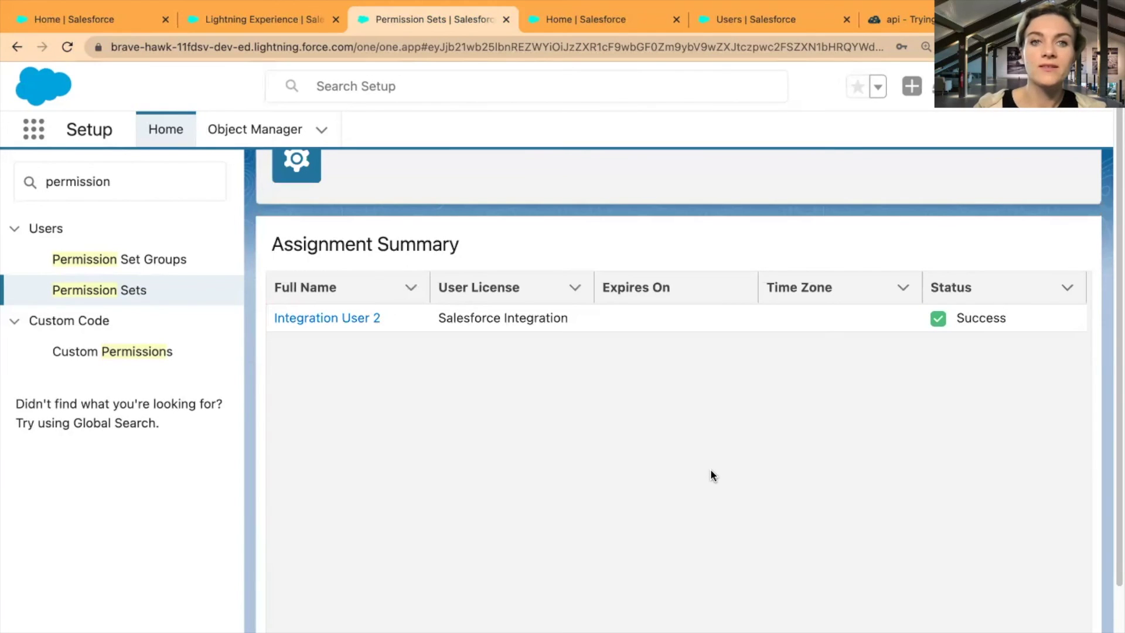
- Review the permission set and permission set license assignments and the user details on Integration User 2's record
click(737, 19)
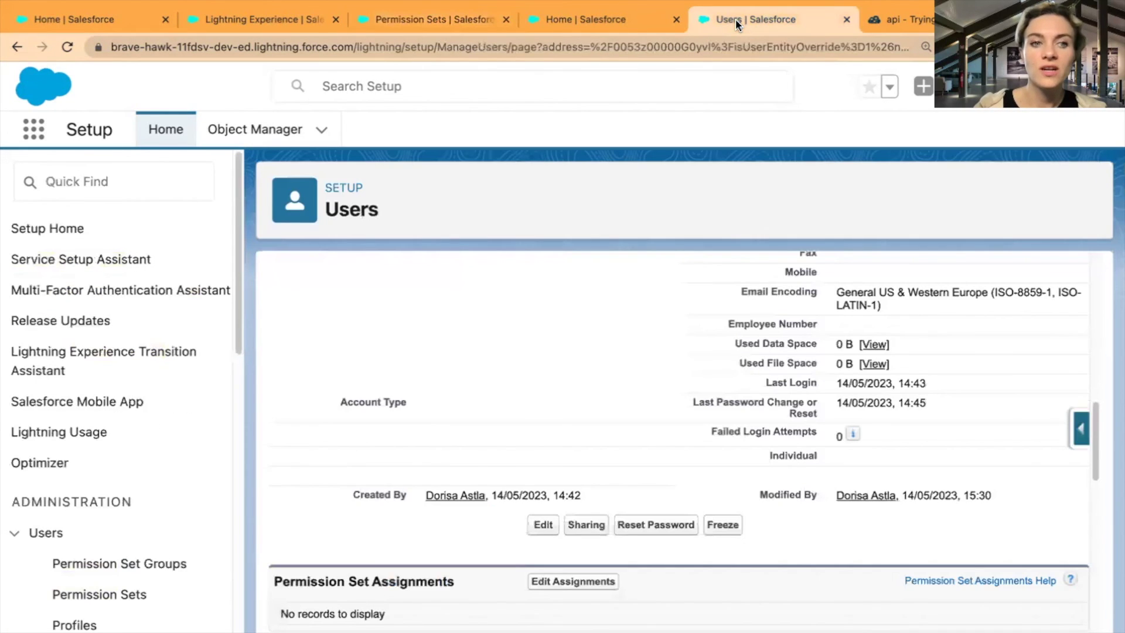
scroll(473, 575, down, 5)
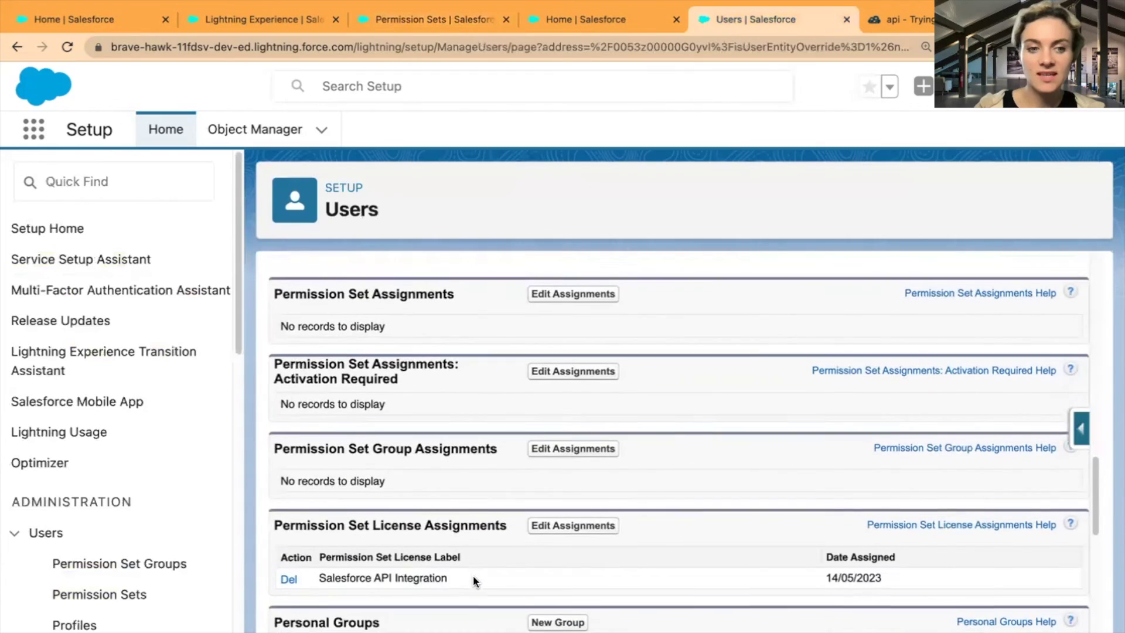
right_click(264, 532)
click(498, 577)
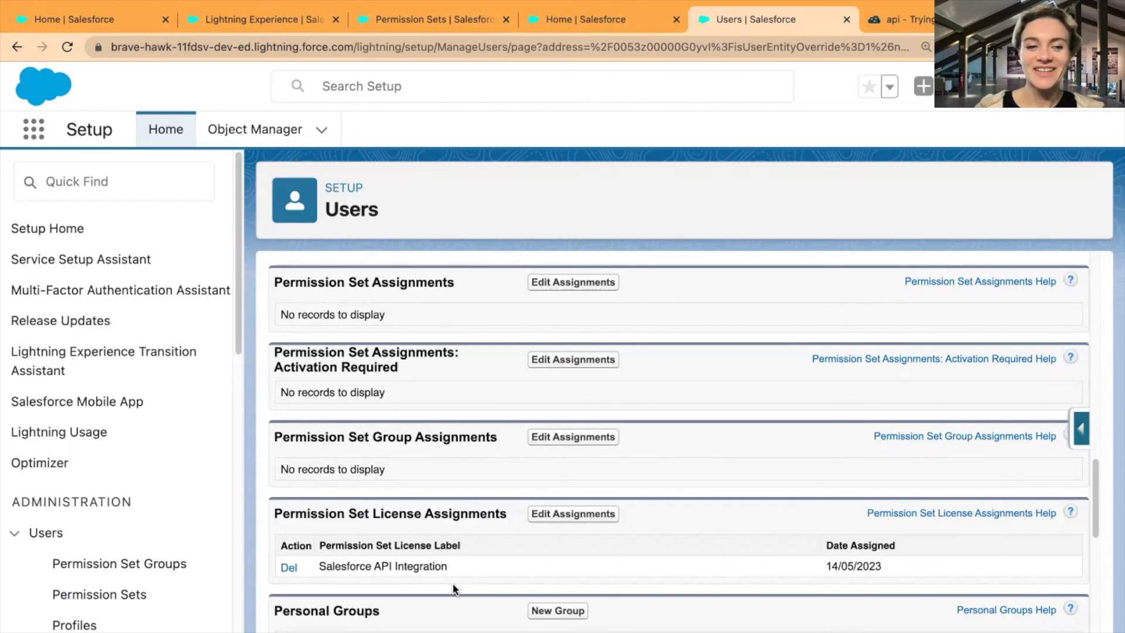
scroll(640, 470, up, 10)
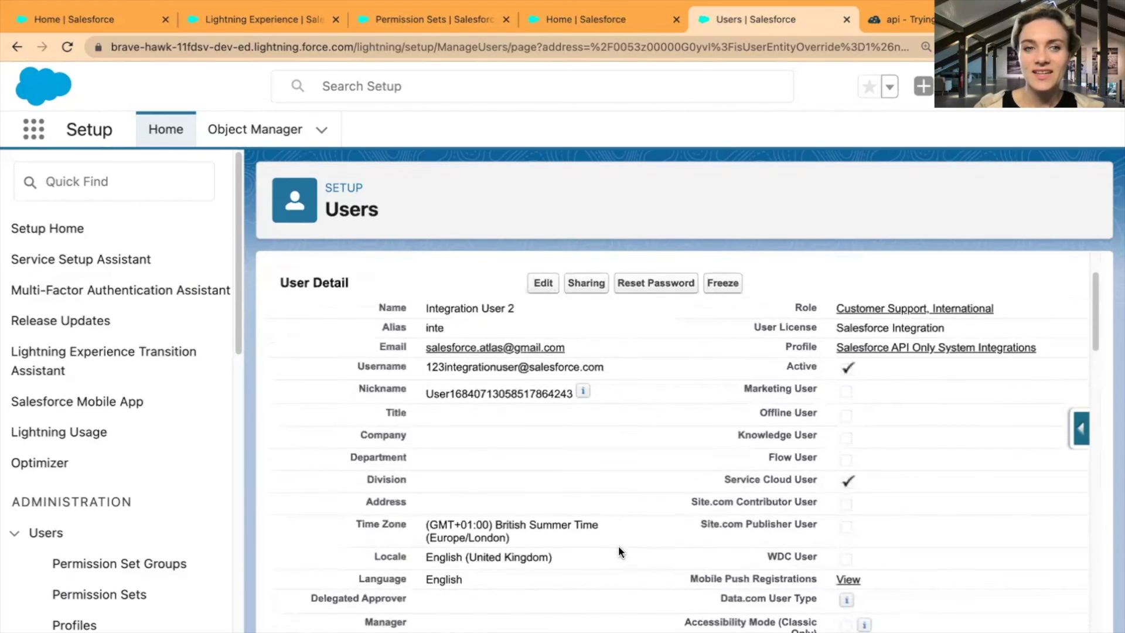
scroll(626, 542, up, 3)
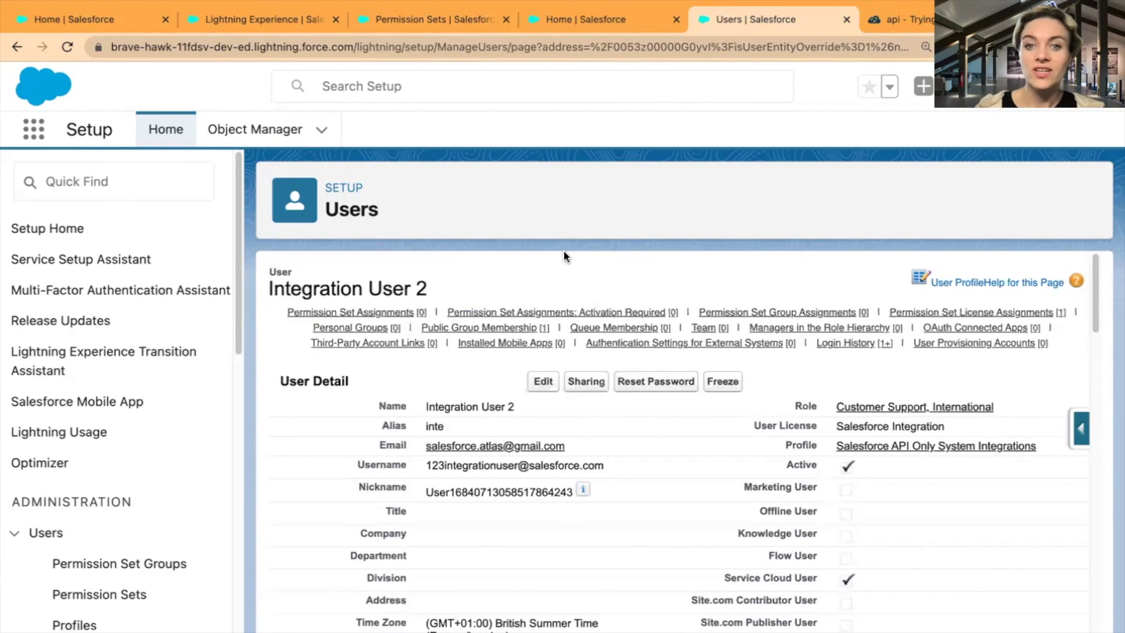